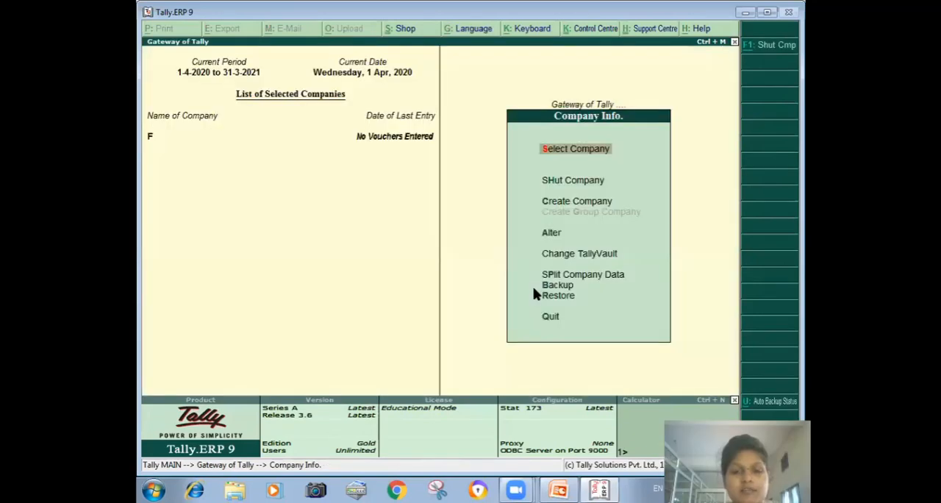
# - Enable Value Added Tax in the company's Statutory & Taxation features and open the VAT details for alteration
pyautogui.press('F11')
pyautogui.press('F3')
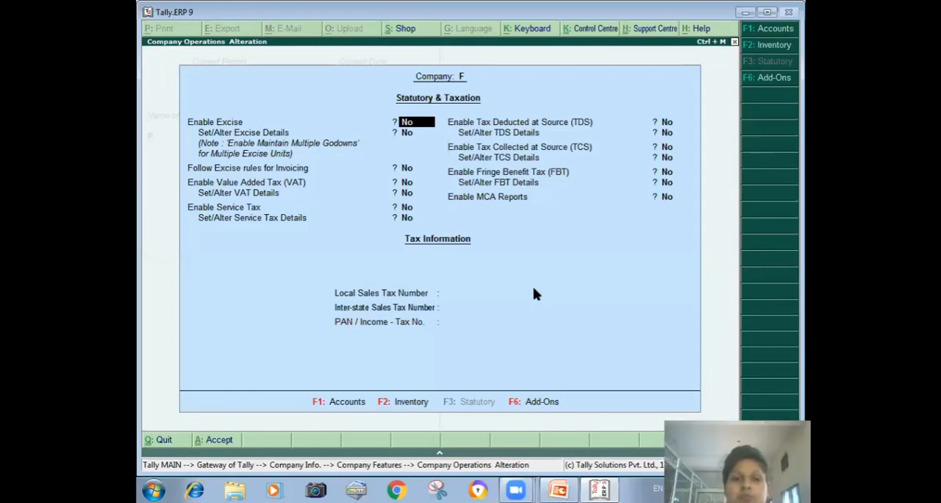
pyautogui.press('Return')
pyautogui.press('Return')
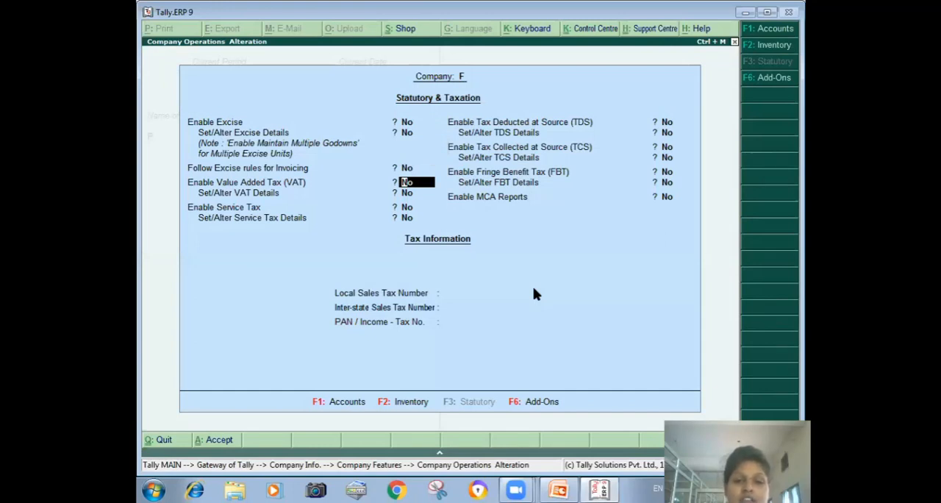
pyautogui.write('y')
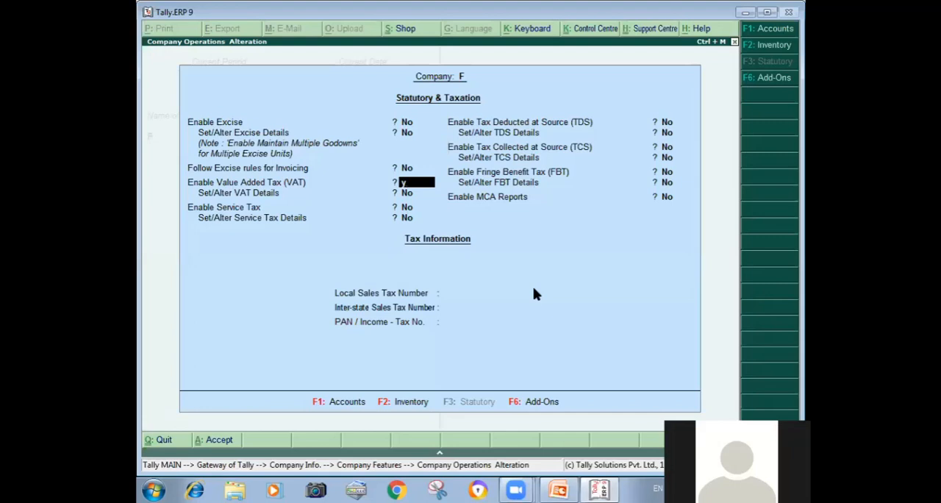
pyautogui.press('Return')
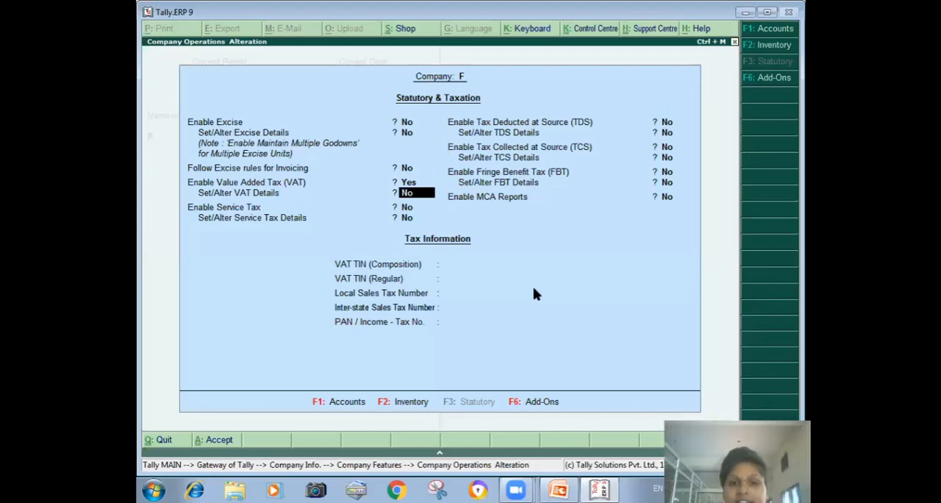
pyautogui.write('y')
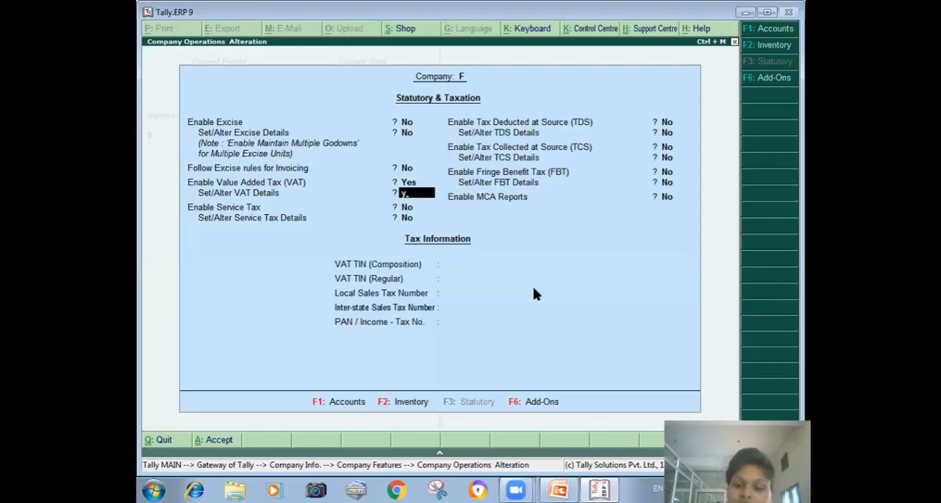
pyautogui.press('Return')
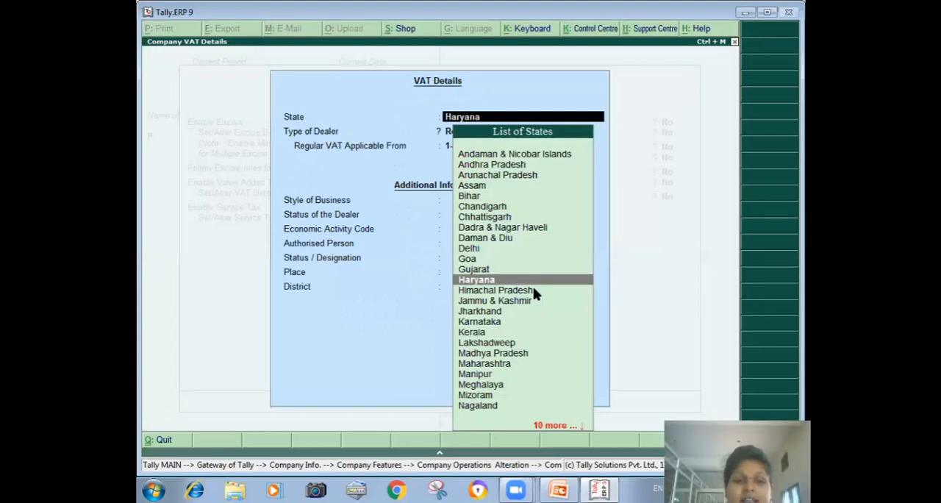
# - Save the VAT details with state Haryana, dealer type Regular and applicable date 1-4-2020, leaving the additional information blank, and accept the statutory features
pyautogui.press('Return')
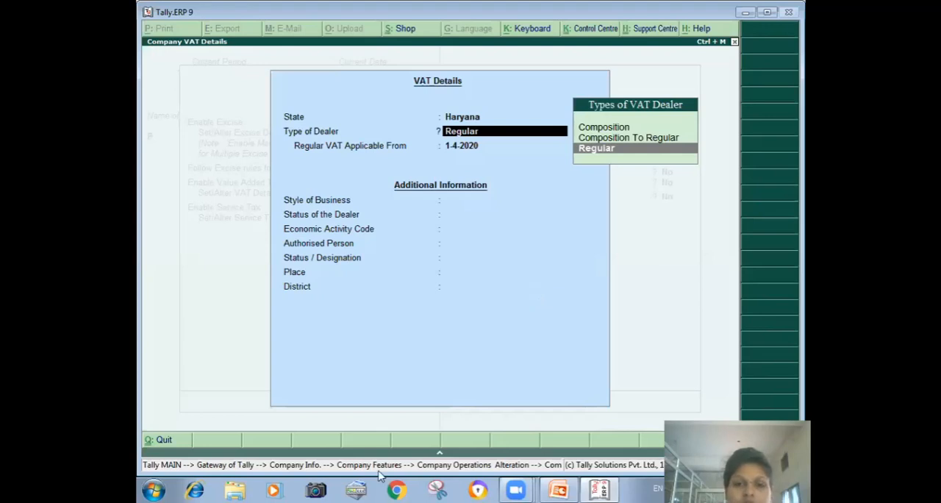
pyautogui.press('Return')
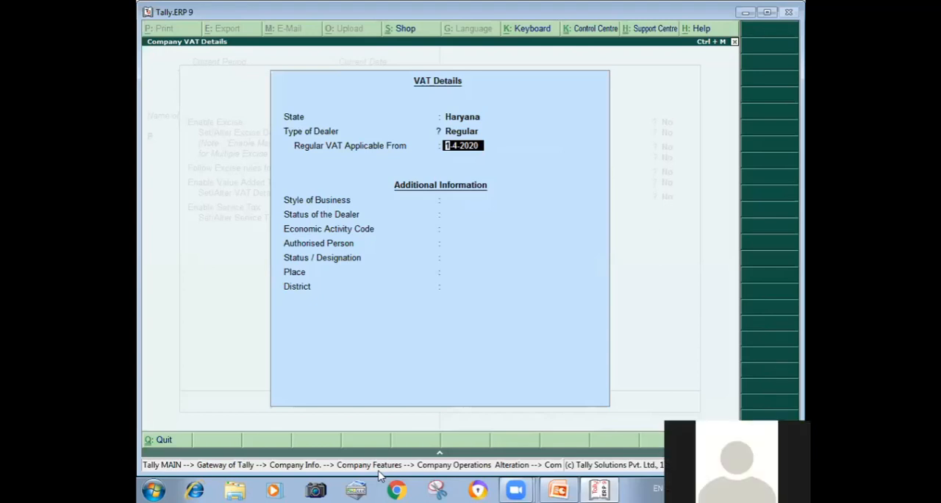
pyautogui.press('Return')
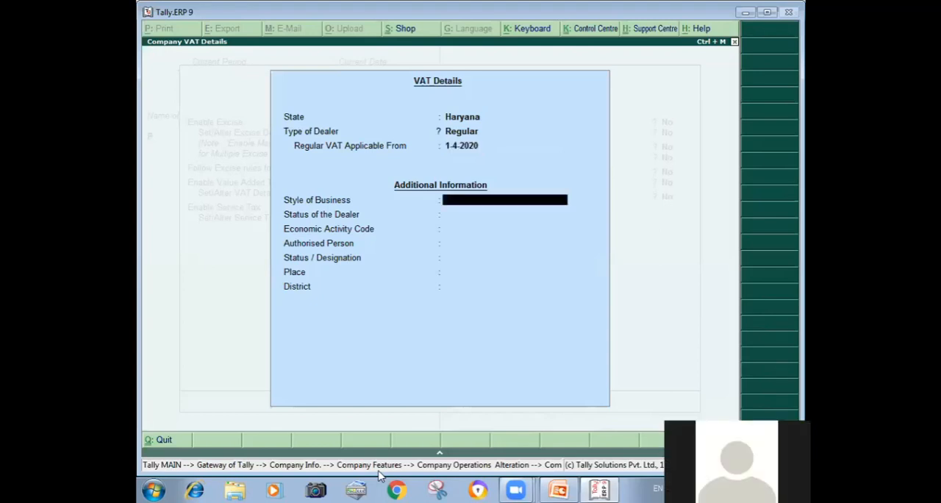
pyautogui.press('Return')
pyautogui.press('Return')
pyautogui.press('Return')
pyautogui.press('Return')
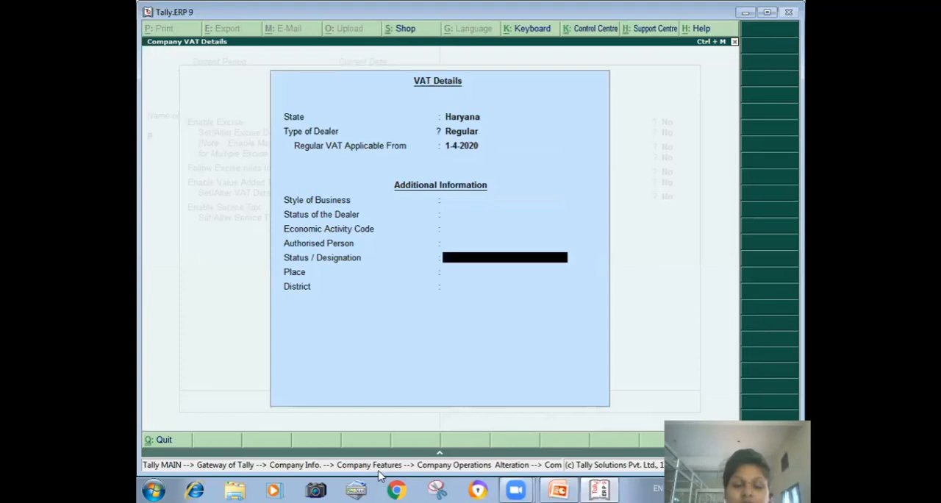
pyautogui.press('Return')
pyautogui.press('Return')
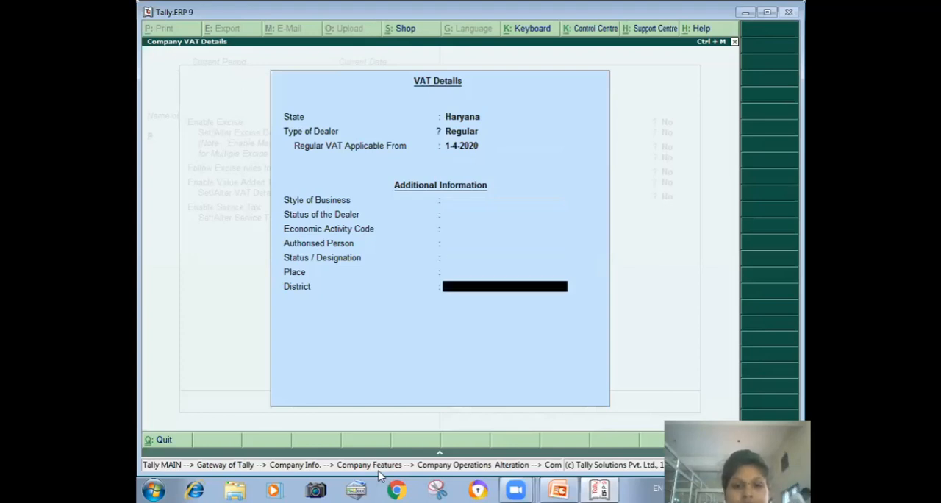
pyautogui.press('Up')
pyautogui.press('Up')
pyautogui.press('Up')
pyautogui.press('Up')
pyautogui.press('Up')
pyautogui.press('Up')
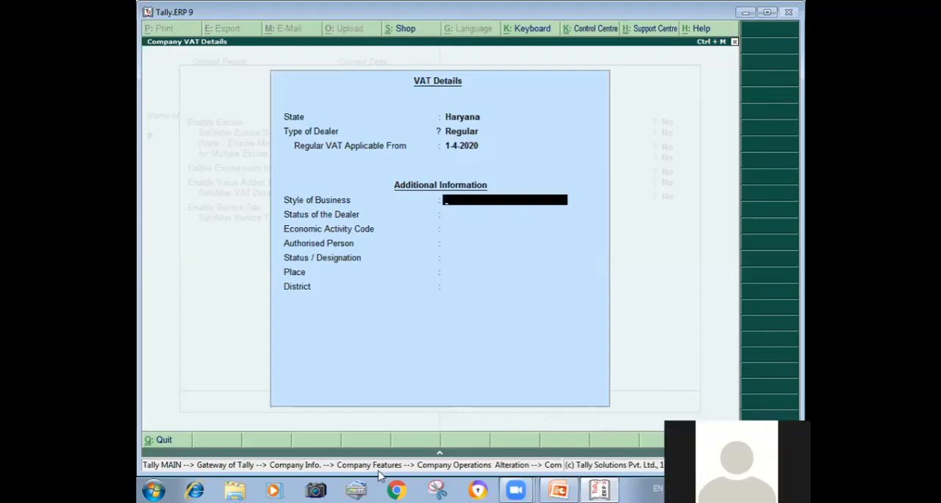
pyautogui.hotkey('ctrl', 'a')
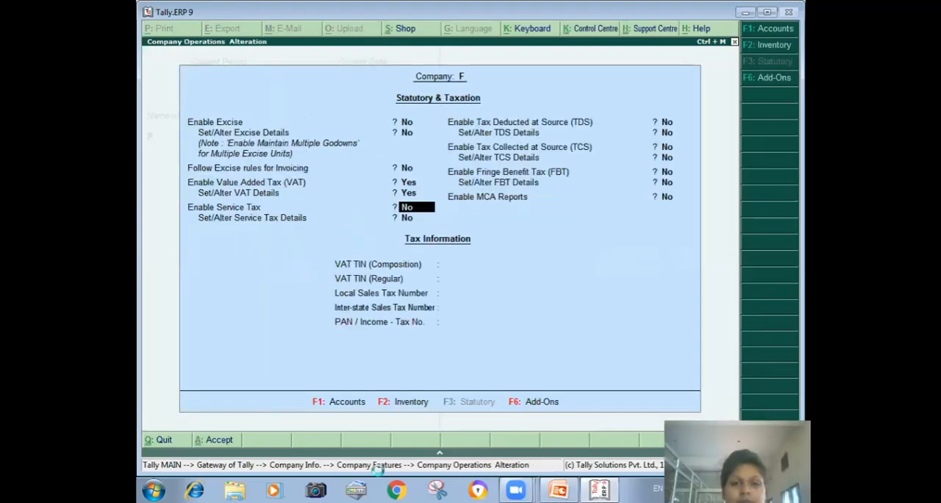
pyautogui.hotkey('ctrl', 'a')
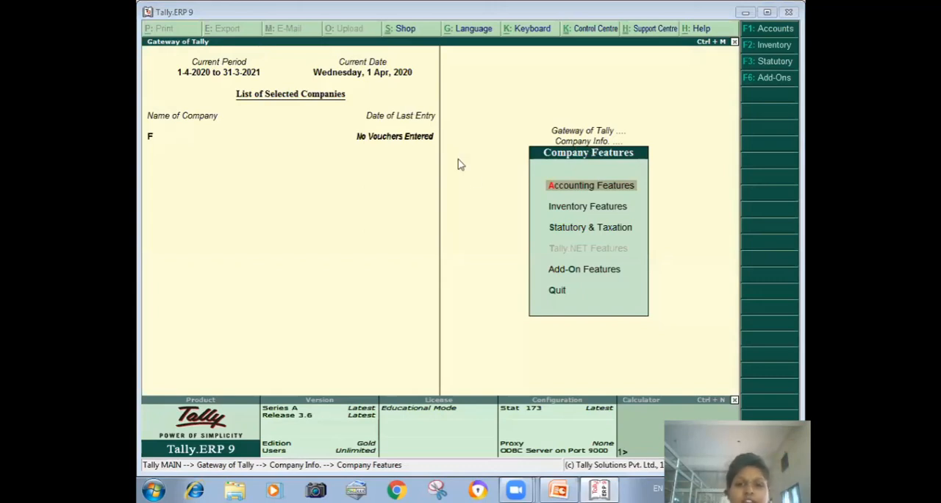
pyautogui.press('Escape')
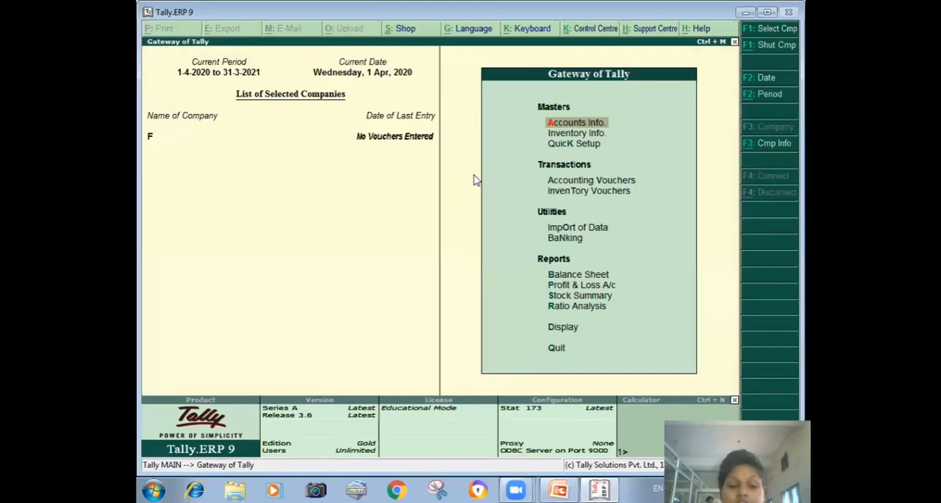
# - Create a ledger named Mm under Sundry Creditors
pyautogui.press('Return')
pyautogui.press('Return')
pyautogui.press('Return')
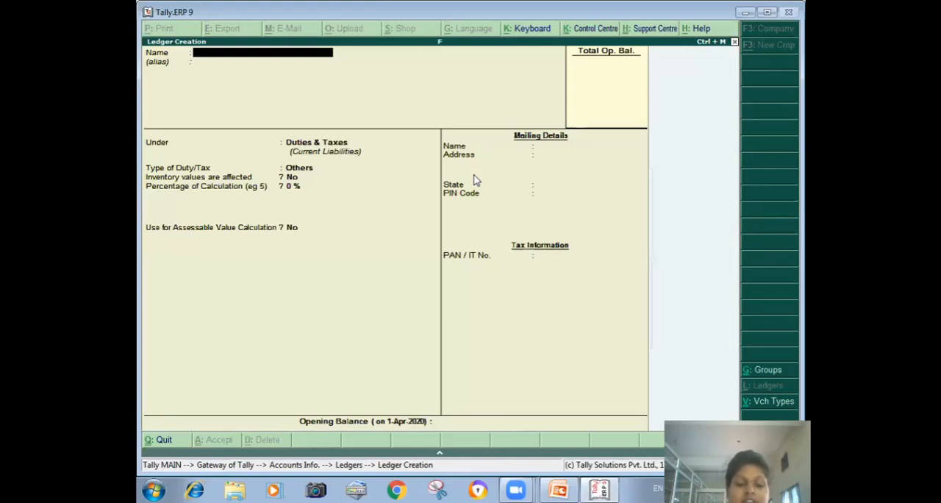
pyautogui.write('Mm')
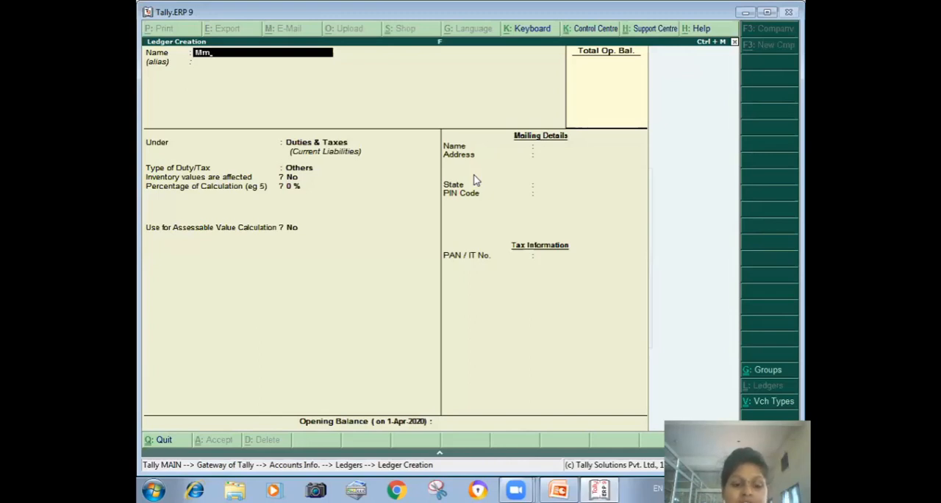
pyautogui.press('Return')
pyautogui.press('Return')
pyautogui.write('S')
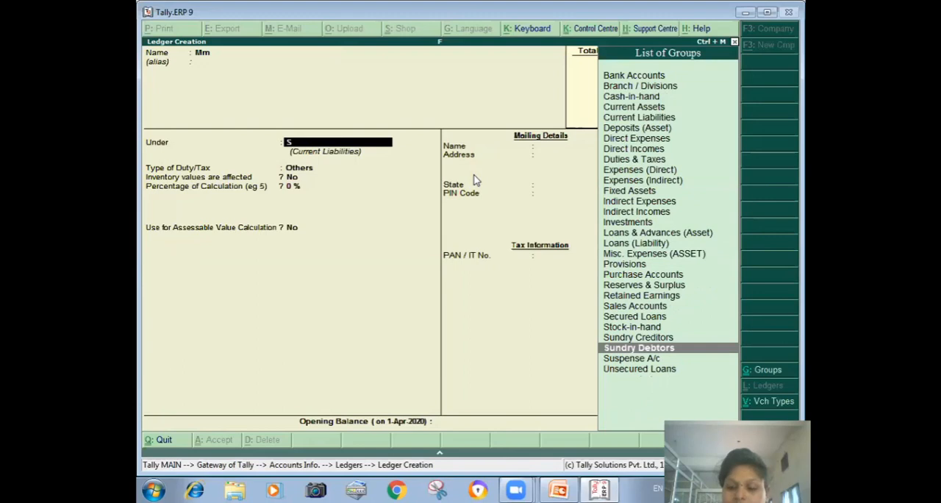
pyautogui.press('Up')
pyautogui.press('Return')
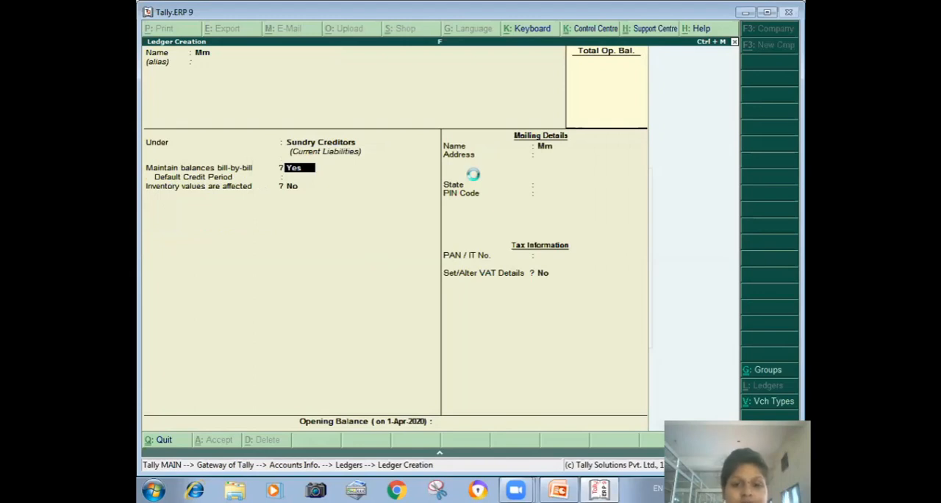
pyautogui.hotkey('ctrl', 'a')
# - Create a ledger named Nm under Sundry Debtors
pyautogui.write('Nm')
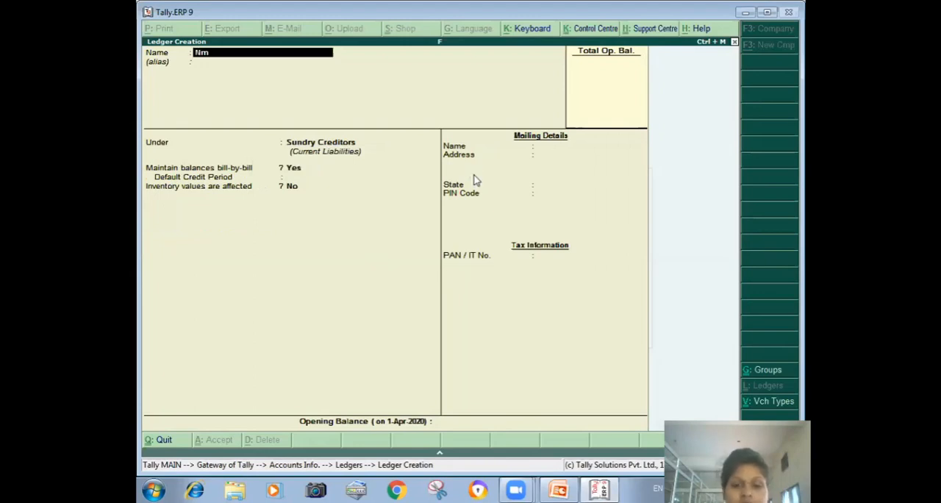
pyautogui.press('Return')
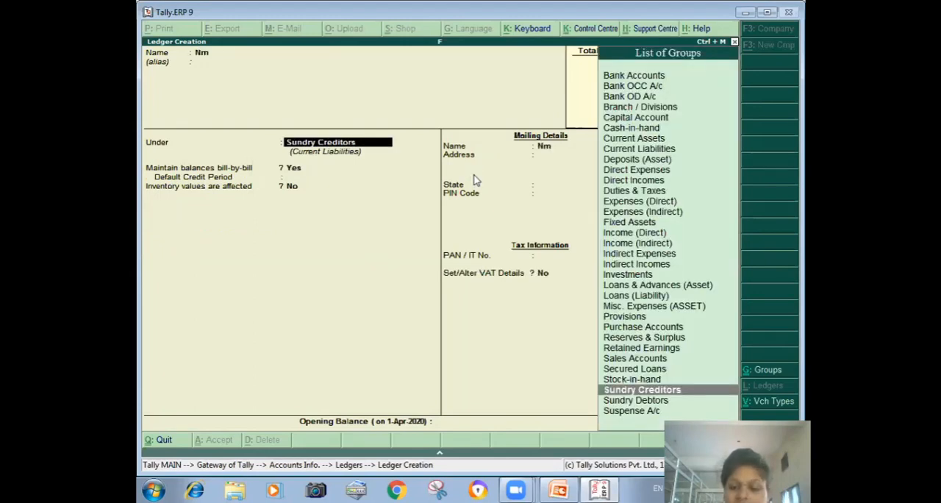
pyautogui.press('Down')
pyautogui.press('Return')
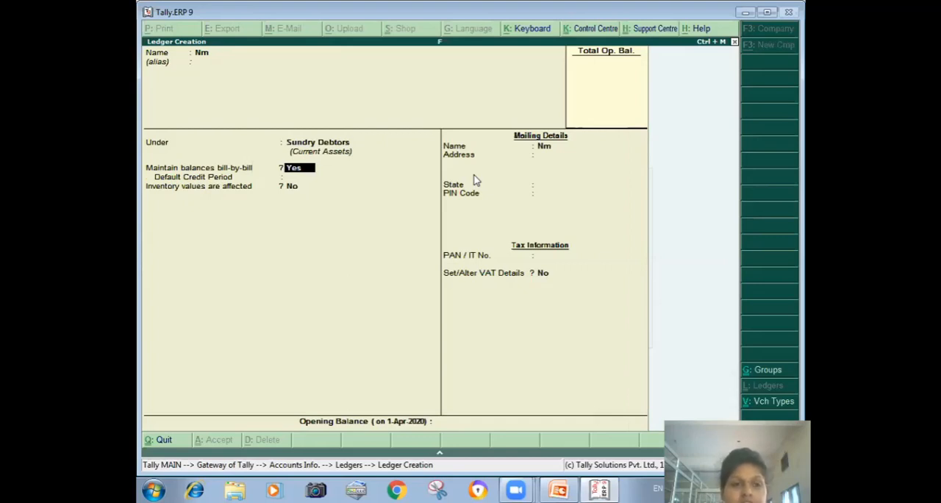
pyautogui.hotkey('ctrl', 'a')
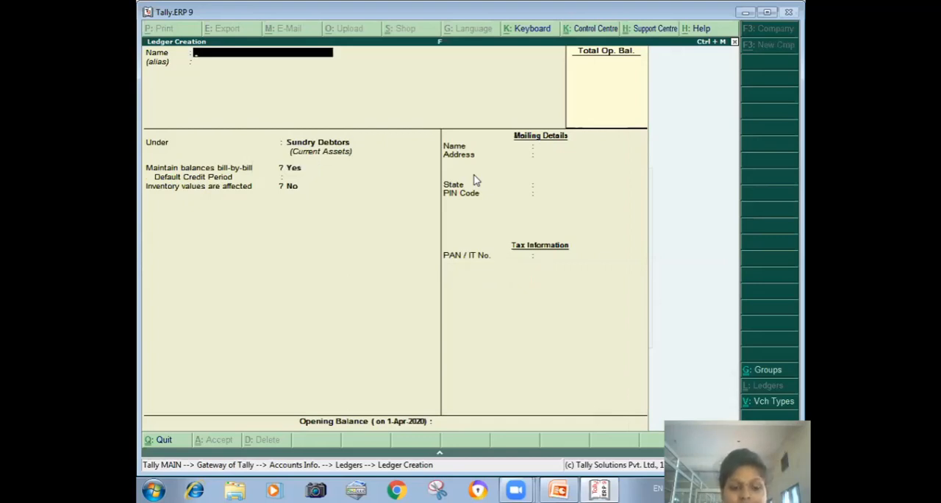
# - Fill in a new ledger named Prc under Purchase Accounts, with inventory values affected and Used In VAT Returns set to Yes
pyautogui.write('Prc')
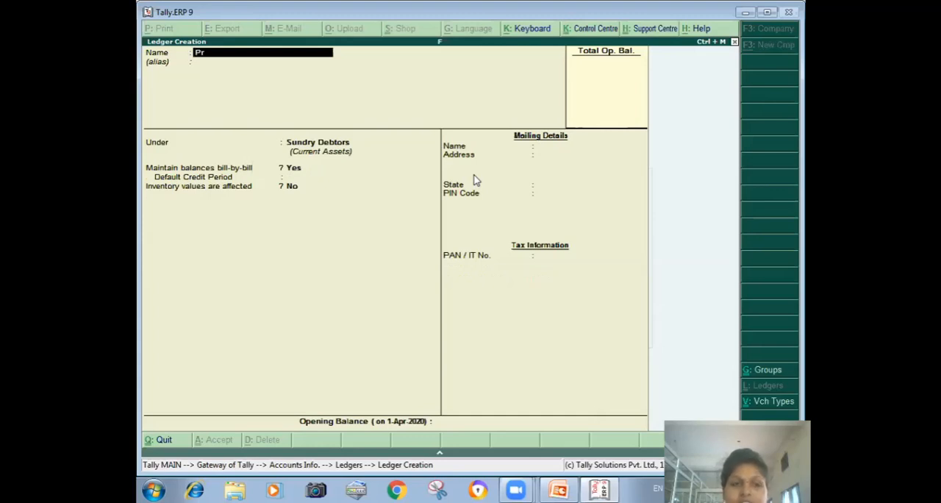
pyautogui.press('Return')
pyautogui.press('Return')
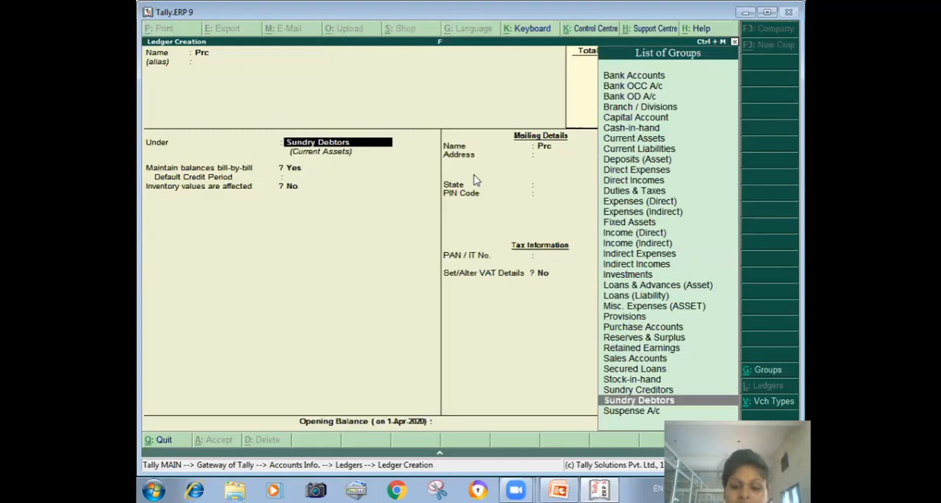
pyautogui.write('pu')
pyautogui.press('Return')
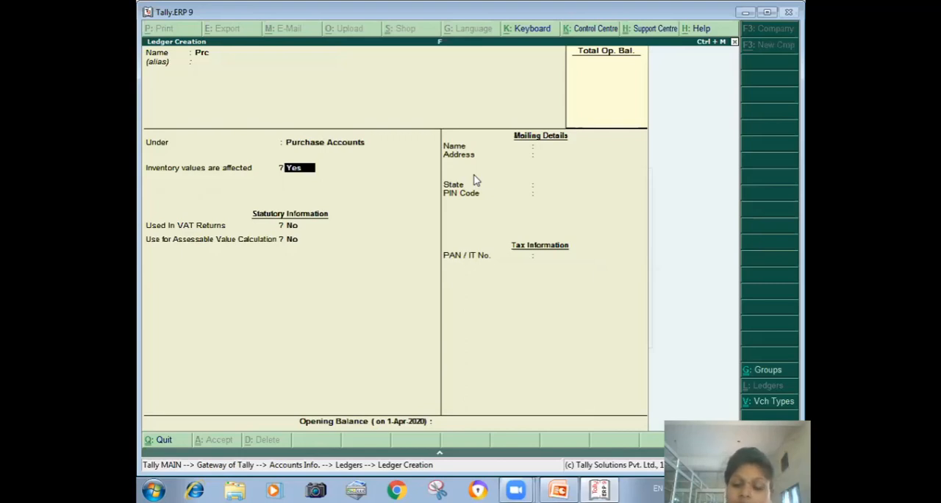
pyautogui.press('Return')
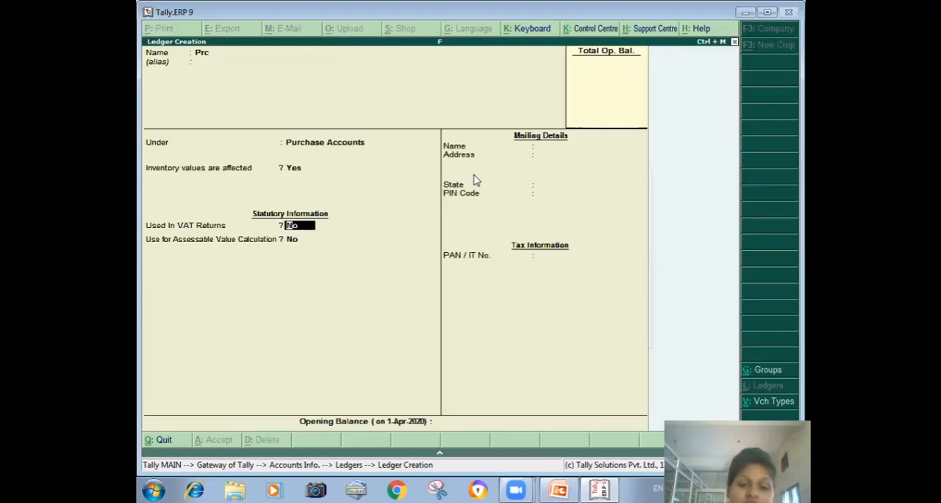
pyautogui.write('y')
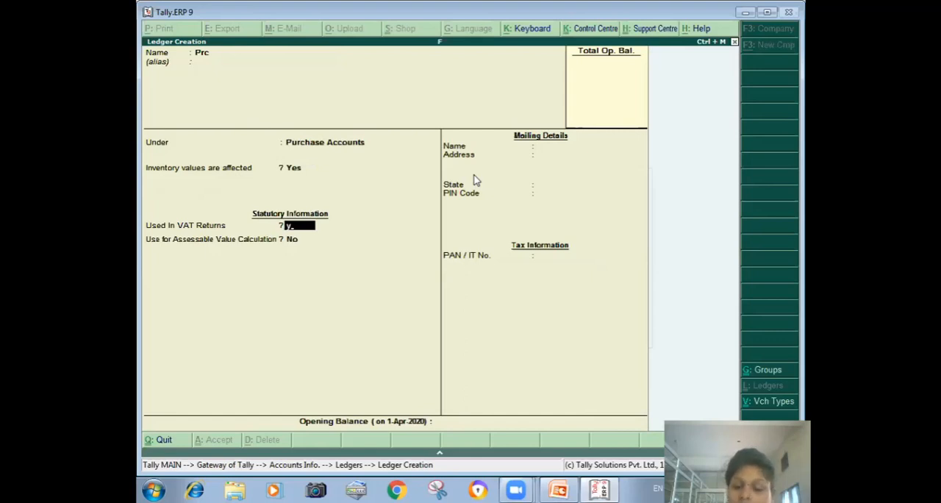
pyautogui.press('Return')
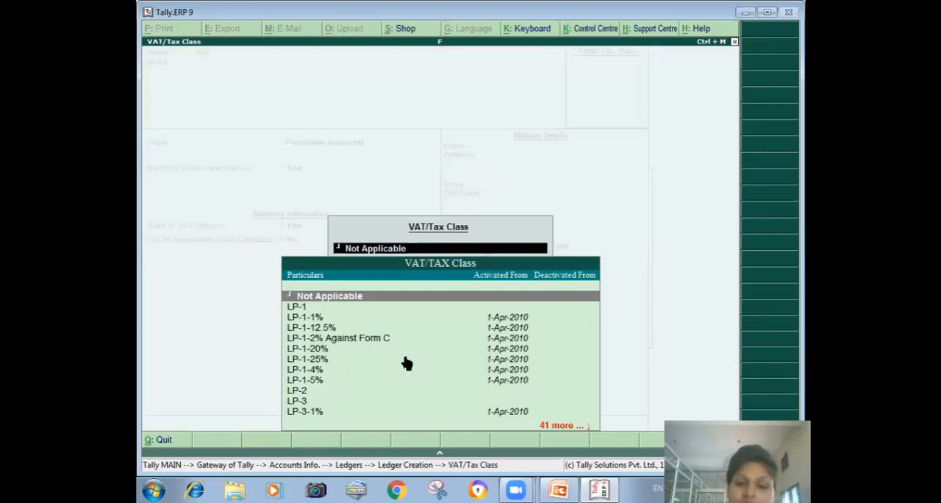
# - Examine the VAT/Tax classes offered for the Prc purchase ledger and leave the class list
pyautogui.press('Down')
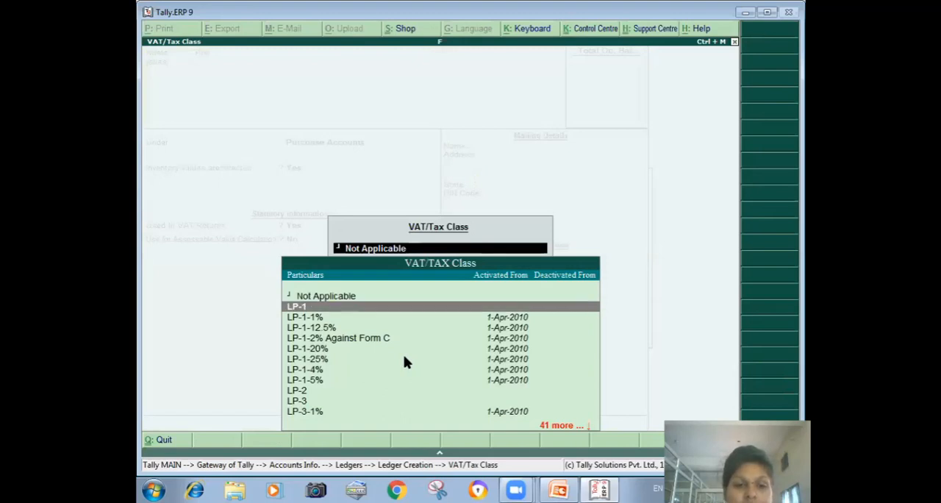
pyautogui.press('Down')
pyautogui.press('Down')
pyautogui.press('Down')
pyautogui.press('Down')
pyautogui.press('Down')
pyautogui.press('Down')
pyautogui.press('Down')
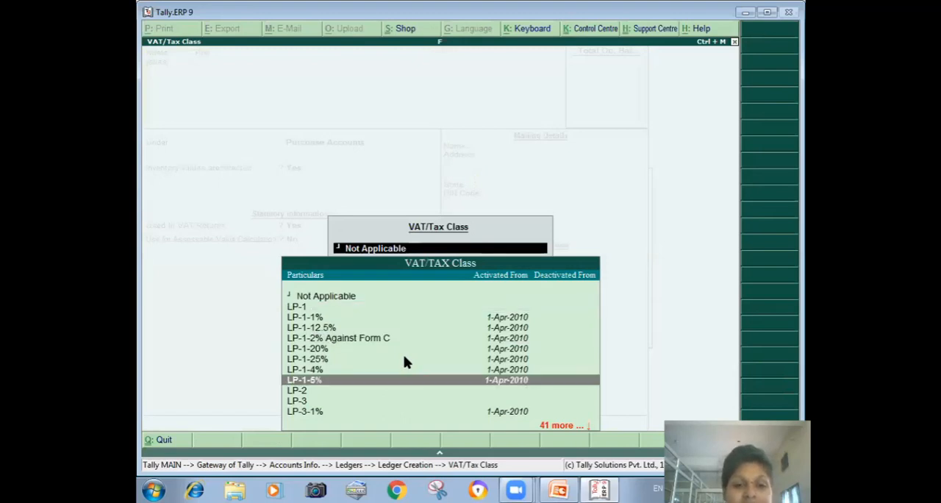
pyautogui.press('Down')
pyautogui.press('Down')
pyautogui.press('Down')
pyautogui.press('Down')
pyautogui.press('Down')
pyautogui.press('Down')
pyautogui.press('Down')
pyautogui.press('Down')
pyautogui.press('Down')
pyautogui.press('Down')
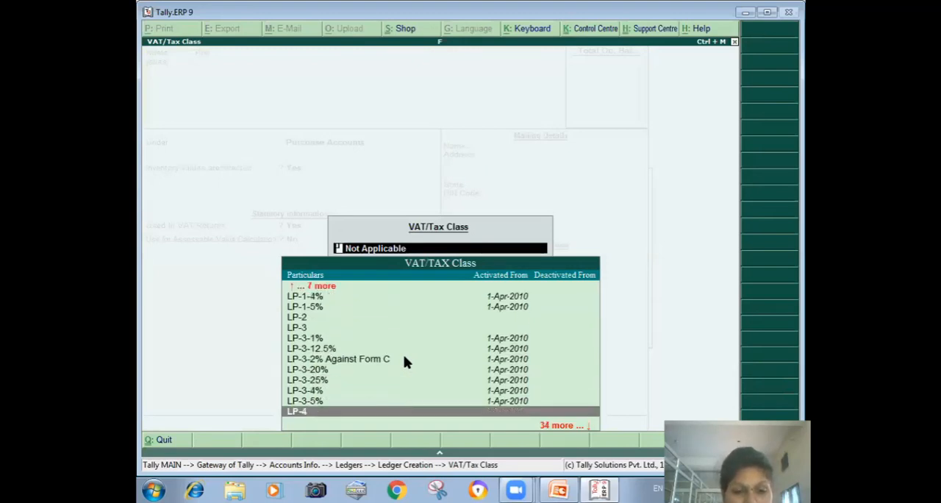
pyautogui.press('Down')
pyautogui.press('Down')
pyautogui.press('Down')
pyautogui.press('Down')
pyautogui.press('Down')
pyautogui.press('Down')
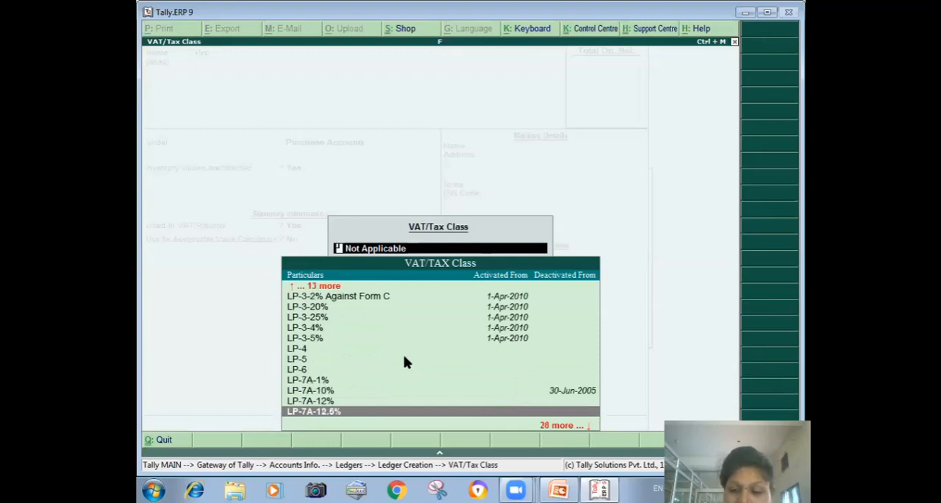
pyautogui.press('Up')
pyautogui.press('Up')
pyautogui.press('Up')
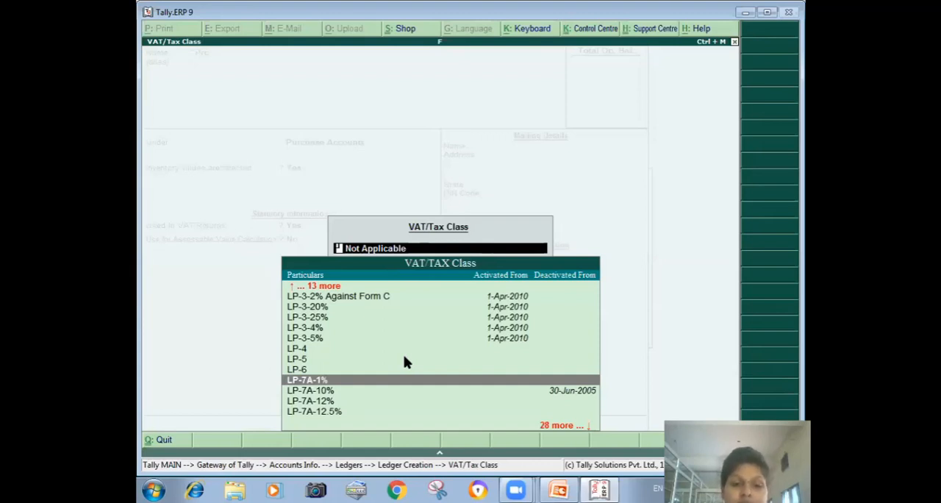
pyautogui.press('Escape')
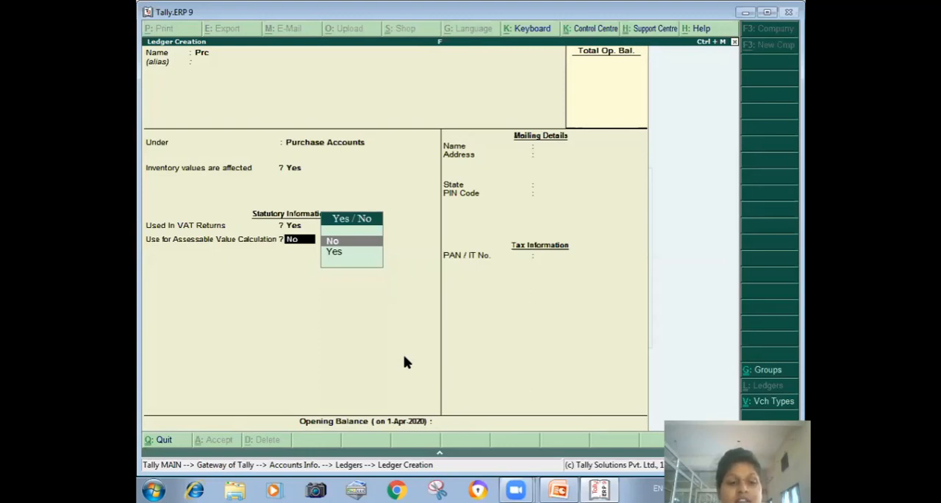
# - Save the Prc ledger and fill in a ledger named Sls under Sales Accounts with Used In VAT Returns set to Yes
pyautogui.hotkey('ctrl', 'a')
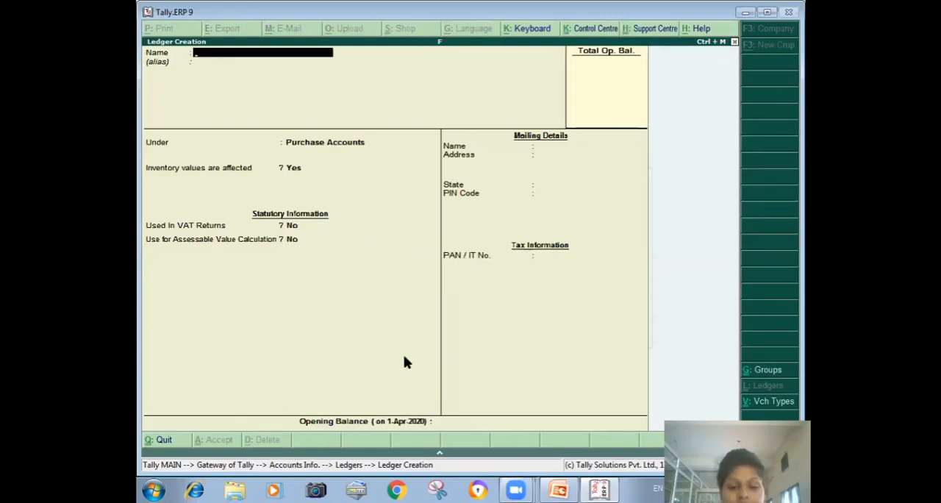
pyautogui.write('Sls')
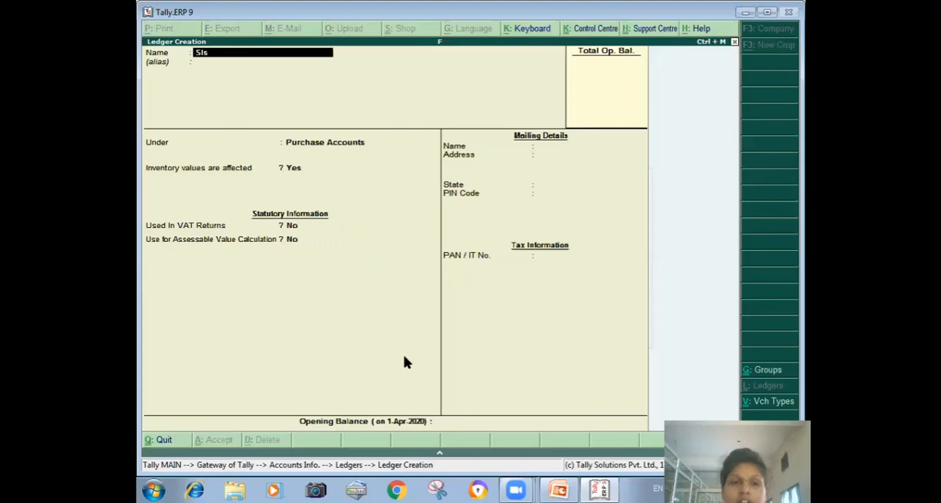
pyautogui.press('Return')
pyautogui.press('Return')
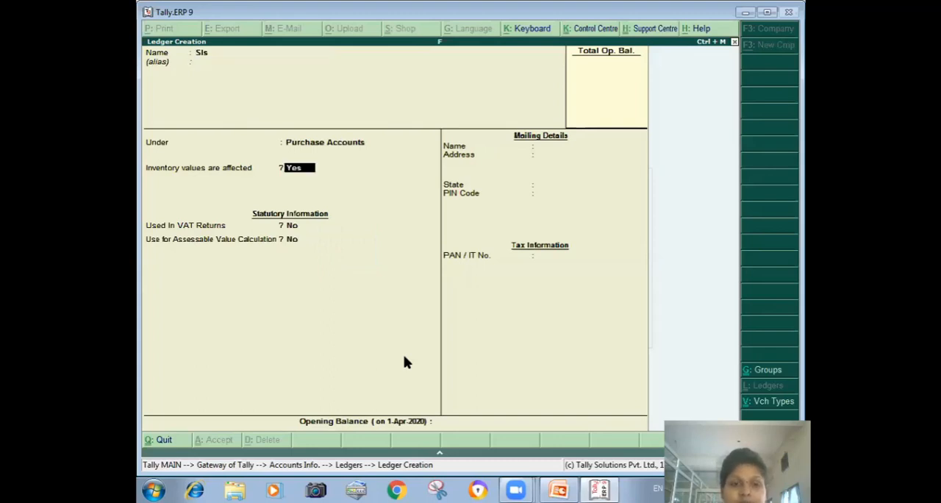
pyautogui.press('BackSpace')
pyautogui.write('S')
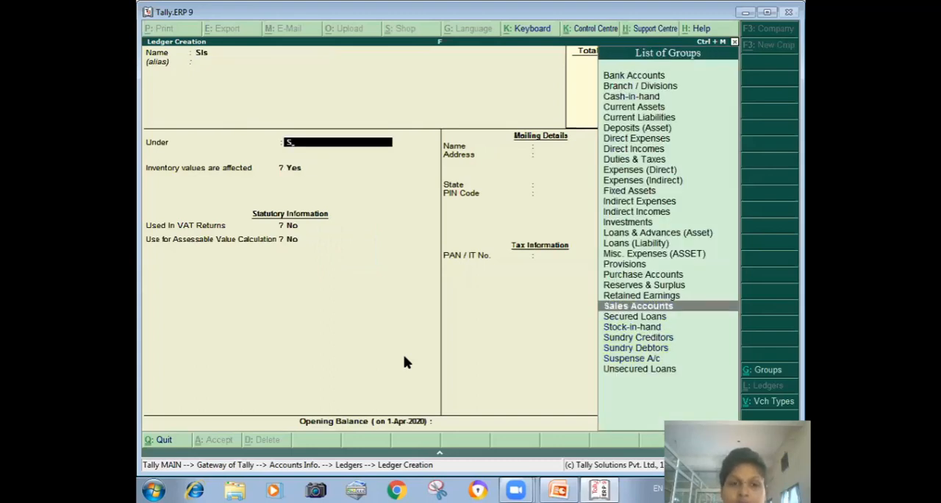
pyautogui.press('Return')
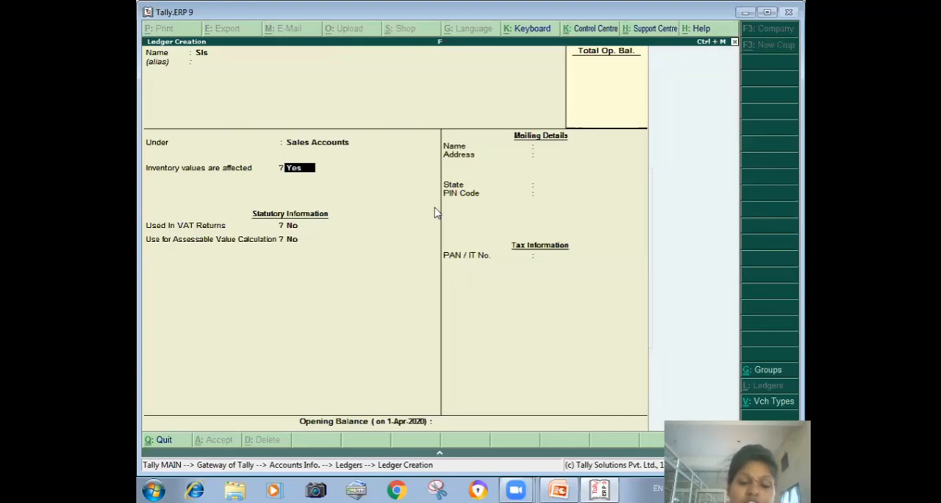
pyautogui.press('Return')
pyautogui.write('y')
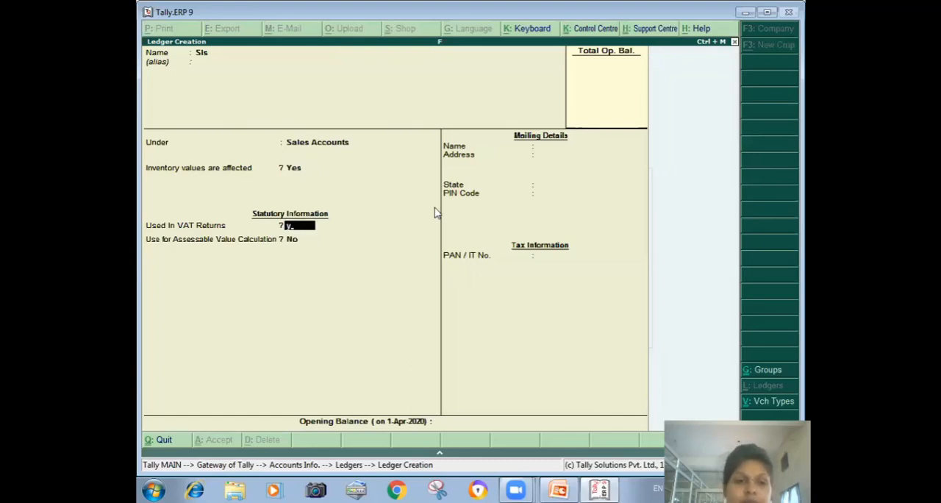
pyautogui.press('Return')
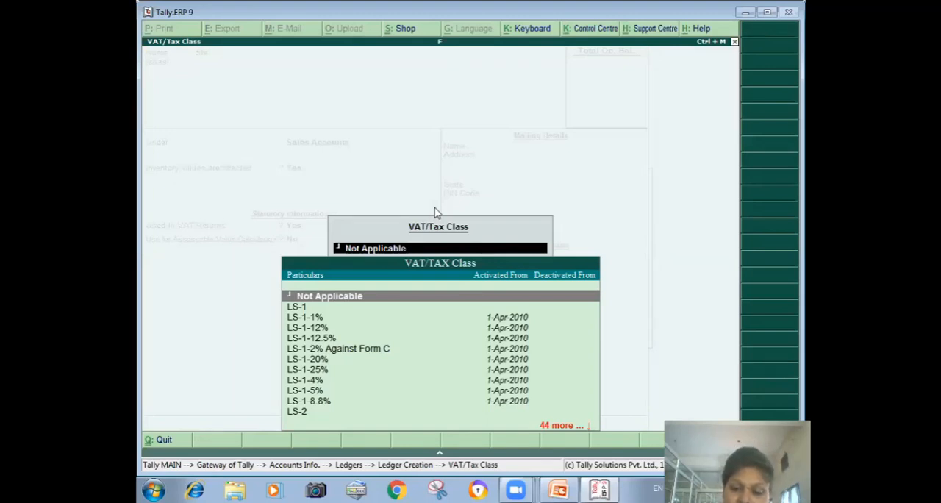
# - Choose LS-9A-12.5% as the VAT/Tax class of the Sls sales ledger and save the ledger
pyautogui.press('Down')
pyautogui.press('Down')
pyautogui.press('Down')
pyautogui.press('Down')
pyautogui.press('Down')
pyautogui.press('Down')
pyautogui.press('Down')
pyautogui.press('Down')
pyautogui.press('Down')
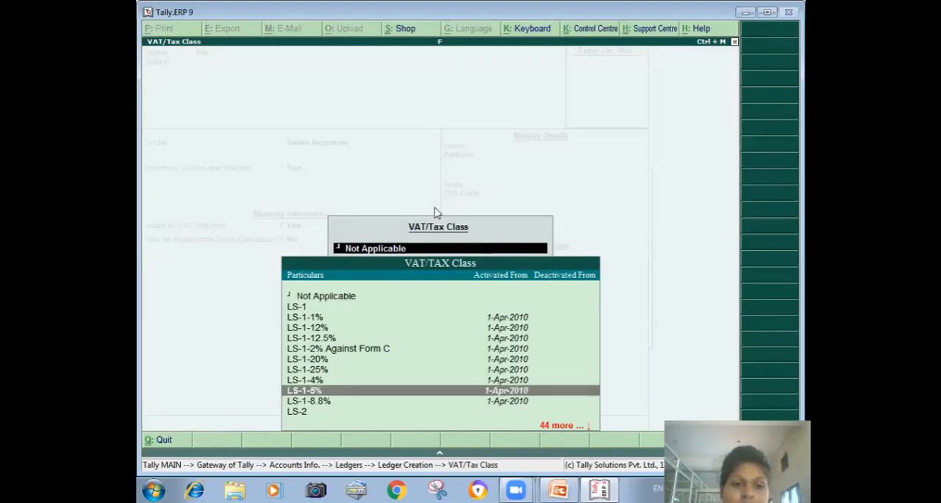
pyautogui.press('Down')
pyautogui.press('Down')
pyautogui.press('Down')
pyautogui.press('Down')
pyautogui.press('Down')
pyautogui.press('Down')
pyautogui.press('Down')
pyautogui.press('Down')
pyautogui.press('Down')
pyautogui.press('Down')
pyautogui.press('Down')
pyautogui.press('Down')
pyautogui.press('Down')
pyautogui.press('Down')
pyautogui.press('Down')
pyautogui.press('Down')
pyautogui.press('Down')
pyautogui.press('Down')
pyautogui.press('Down')
pyautogui.press('Down')
pyautogui.press('Down')
pyautogui.press('Down')
pyautogui.press('Down')
pyautogui.press('Down')
pyautogui.press('Down')
pyautogui.press('Down')
pyautogui.press('Down')
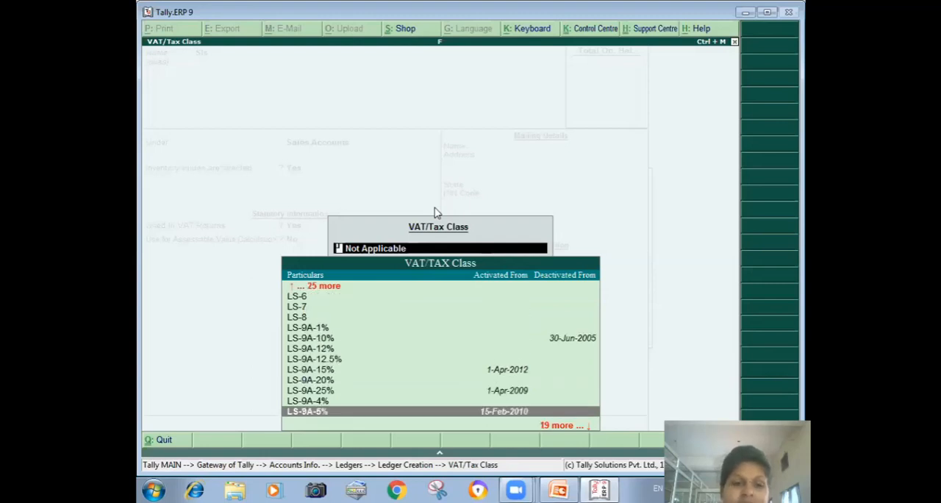
pyautogui.press('Up')
pyautogui.press('Up')
pyautogui.press('Up')
pyautogui.press('Up')
pyautogui.press('Up')
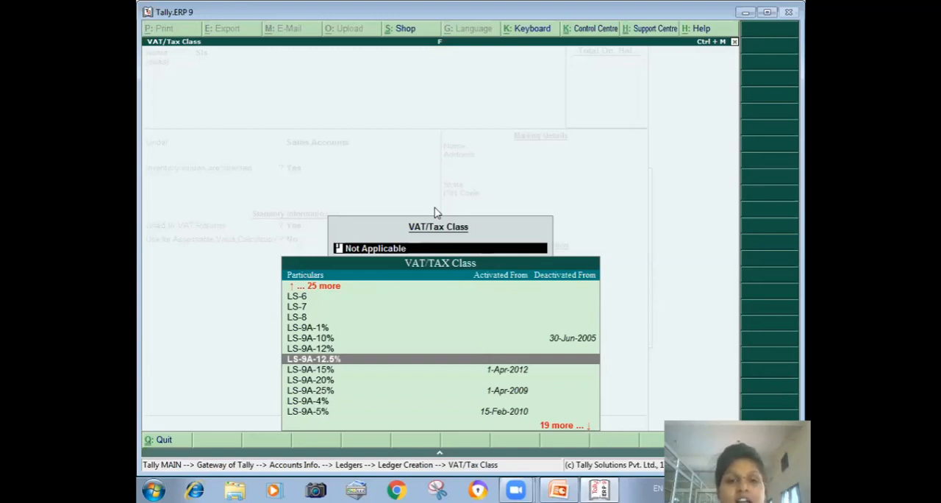
pyautogui.press('Return')
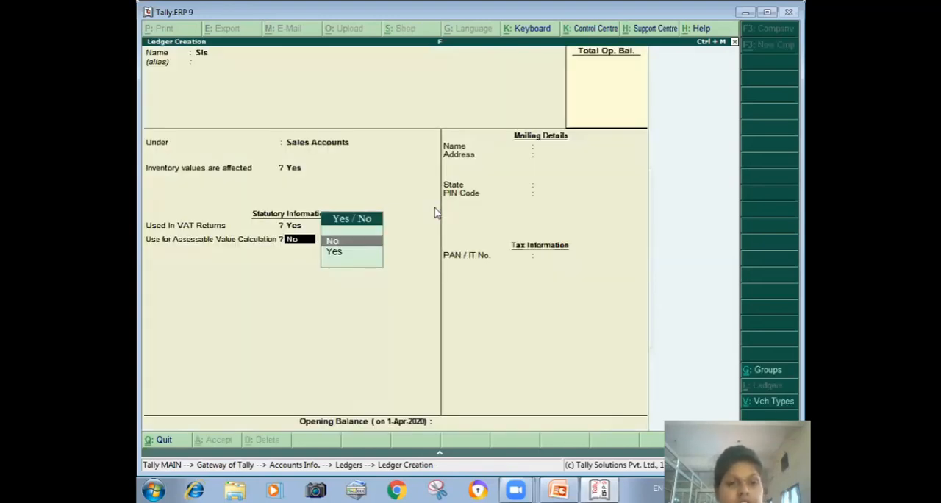
pyautogui.press('Return')
pyautogui.press('Return')
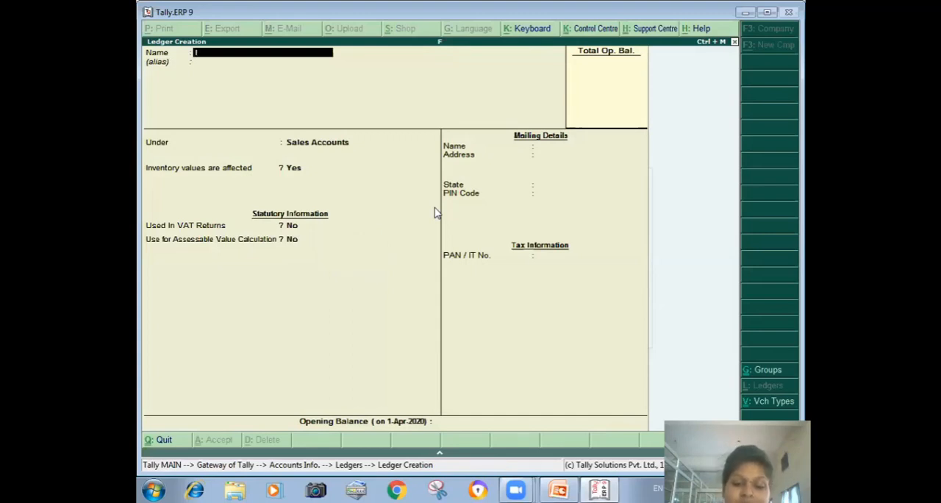
# - Start a new ledger named Input Vat @1 under the Duties & Taxes group
pyautogui.write('Input ')
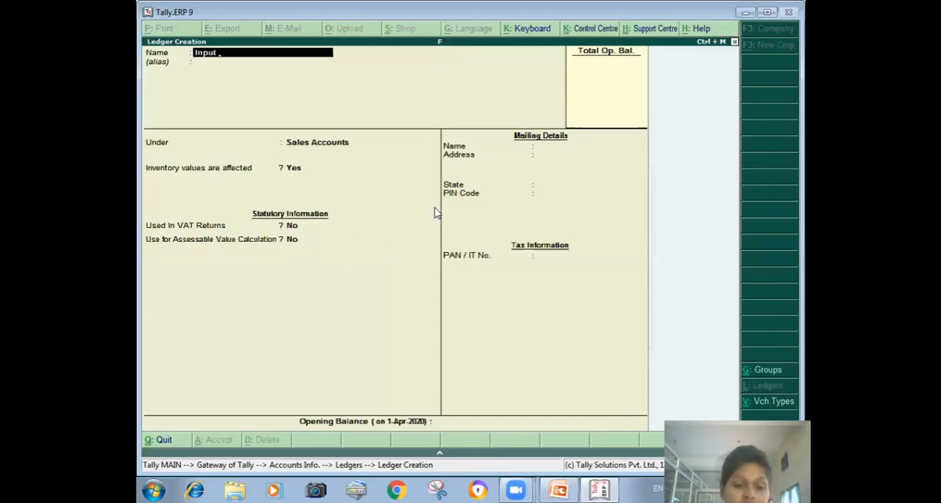
pyautogui.write('Vat')
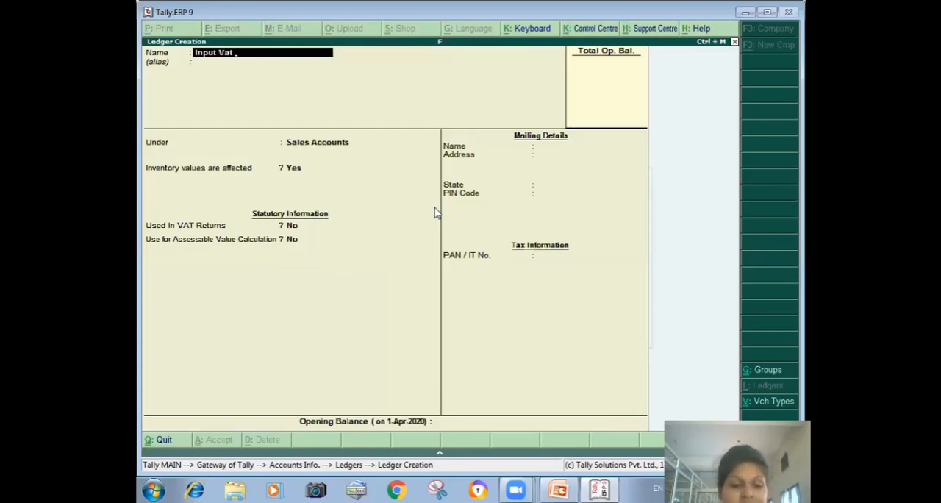
pyautogui.write(' @1')
pyautogui.press('Return')
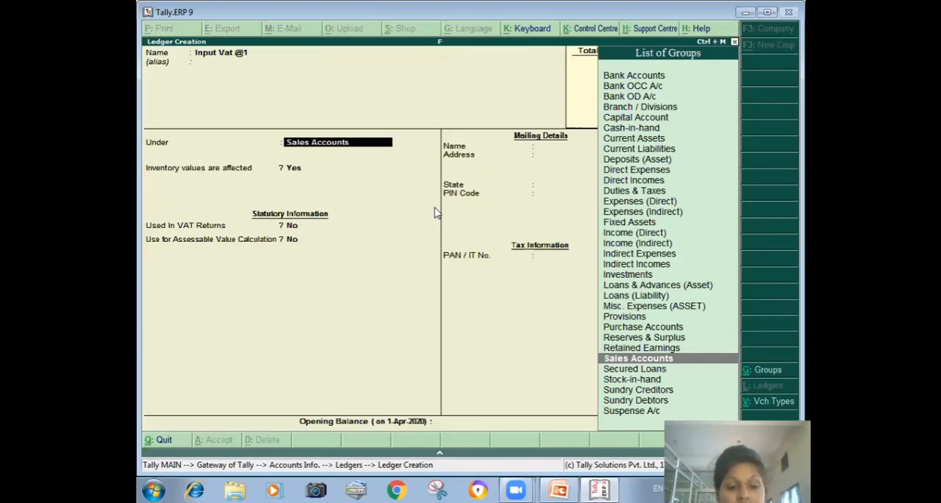
pyautogui.write('d')
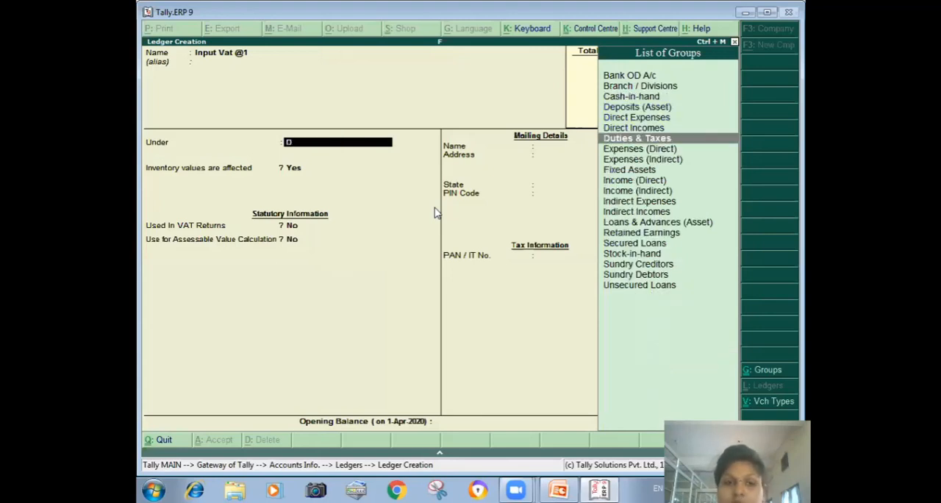
pyautogui.press('Return')
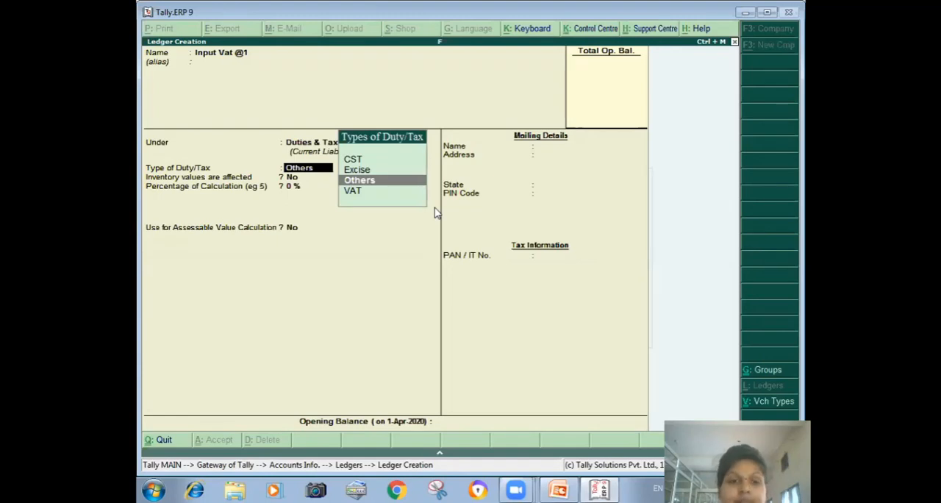
# - Set the Input Vat @1 ledger's duty type to VAT, sub type to Input VAT and class to Purchase @ 1% Tax Rate
pyautogui.press('Down')
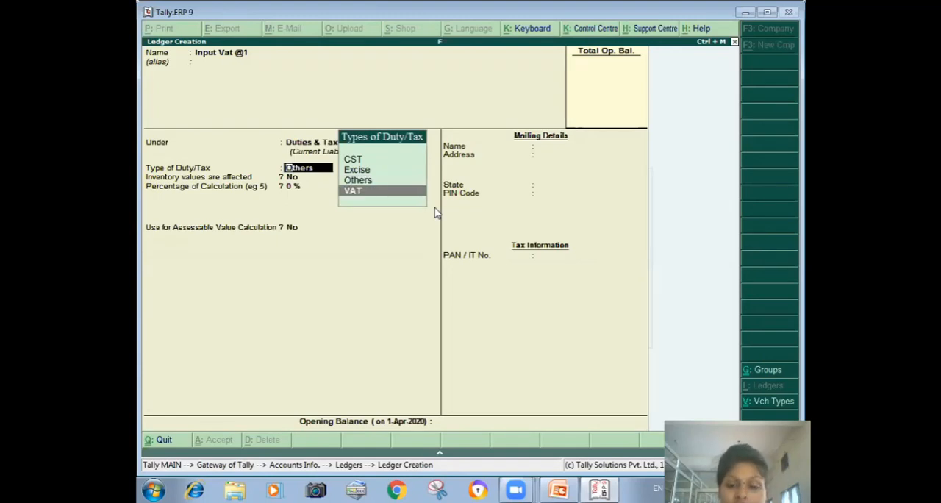
pyautogui.press('Return')
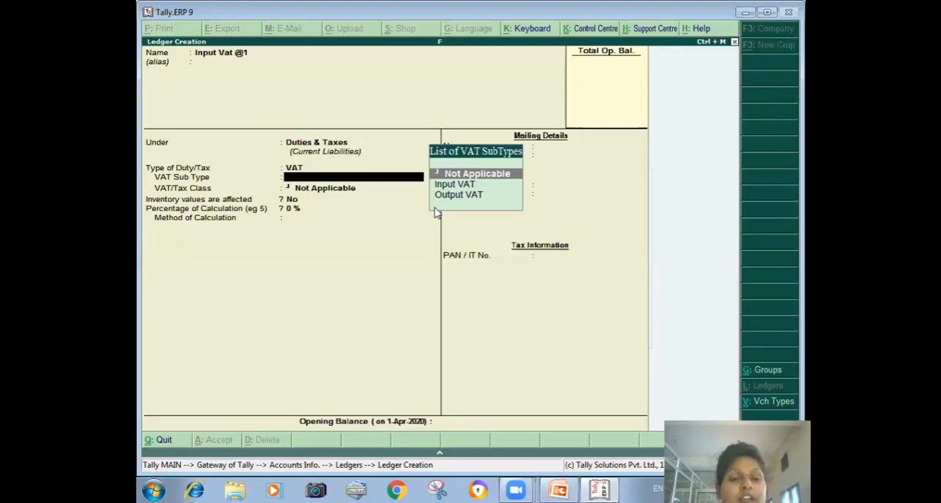
pyautogui.press('Down')
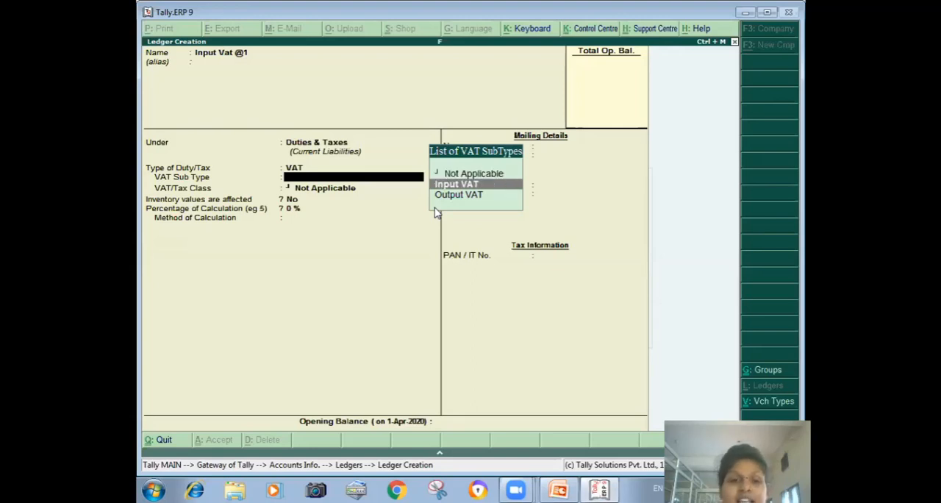
pyautogui.press('Return')
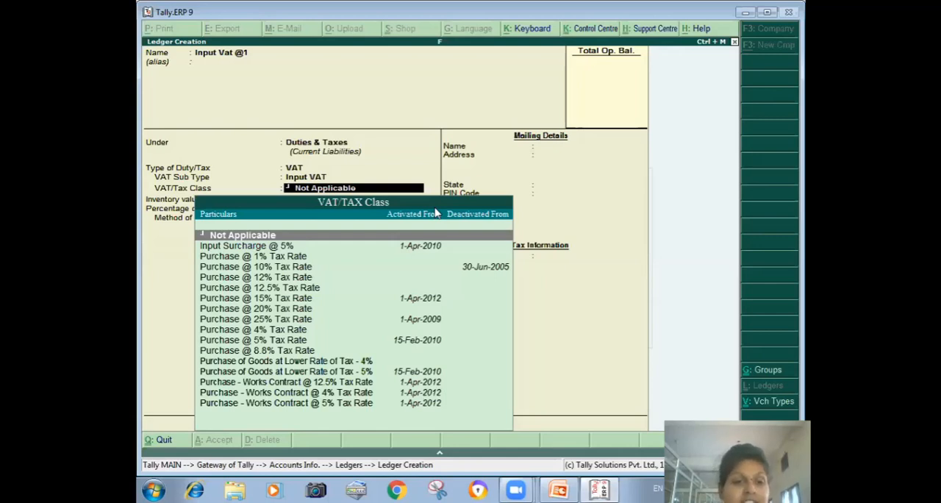
pyautogui.press('Down')
pyautogui.press('Down')
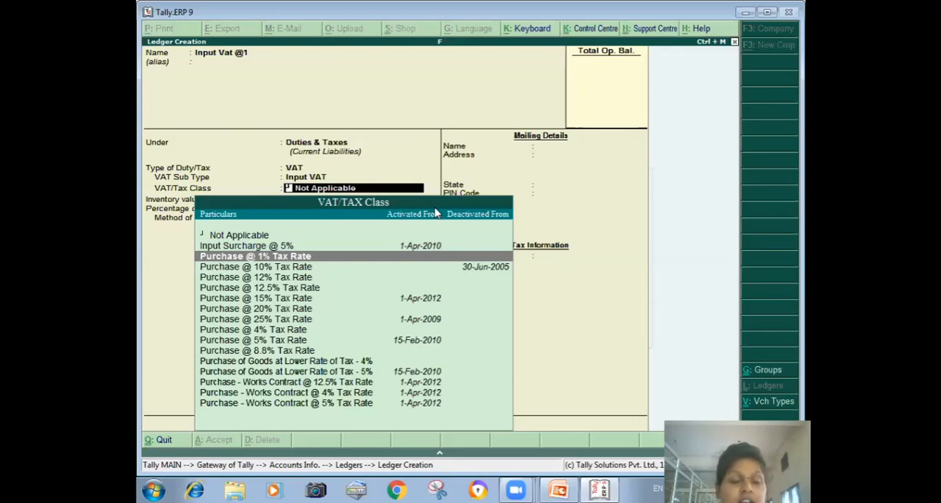
pyautogui.press('Return')
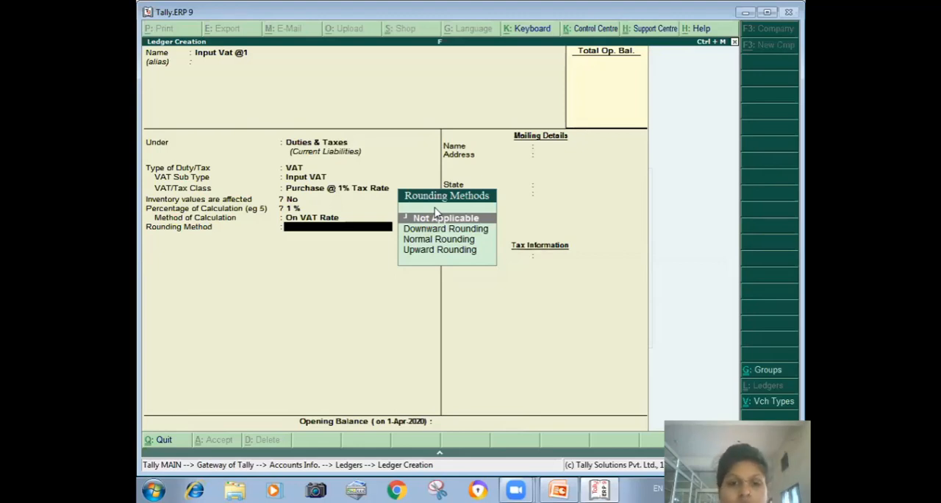
# - Set Normal Rounding with a rounding limit of 1 for the Input Vat @1 ledger and save it
pyautogui.press('Down')
pyautogui.press('Down')
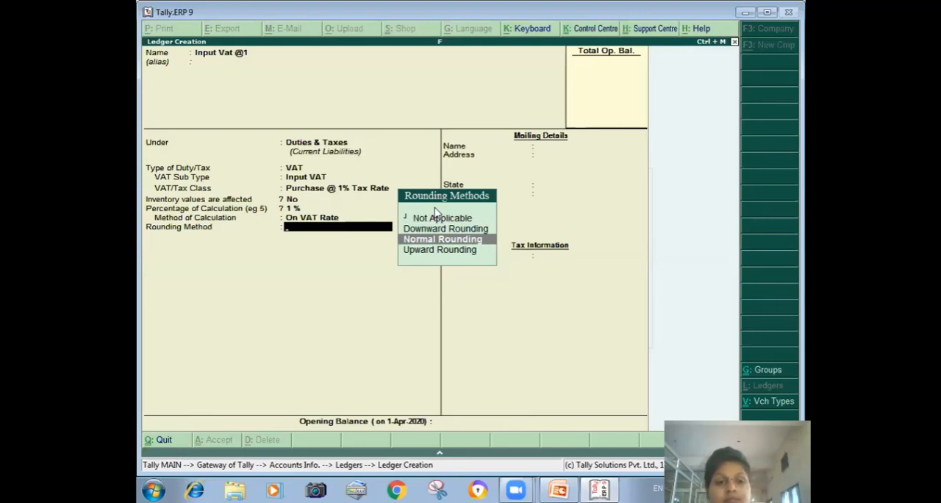
pyautogui.press('Return')
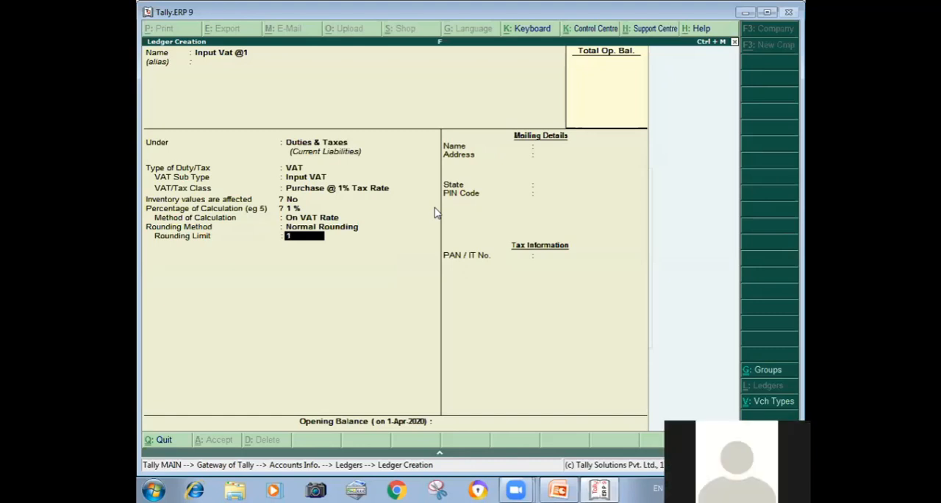
pyautogui.write('1')
pyautogui.press('Return')
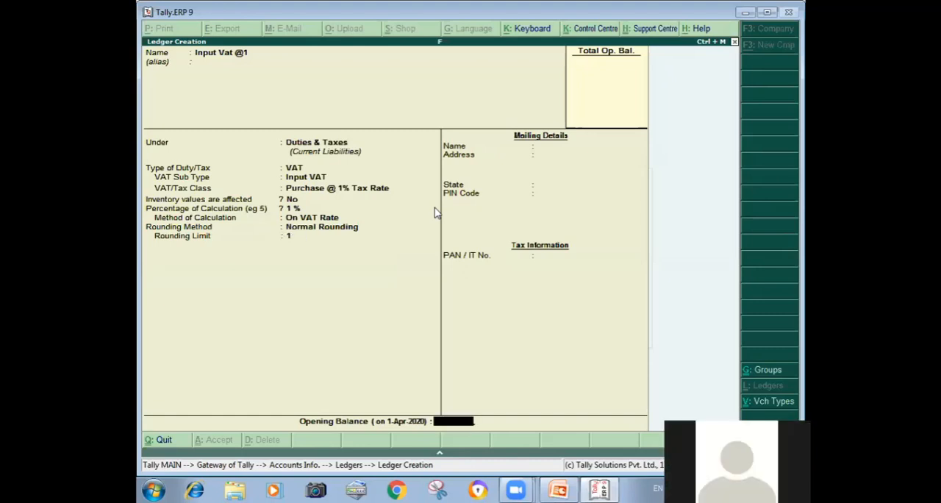
pyautogui.press('Return')
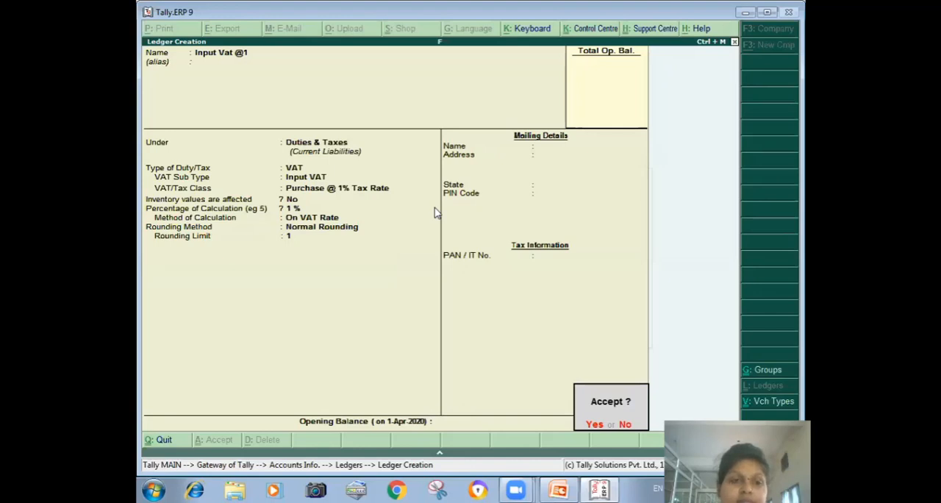
pyautogui.press('Return')
# - Start a new ledger named Input Vat @4 under the Duties & Taxes group
pyautogui.write('In')
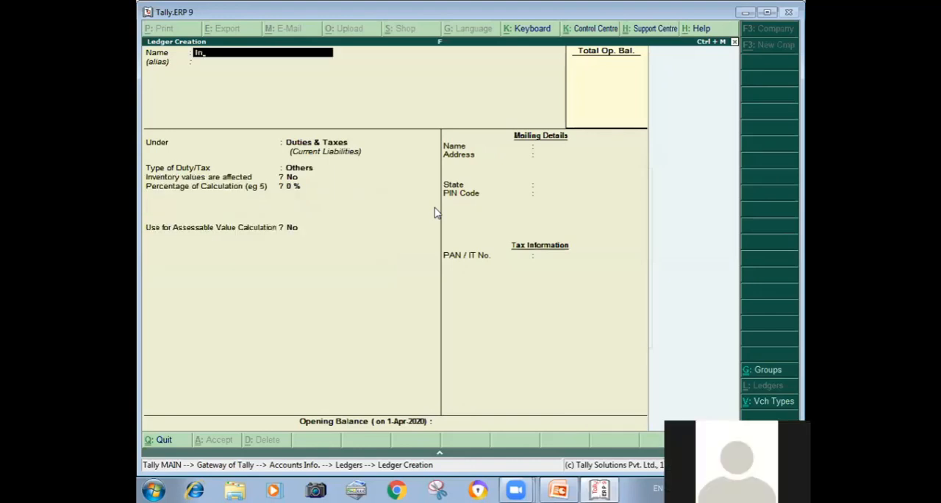
pyautogui.write('put Vat')
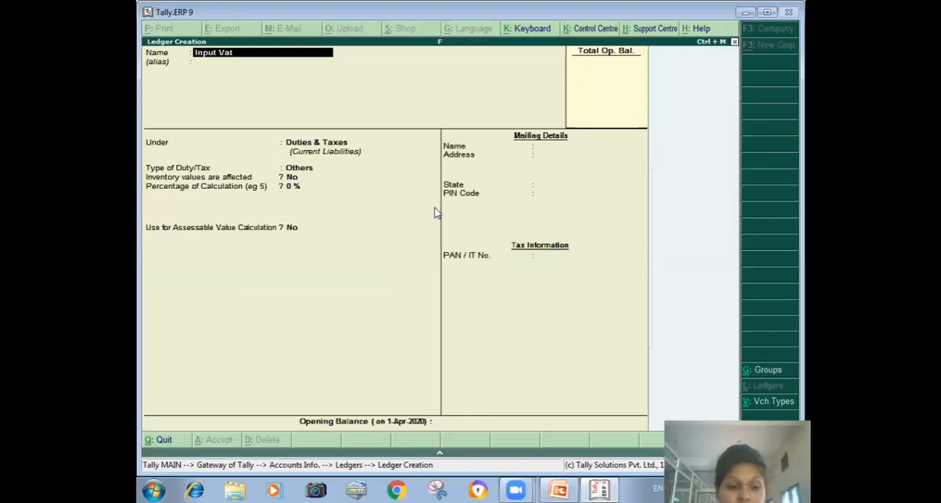
pyautogui.write(' @4')
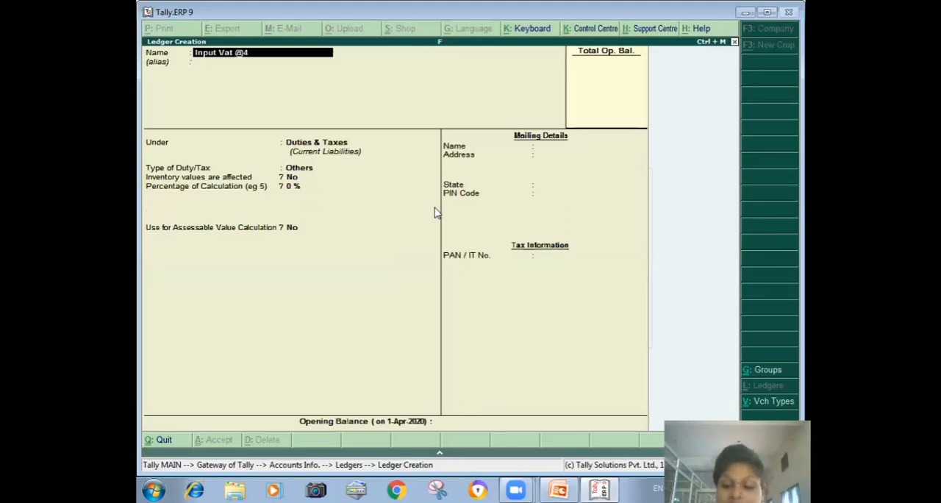
pyautogui.press('Return')
pyautogui.press('Return')
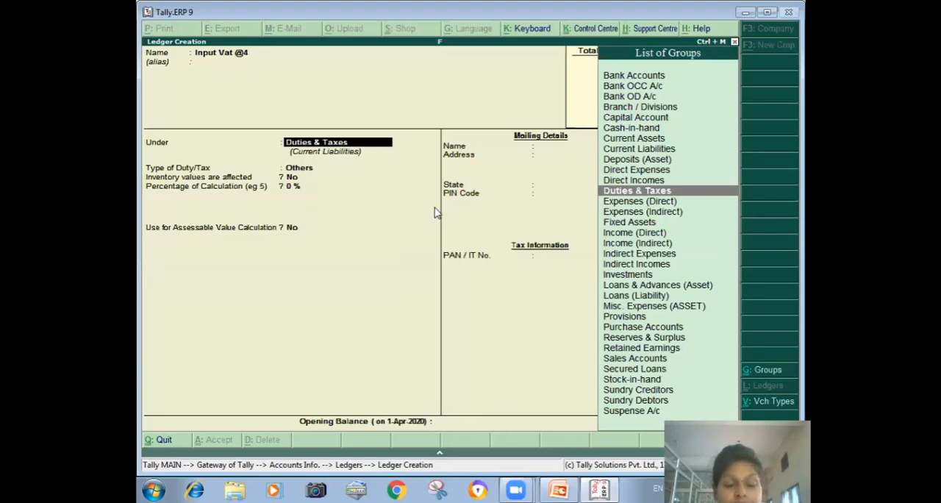
pyautogui.press('Return')
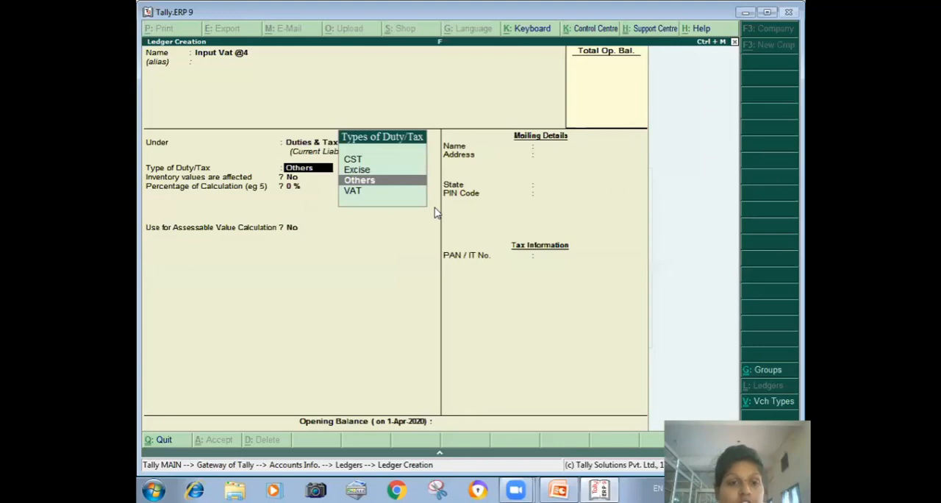
# - Set the Input Vat @4 ledger's duty type to VAT, sub type to Input VAT and class to Purchase @ 4% Tax Rate
pyautogui.press('Down')
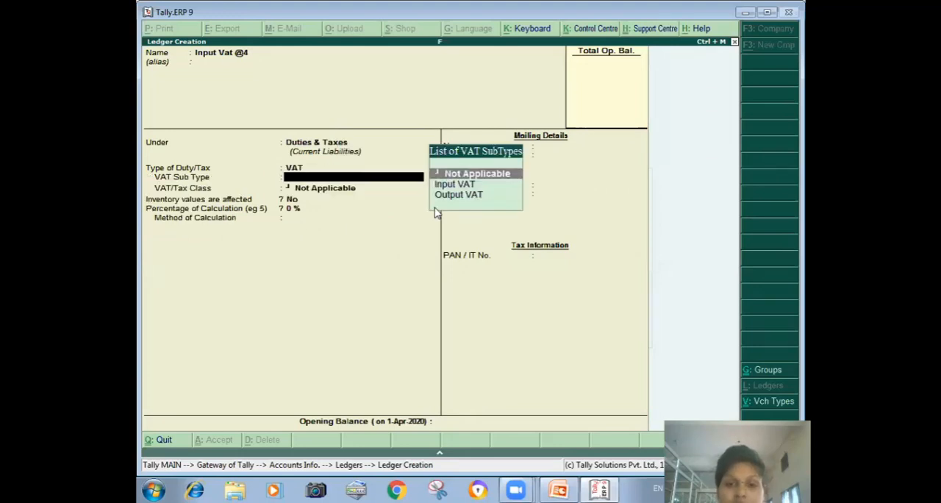
pyautogui.press('Down')
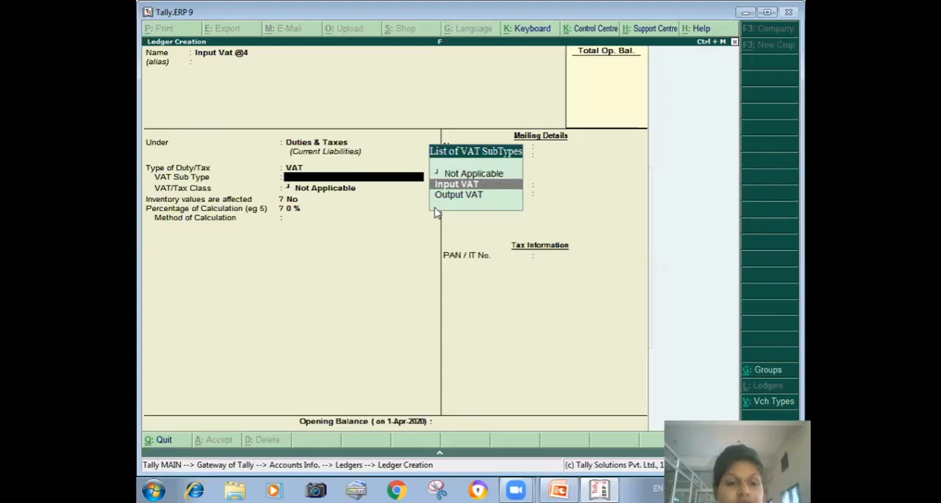
pyautogui.press('Return')
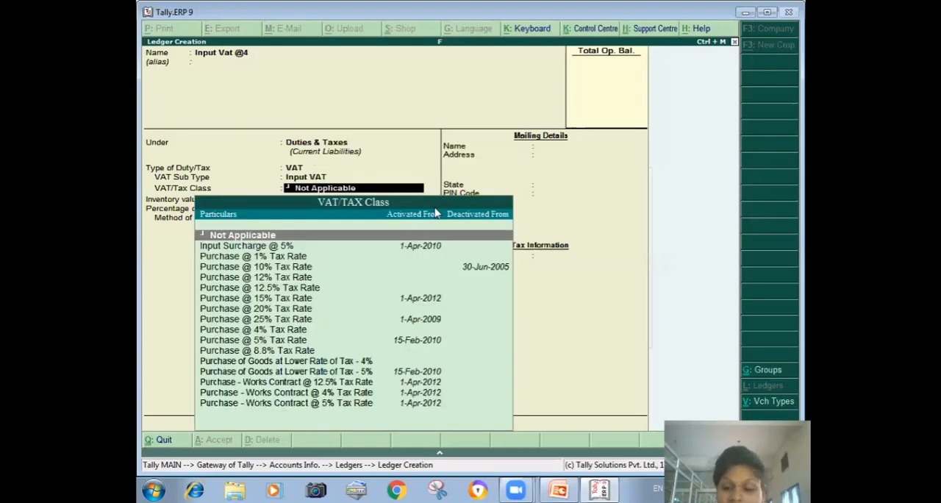
pyautogui.press('Down')
pyautogui.press('Down')
pyautogui.press('Down')
pyautogui.press('Down')
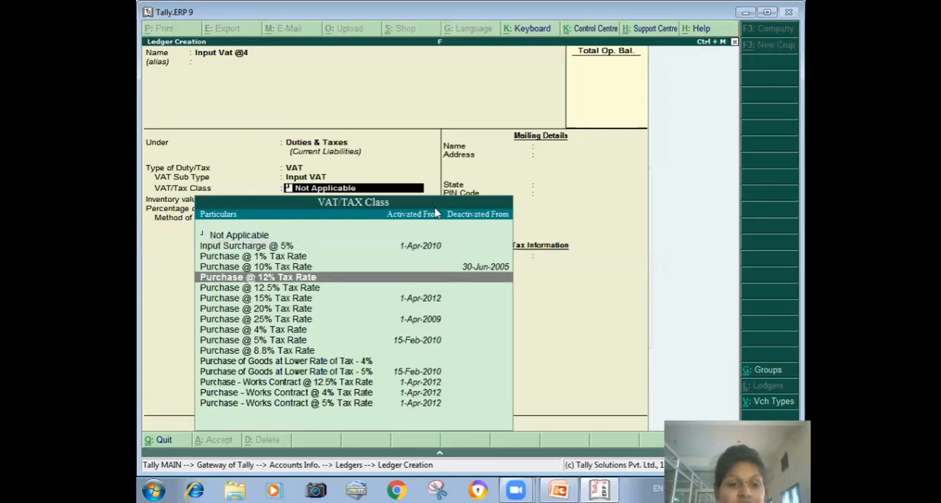
pyautogui.press('Down')
pyautogui.press('Down')
pyautogui.press('Down')
pyautogui.press('Down')
pyautogui.press('Down')
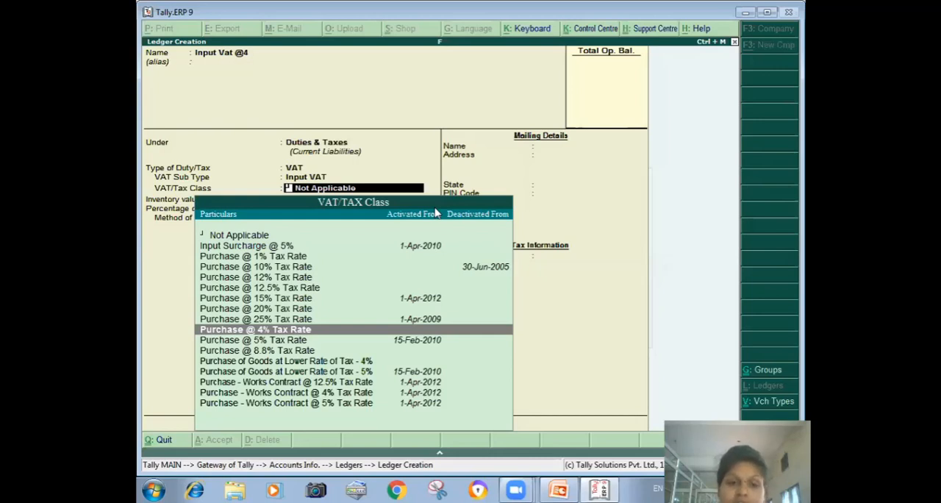
pyautogui.press('Return')
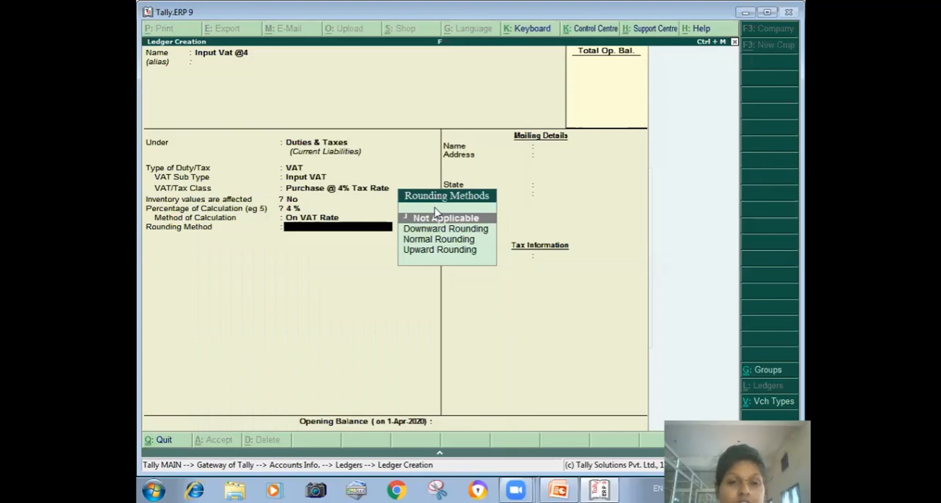
# - Set Normal Rounding with a rounding limit of 1 for the Input Vat @4 ledger and save it
pyautogui.press('Down')
pyautogui.press('Down')
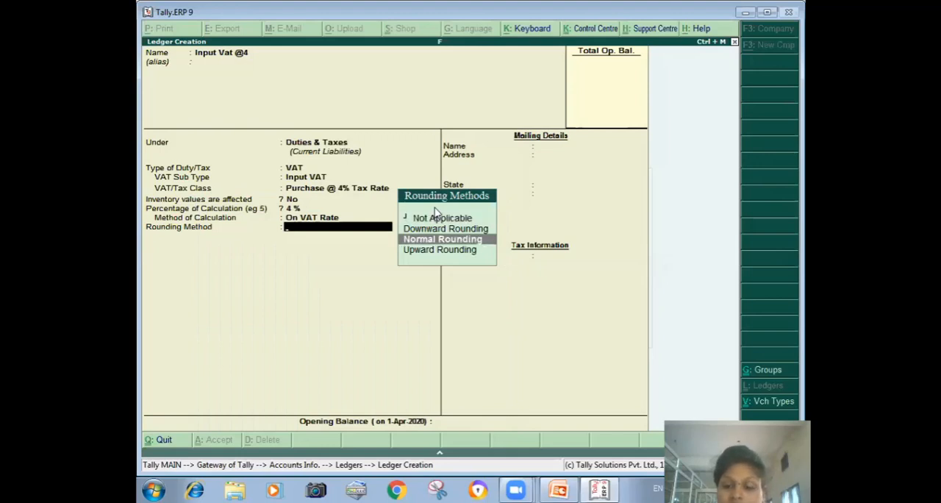
pyautogui.press('Return')
pyautogui.write('1')
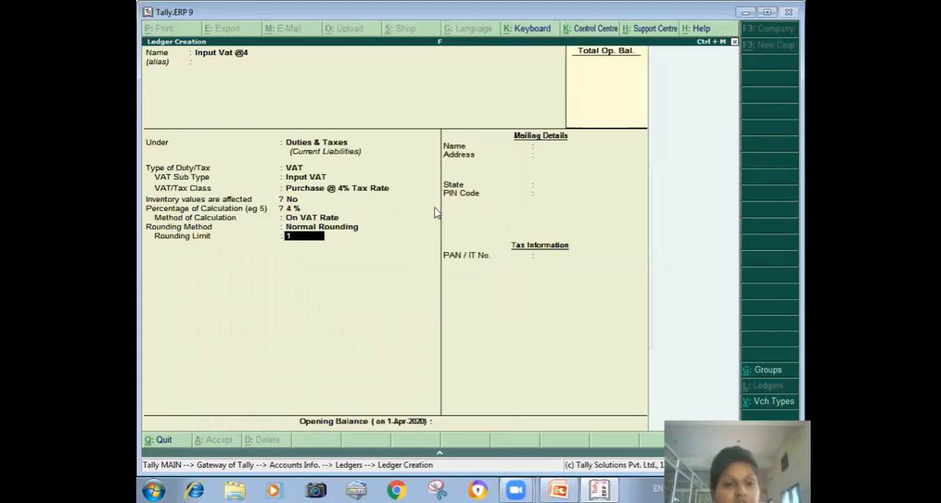
pyautogui.hotkey('ctrl', 'a')
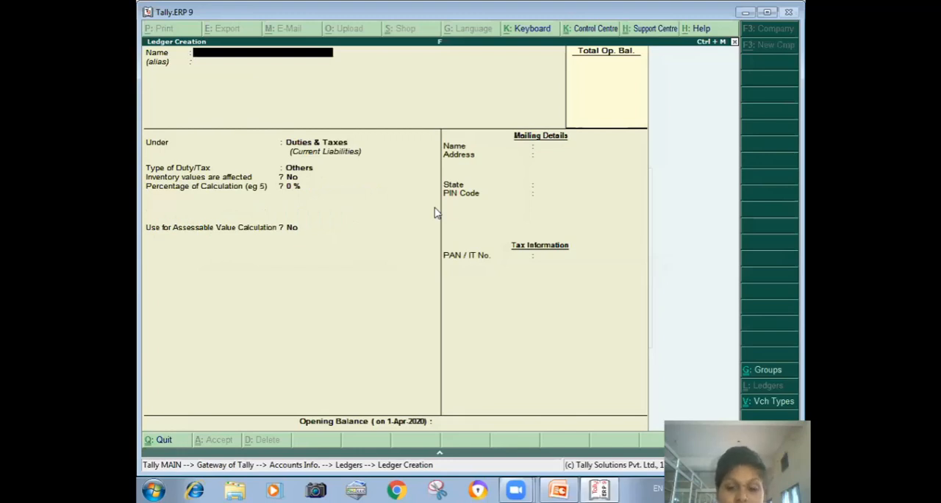
# - Start a new ledger named Output Vat@12 under the Duties & Taxes group
pyautogui.write('Output Vat@12')
pyautogui.press('Return')
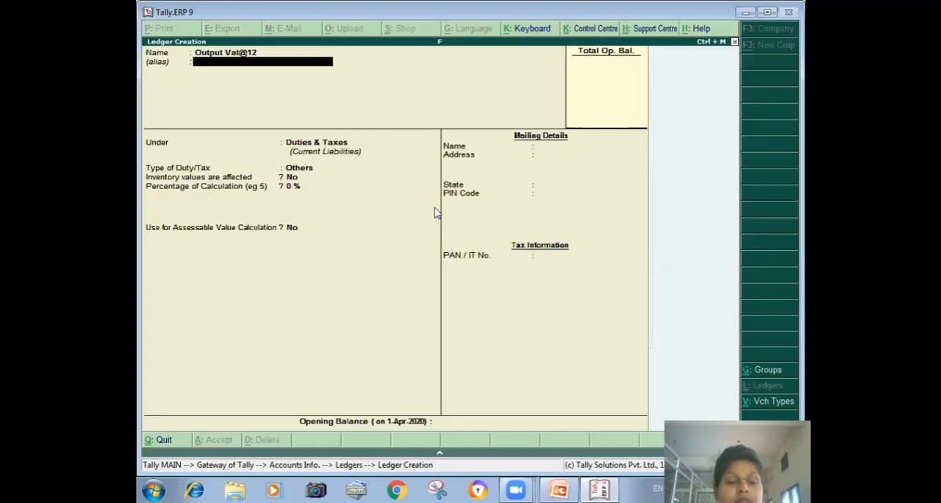
pyautogui.press('Return')
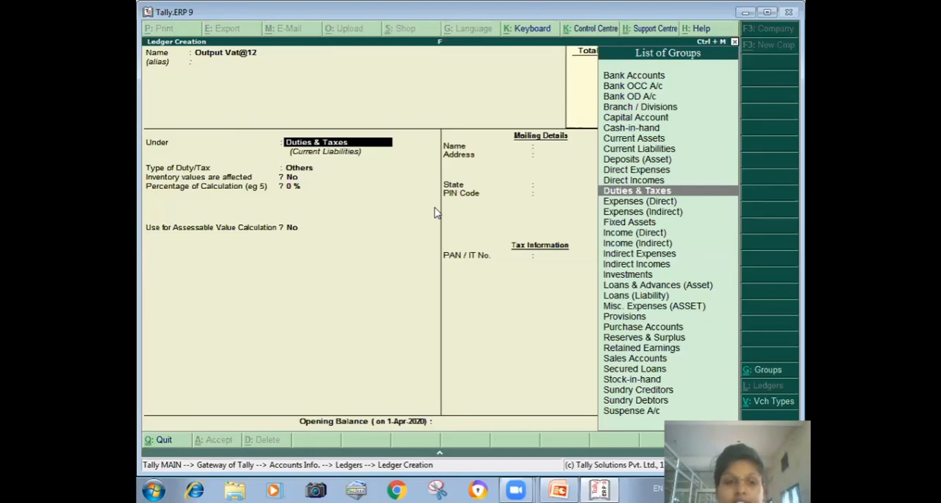
pyautogui.press('Return')
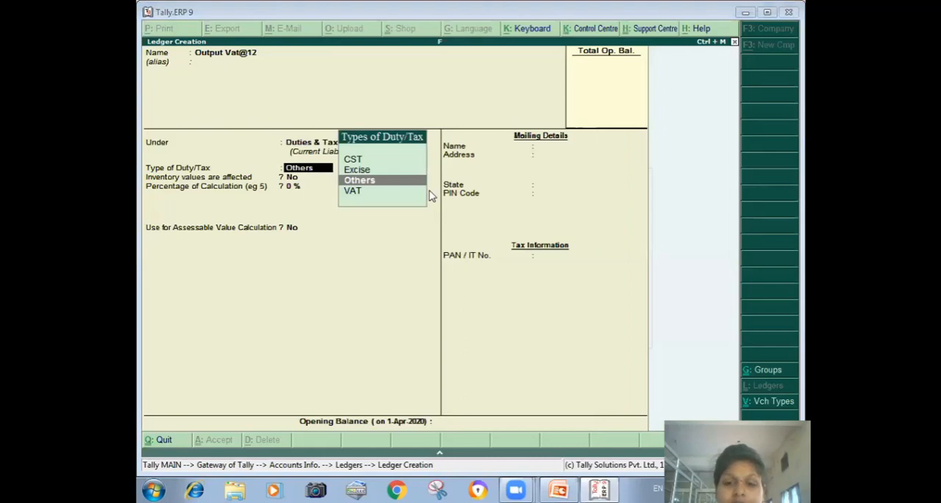
# - Set the Output Vat@12 ledger's duty type to VAT and its VAT sub type to Output VAT
pyautogui.click(363, 197)
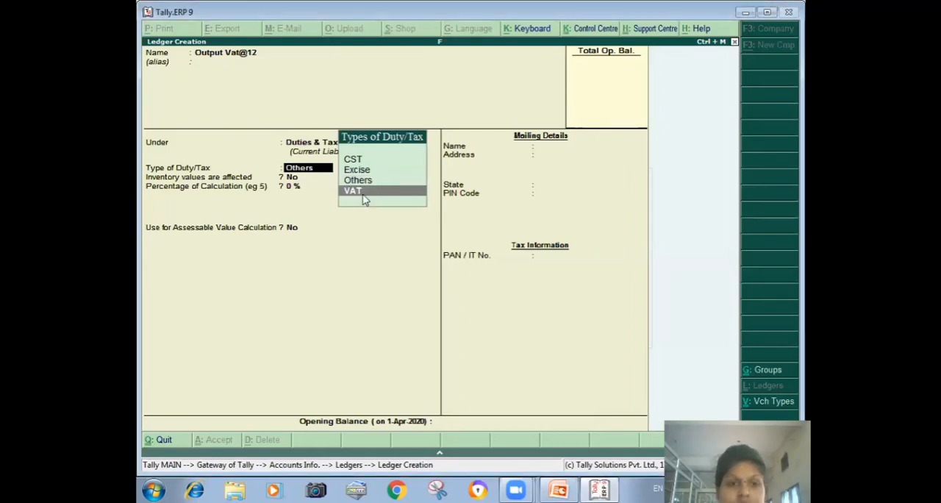
pyautogui.click(363, 192)
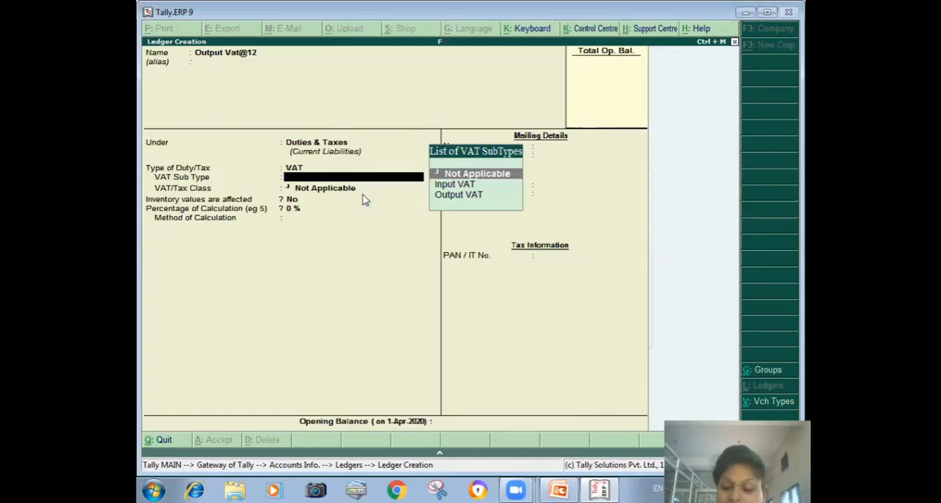
pyautogui.press('Down')
pyautogui.press('Down')
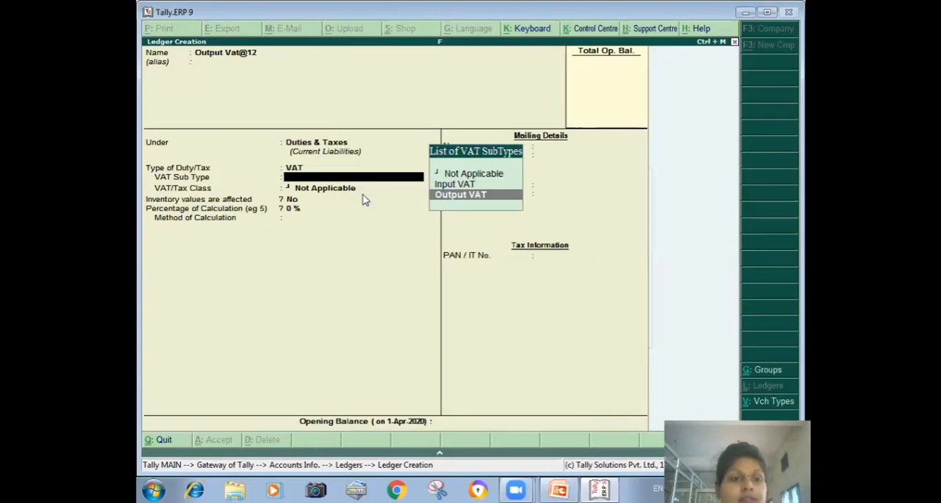
pyautogui.press('Return')
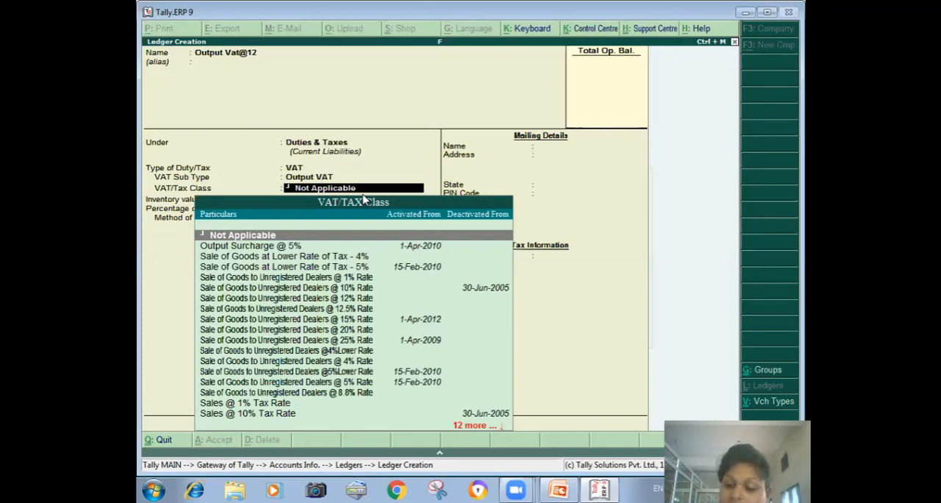
# - Set the VAT/Tax class of the Output Vat@12 ledger to Sales @ 12% Tax Rate
pyautogui.press('Down')
pyautogui.press('Down')
pyautogui.press('Down')
pyautogui.press('Down')
pyautogui.press('Down')
pyautogui.press('Down')
pyautogui.press('Down')
pyautogui.press('Down')
pyautogui.press('Down')
pyautogui.press('Down')
pyautogui.press('Down')
pyautogui.press('Down')
pyautogui.press('Down')
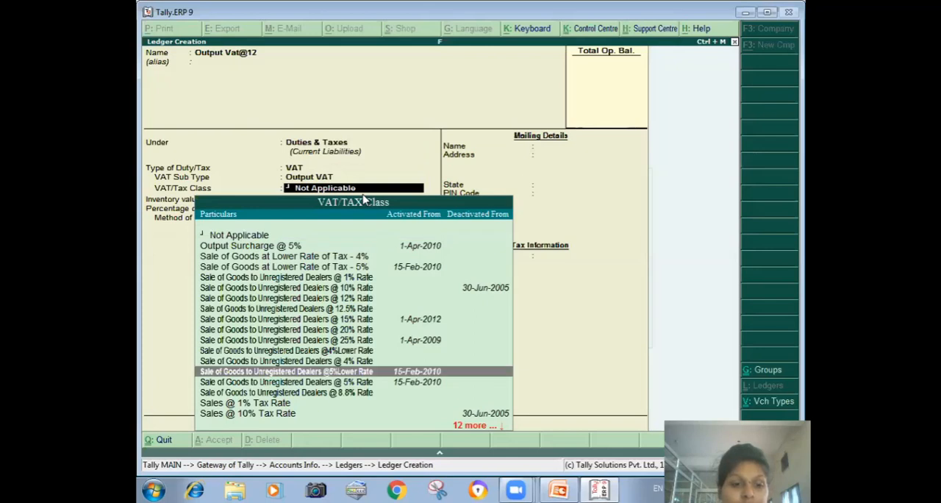
pyautogui.press('Down')
pyautogui.press('Down')
pyautogui.press('Down')
pyautogui.press('Down')
pyautogui.press('Down')
pyautogui.press('Down')
pyautogui.press('Down')
pyautogui.press('Down')
pyautogui.press('Down')
pyautogui.press('Up')
pyautogui.press('Up')
pyautogui.press('Up')
pyautogui.press('Up')
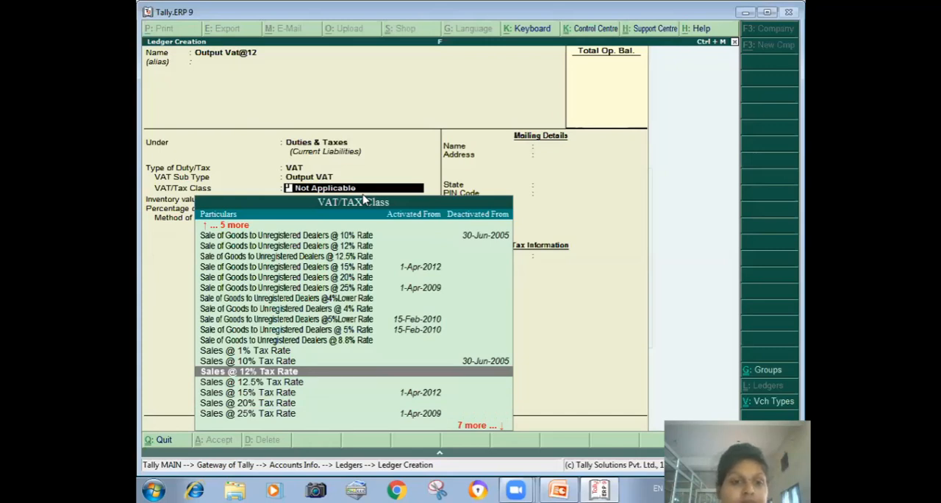
pyautogui.press('Return')
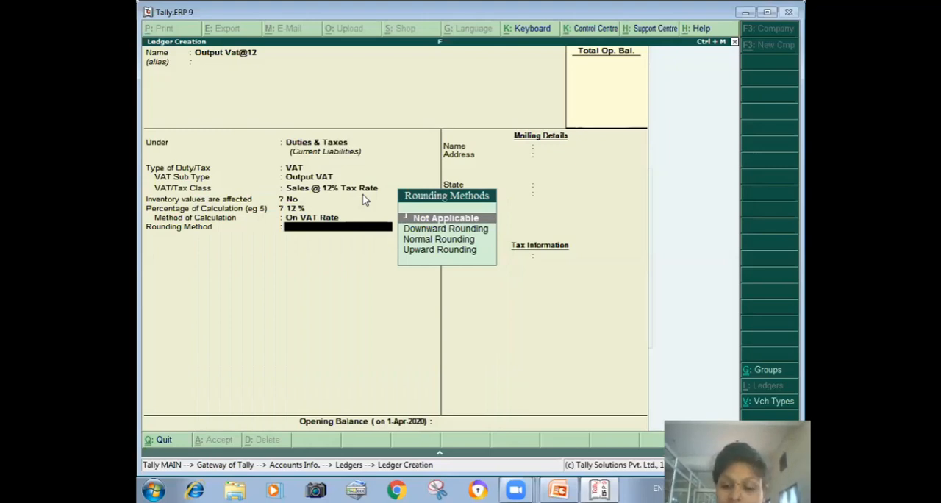
# - Set Normal Rounding with a rounding limit of 1 for the Output Vat@12 ledger and save it
pyautogui.press('Down')
pyautogui.press('Down')
pyautogui.press('Return')
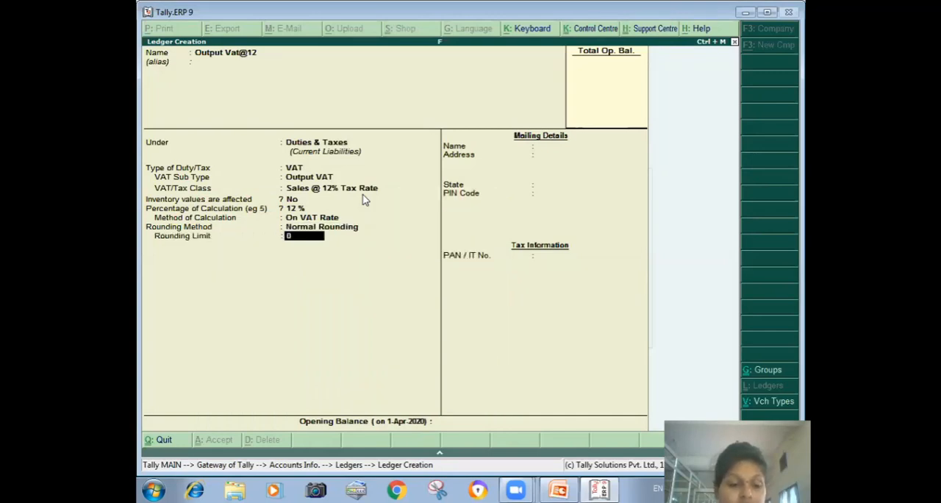
pyautogui.write('1')
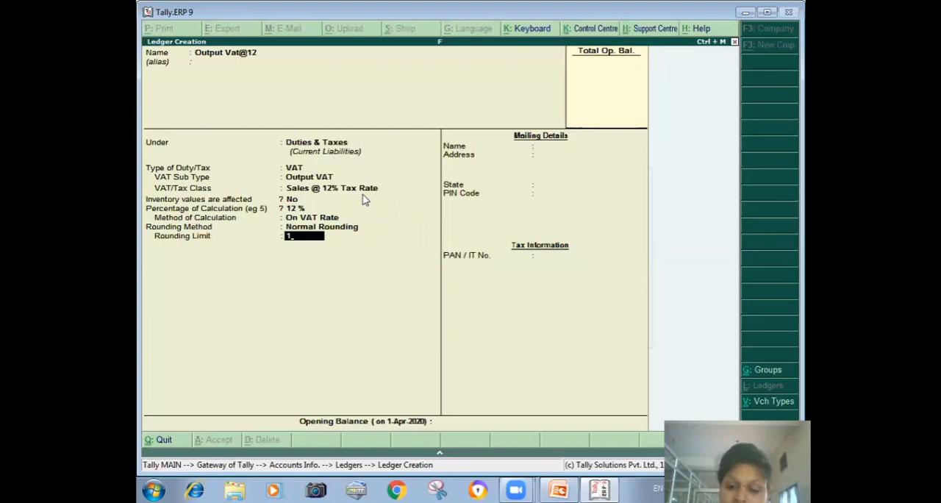
pyautogui.press('Return')
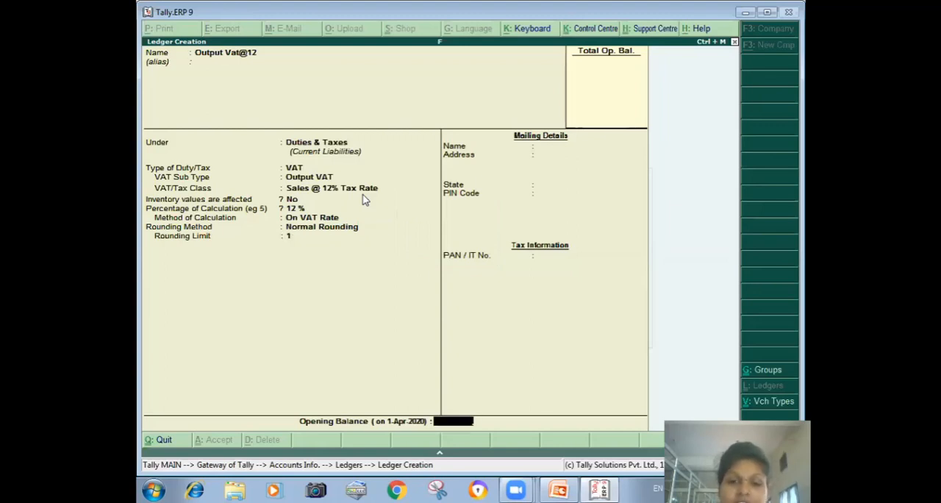
pyautogui.press('Return')
# - Start a new ledger named Output Vat 12.5 under the Duties & Taxes group
pyautogui.press('Return')
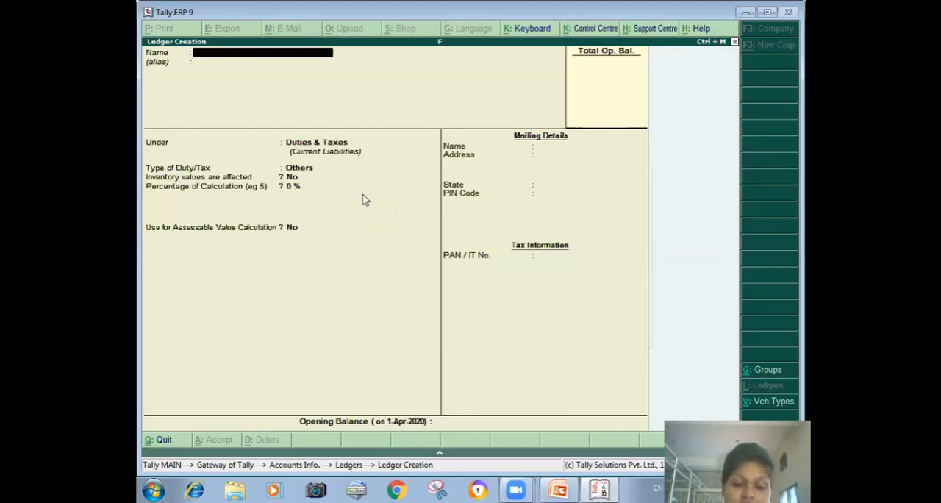
pyautogui.write('Output Vat 12.5')
pyautogui.press('Return')
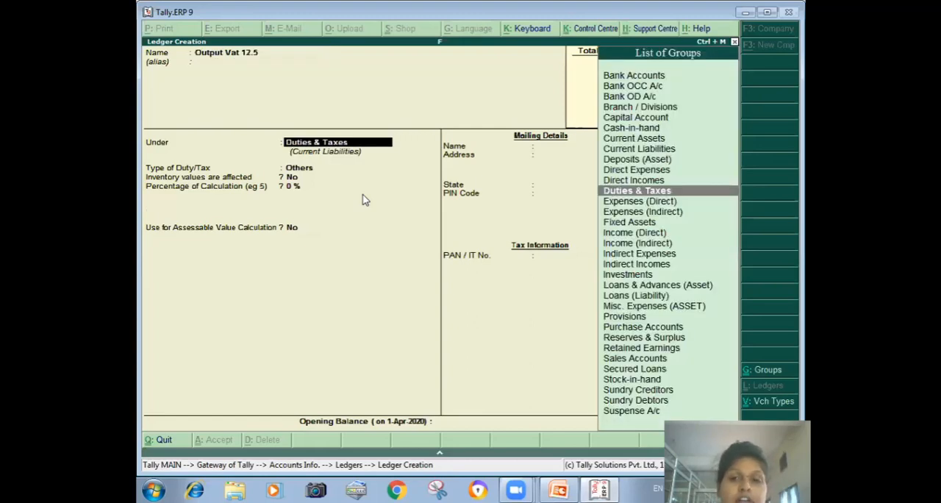
pyautogui.press('Return')
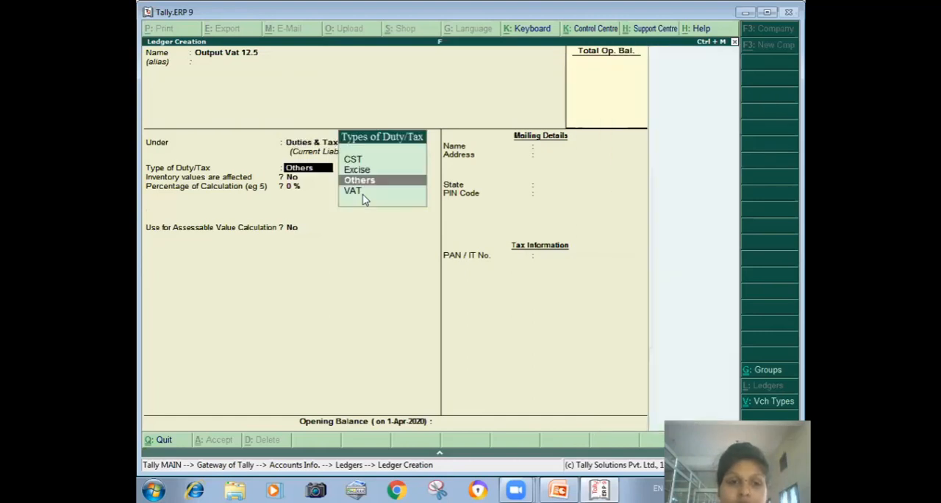
# - Set the Output Vat 12.5 ledger's duty type to VAT and its VAT sub type to Output VAT
pyautogui.click(363, 194)
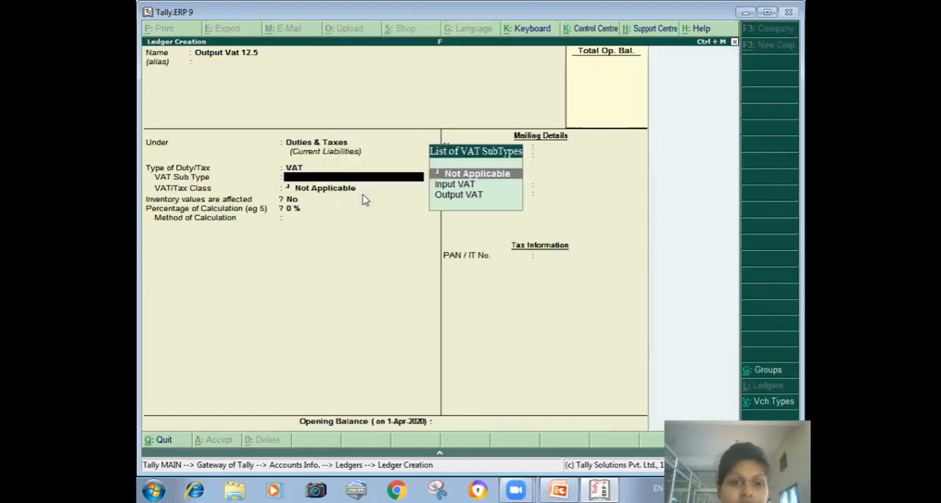
pyautogui.press('Down')
# - Set the VAT/Tax class of the Output Vat 12.5 ledger to Sales @ 12.5% Tax Rate
pyautogui.press('Down')
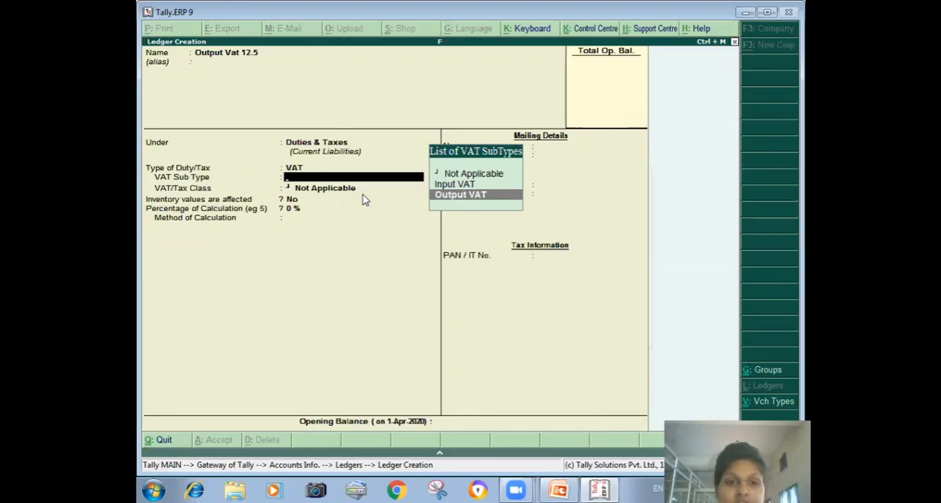
pyautogui.press('Return')
pyautogui.press('Down')
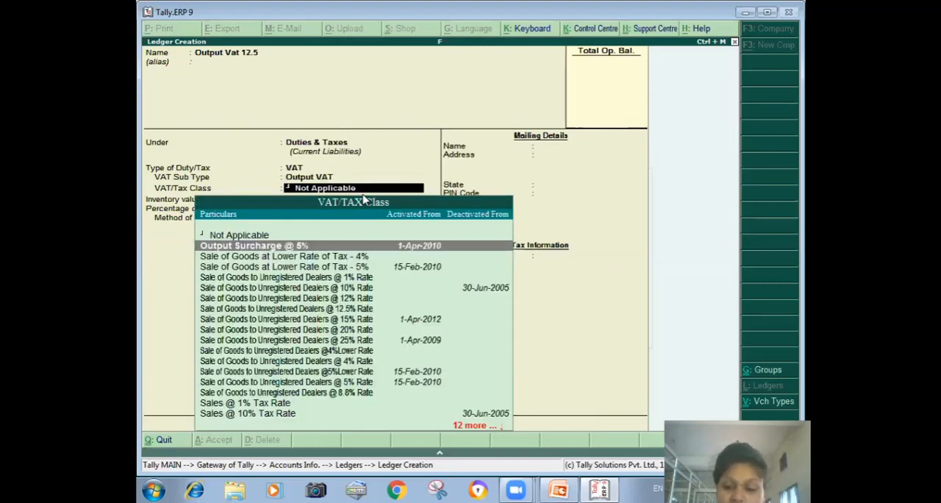
pyautogui.press('Down')
pyautogui.press('Down')
pyautogui.press('Down')
pyautogui.press('Down')
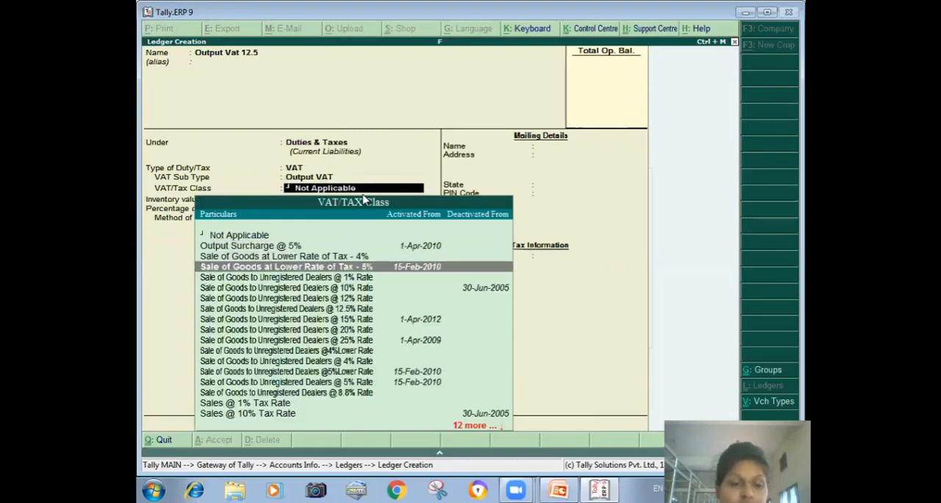
pyautogui.press('Down')
pyautogui.press('Down')
pyautogui.press('Down')
pyautogui.press('Down')
pyautogui.press('Down')
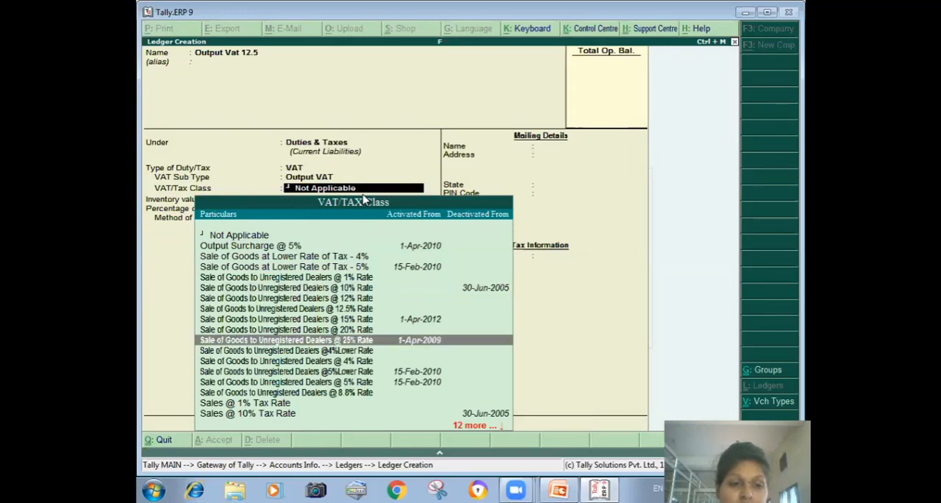
pyautogui.press('Down')
pyautogui.press('Down')
pyautogui.press('Down')
pyautogui.press('Down')
pyautogui.press('Down')
pyautogui.press('Down')
pyautogui.press('Down')
pyautogui.press('Down')
pyautogui.press('Down')
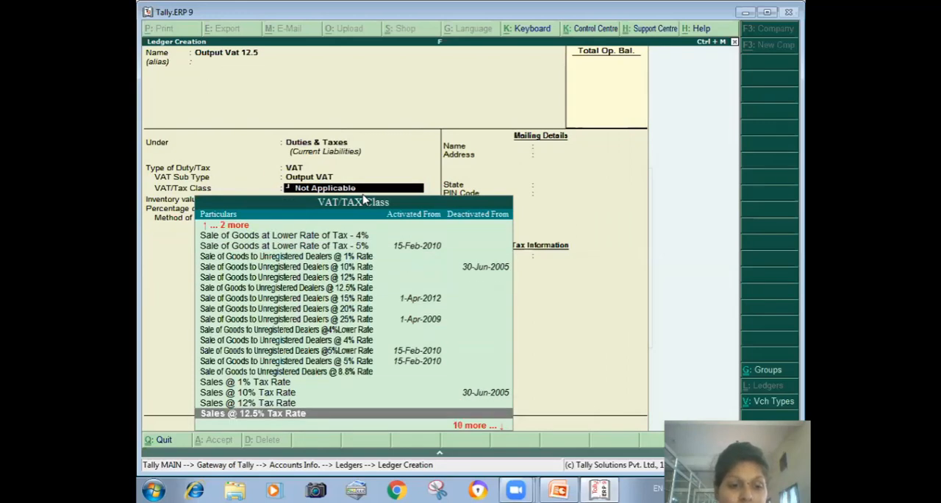
pyautogui.press('Down')
pyautogui.press('Up')
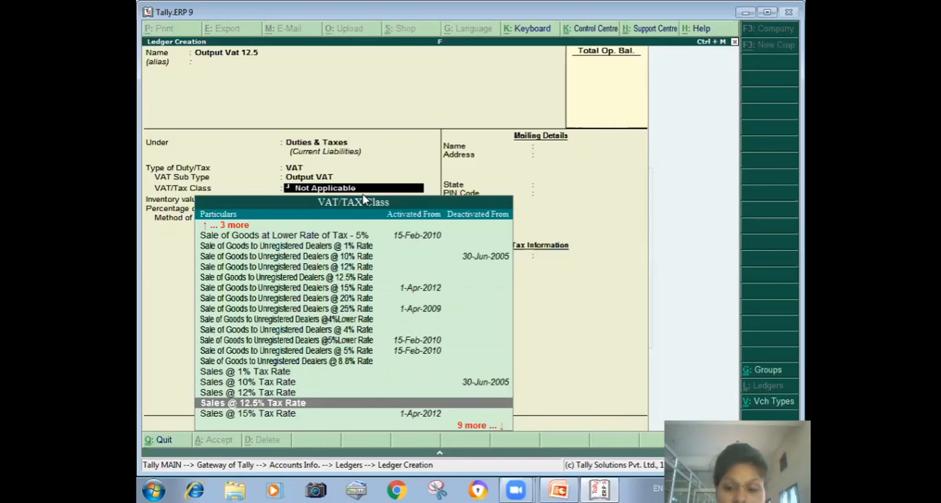
pyautogui.press('Return')
# - Set Normal Rounding with a rounding limit of 1 for the Output Vat 12.5 ledger and save it
pyautogui.press('Down')
pyautogui.press('Down')
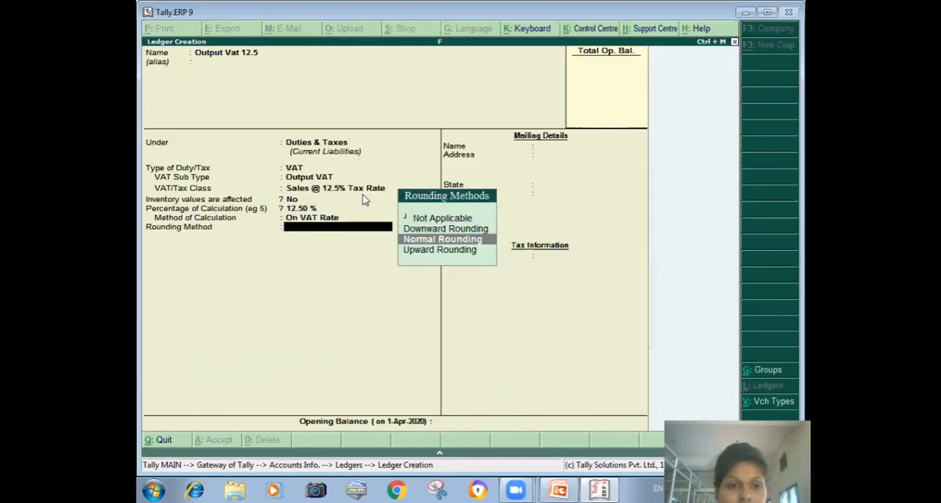
pyautogui.press('Return')
pyautogui.write('1')
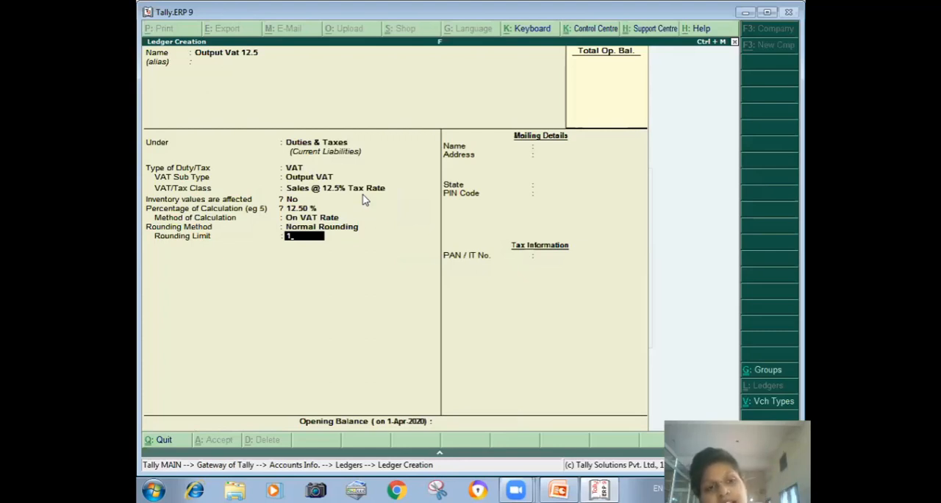
pyautogui.hotkey('ctrl', 'a')
# - Create a ledger named Sbi under the Bank Accounts group and save it
pyautogui.write('Sb')
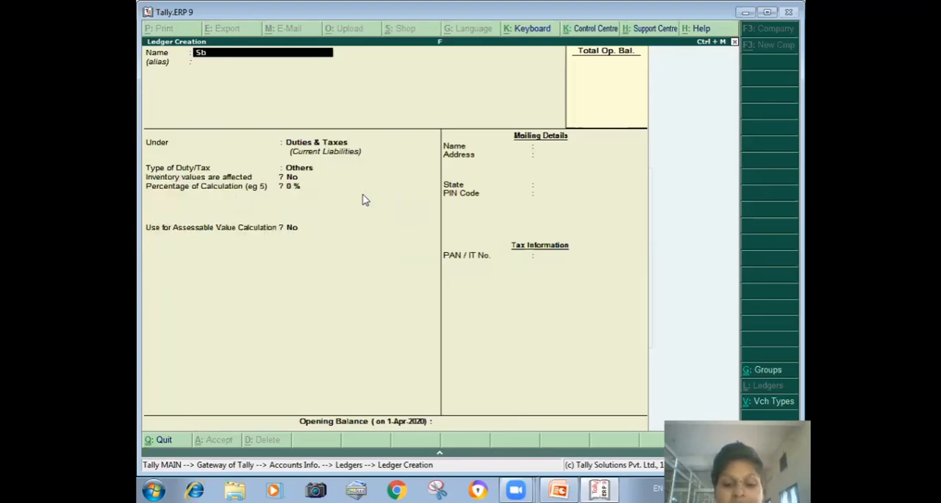
pyautogui.write('i')
pyautogui.press('Return')
pyautogui.press('Return')
pyautogui.press('Return')
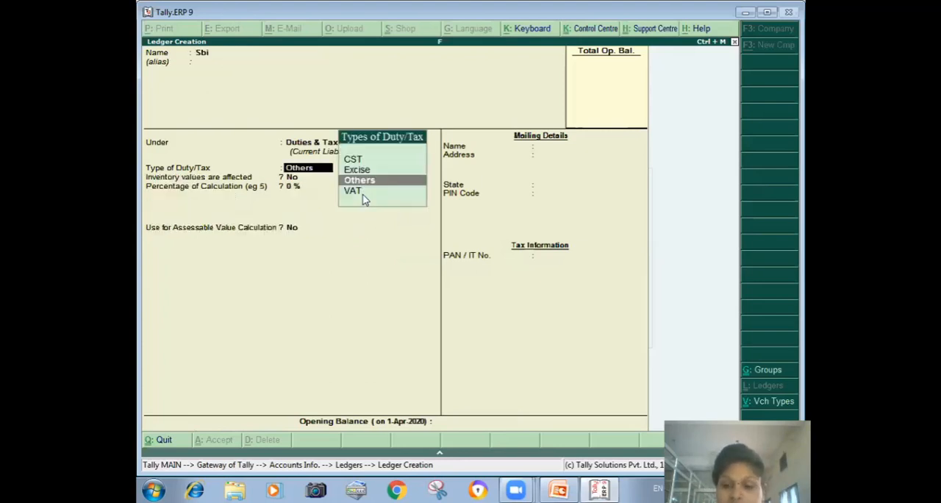
pyautogui.press('BackSpace')
pyautogui.write('B')
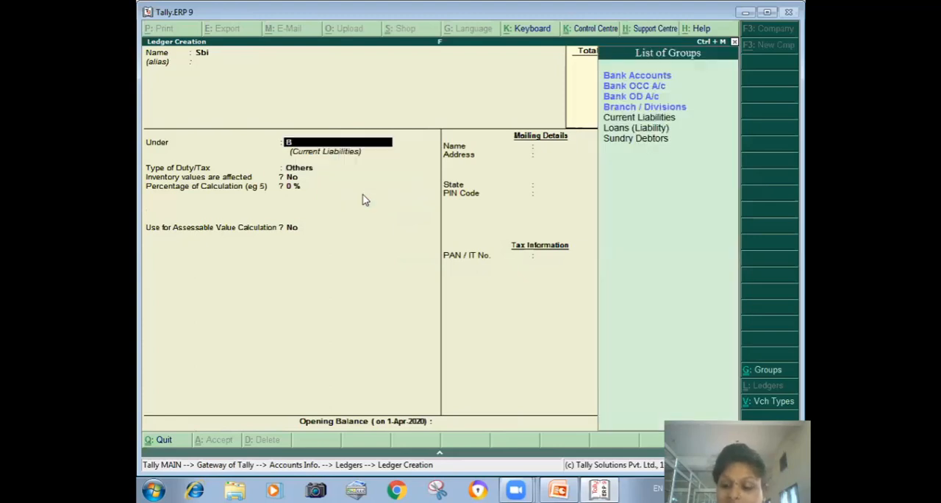
pyautogui.press('Return')
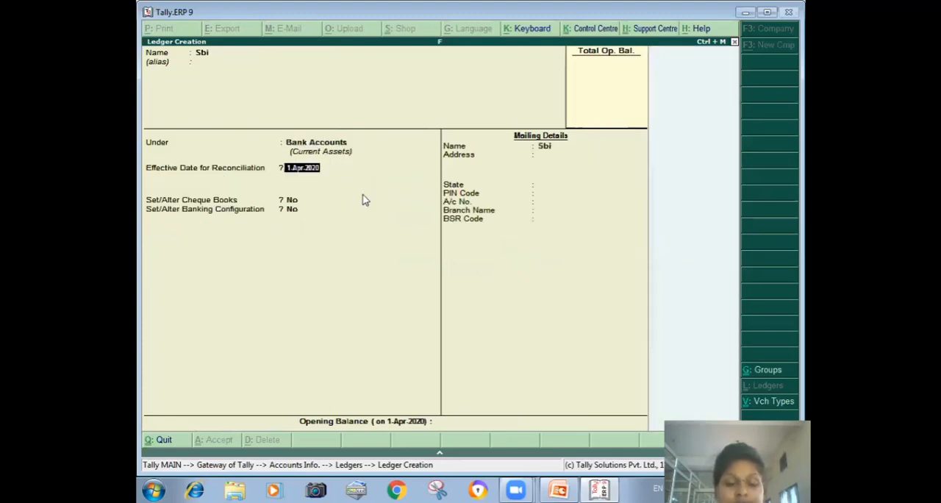
pyautogui.hotkey('ctrl', 'a')
# - Start a new ledger named Packing Charge under the Indirect Expenses group
pyautogui.write('Packing Char')
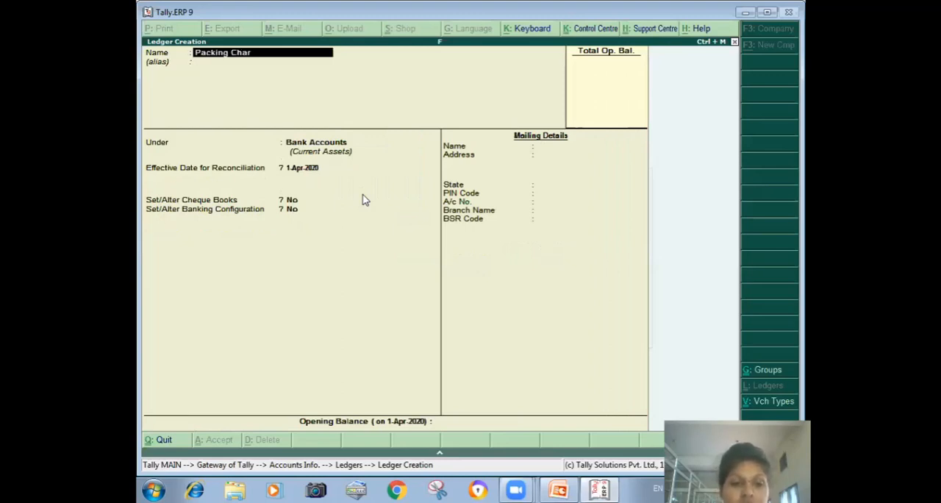
pyautogui.write('ge')
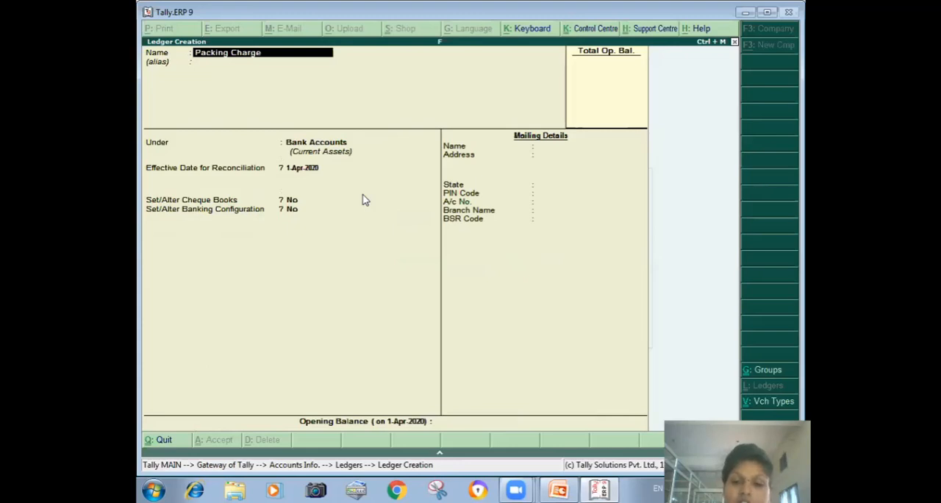
pyautogui.press('Return')
pyautogui.write('i')
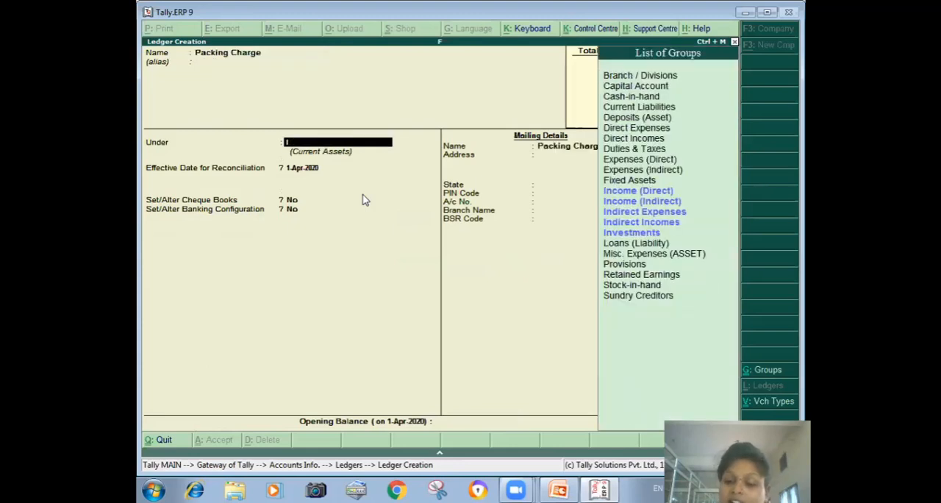
pyautogui.press('Down')
pyautogui.press('Down')
pyautogui.press('Down')
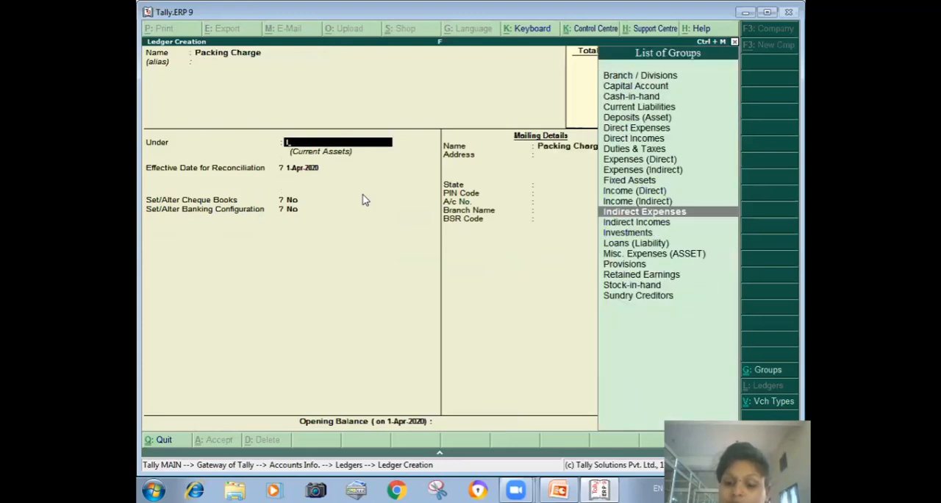
pyautogui.press('Return')
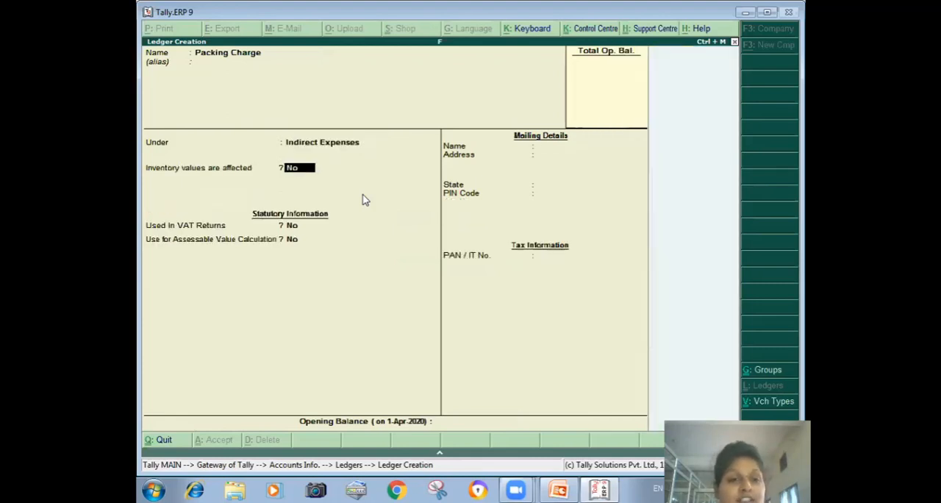
# - Mark the Packing Charge ledger as used in VAT returns and go through its VAT/Tax class options
pyautogui.press('Return')
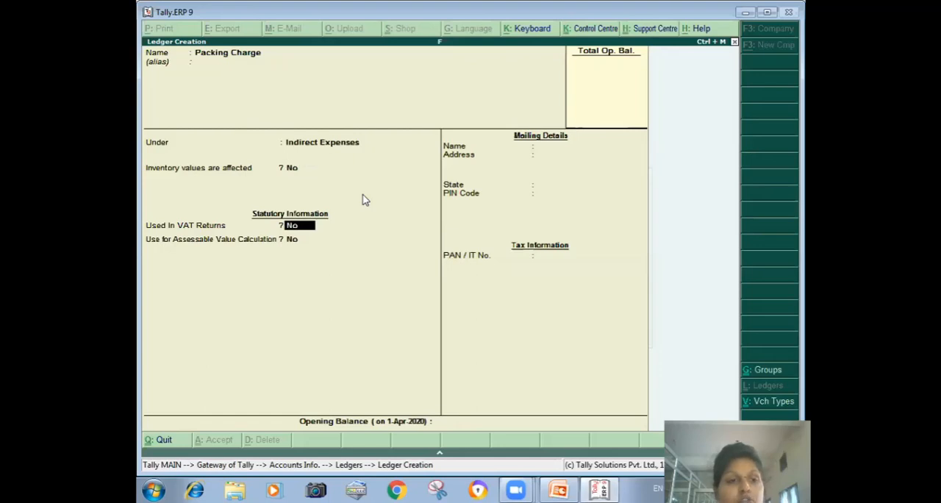
pyautogui.write('y')
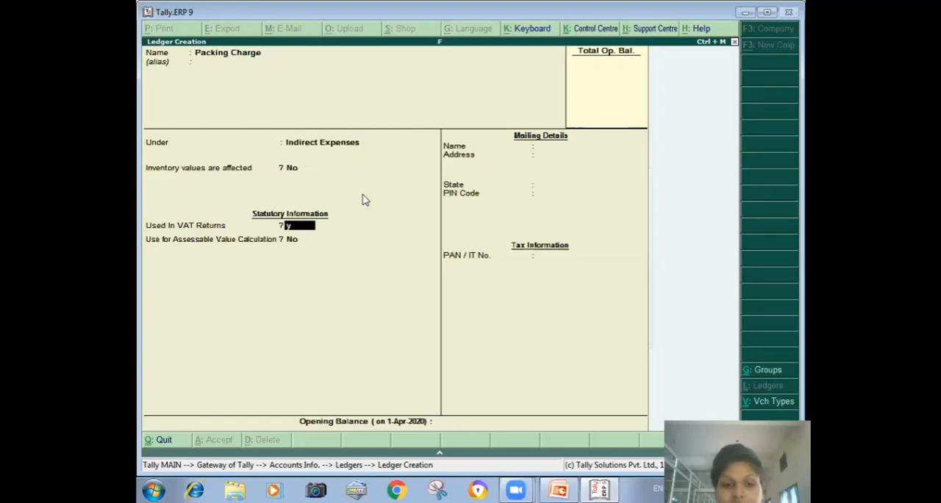
pyautogui.press('Return')
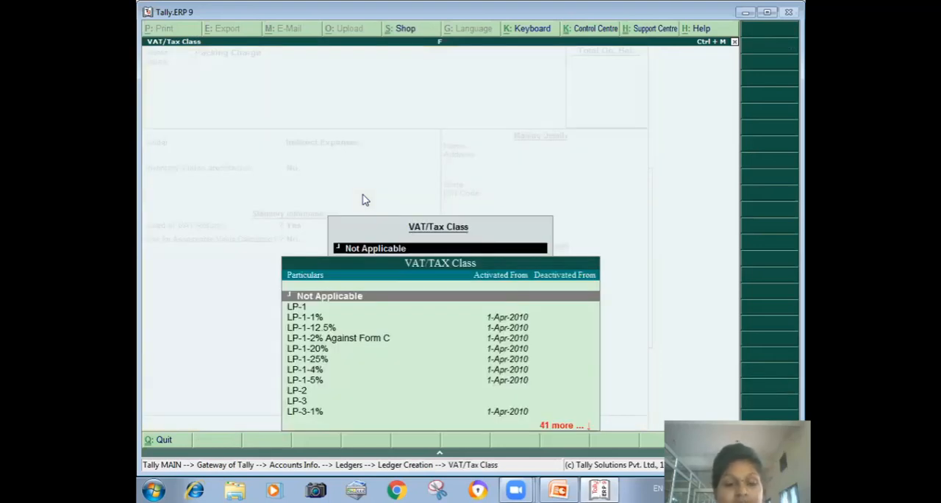
pyautogui.press('Down')
pyautogui.press('Down')
pyautogui.press('Down')
pyautogui.press('Down')
pyautogui.press('Down')
pyautogui.press('Down')
pyautogui.press('Down')
pyautogui.press('Down')
pyautogui.press('Down')
pyautogui.press('Down')
pyautogui.press('Down')
pyautogui.press('Down')
pyautogui.press('Down')
pyautogui.press('Down')
pyautogui.press('Down')
pyautogui.press('Down')
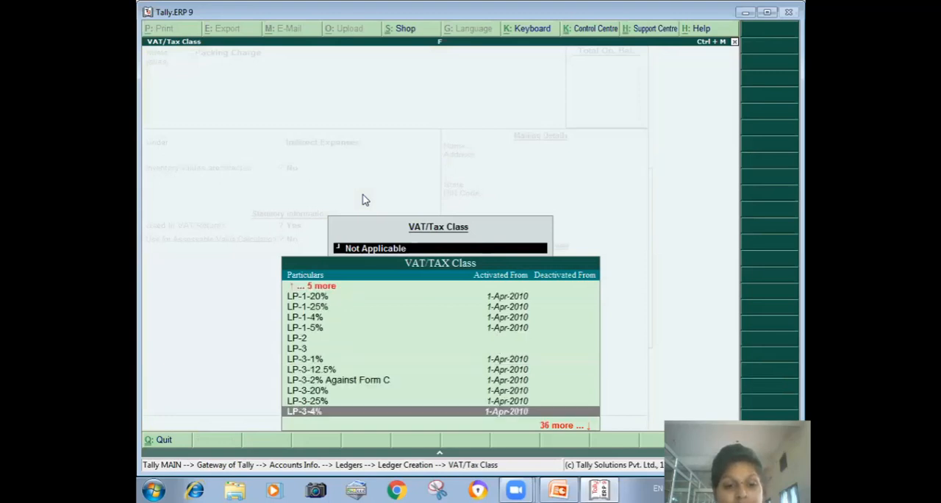
pyautogui.press('Down')
pyautogui.press('Down')
pyautogui.press('Down')
pyautogui.press('Down')
pyautogui.press('Down')
pyautogui.press('Down')
pyautogui.press('Down')
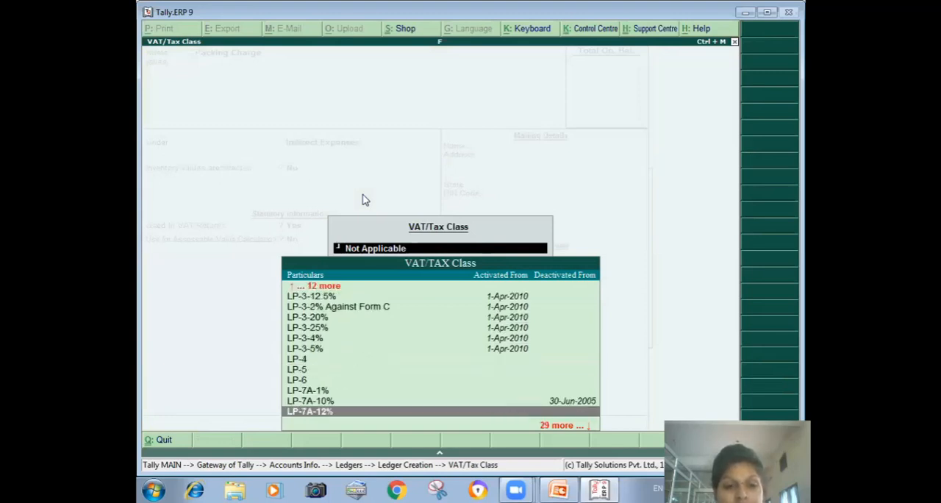
pyautogui.press('Down')
pyautogui.press('Down')
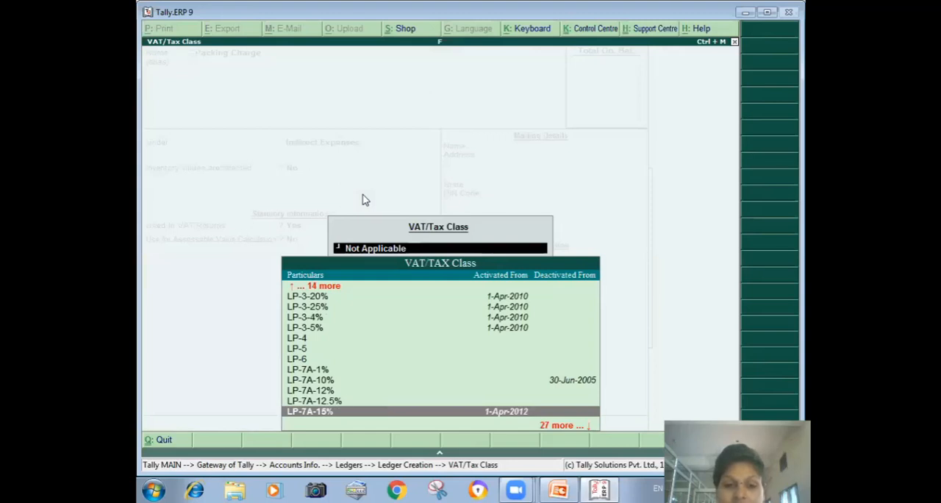
pyautogui.press('Up')
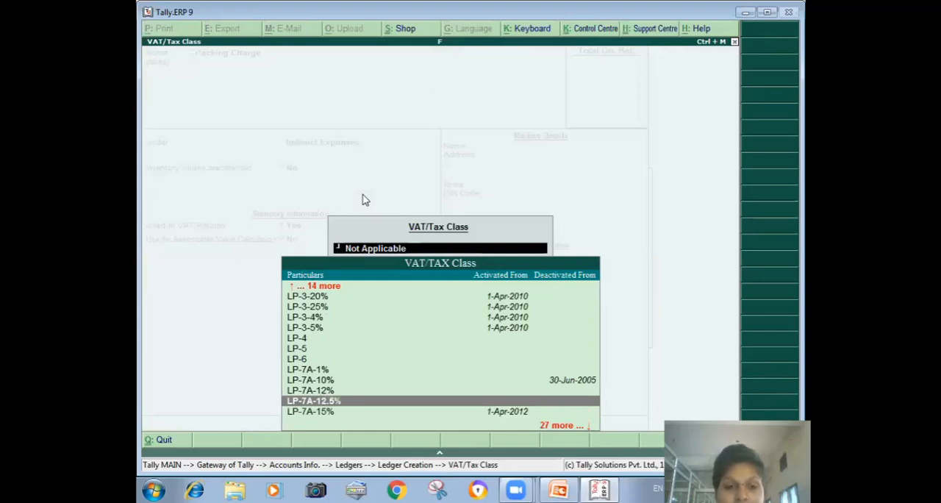
pyautogui.press('Down')
pyautogui.press('Down')
pyautogui.press('Down')
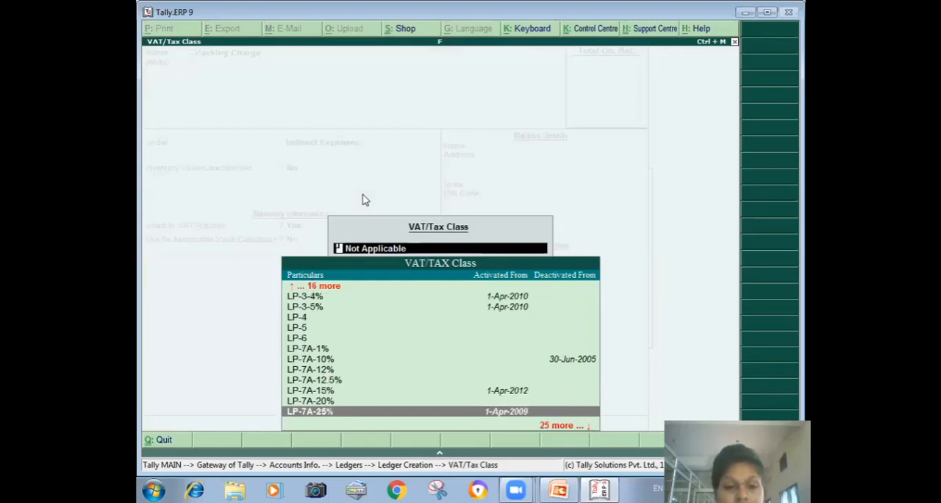
pyautogui.press('Down')
pyautogui.press('Escape')
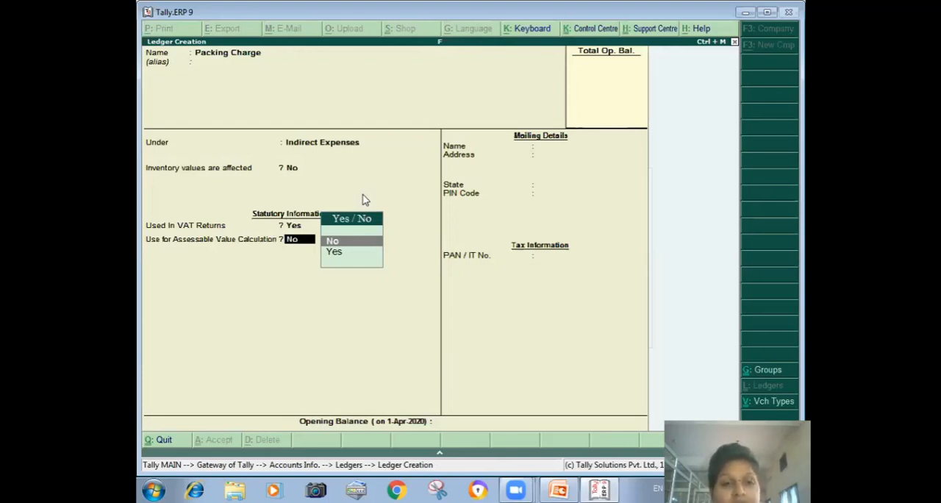
# - Save the Packing Charge ledger and leave ledger creation, returning to the Gateway of Tally
pyautogui.press('Escape')
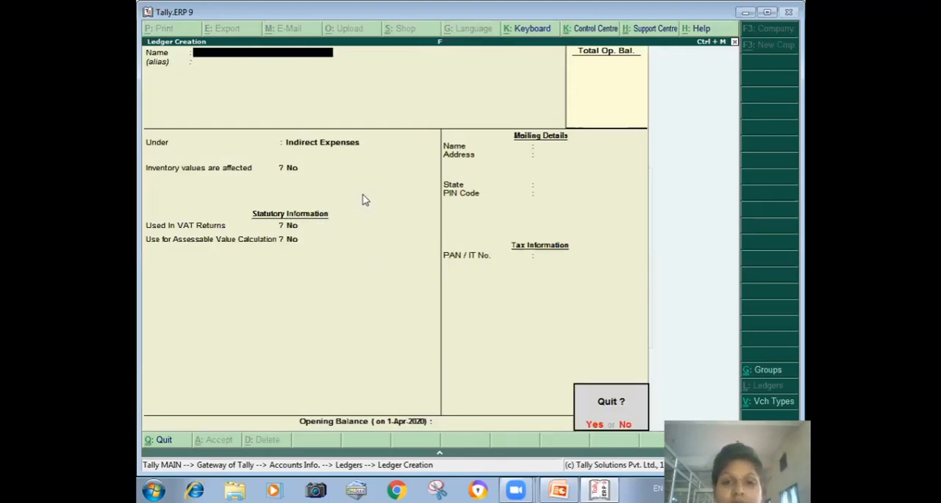
pyautogui.press('Return')
pyautogui.press('Escape')
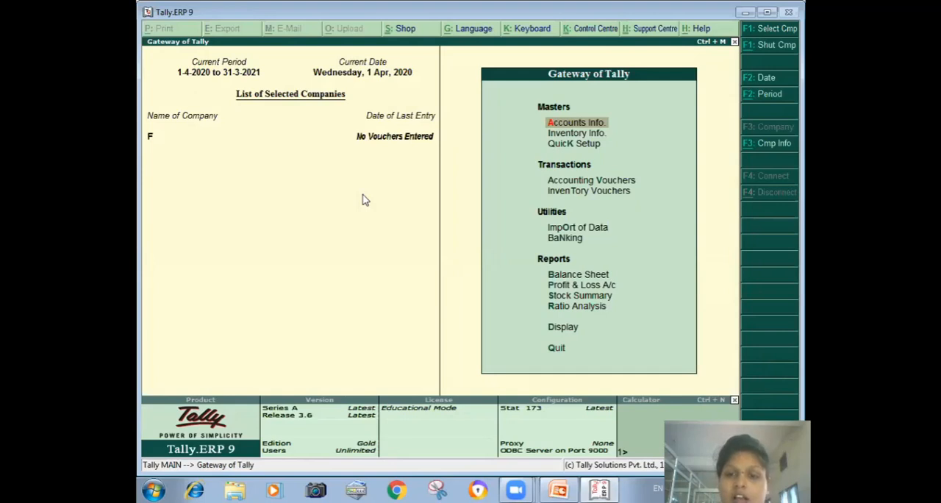
pyautogui.press('Down')
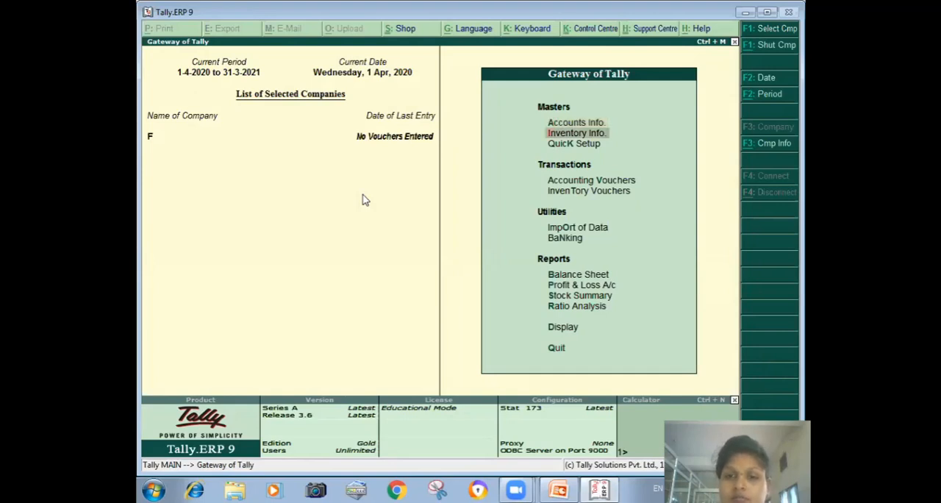
pyautogui.press('Return')
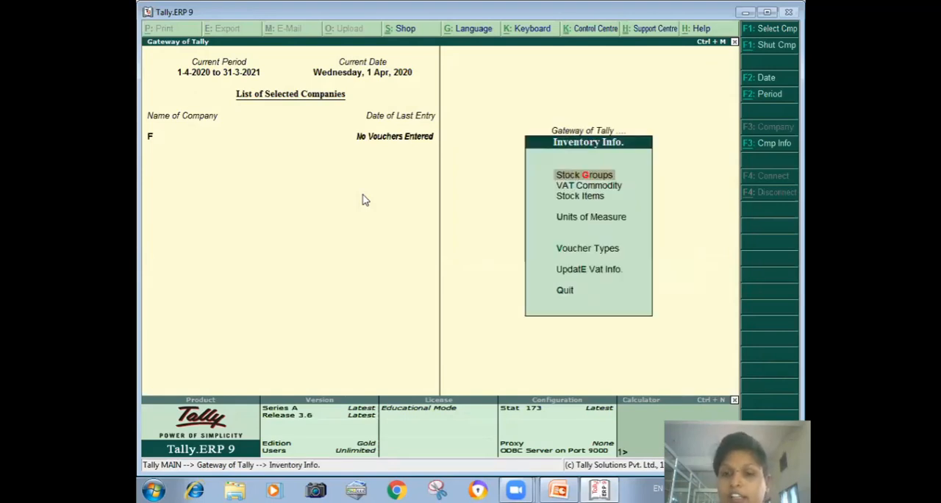
pyautogui.press('Down')
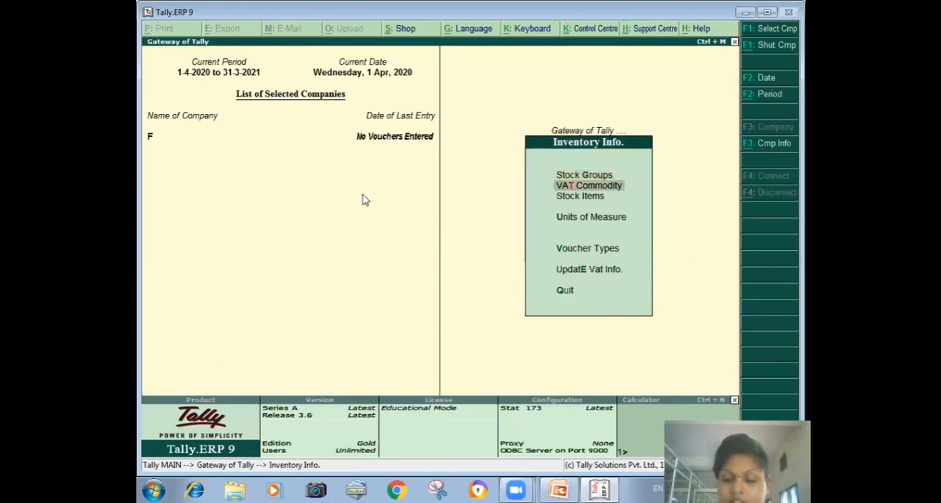
pyautogui.press('Return')
pyautogui.press('Return')
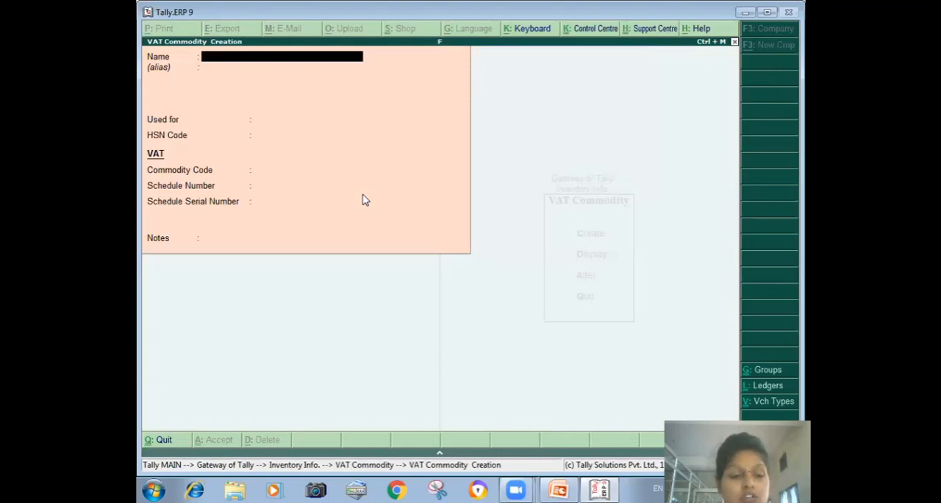
pyautogui.press('Escape')
pyautogui.press('y')
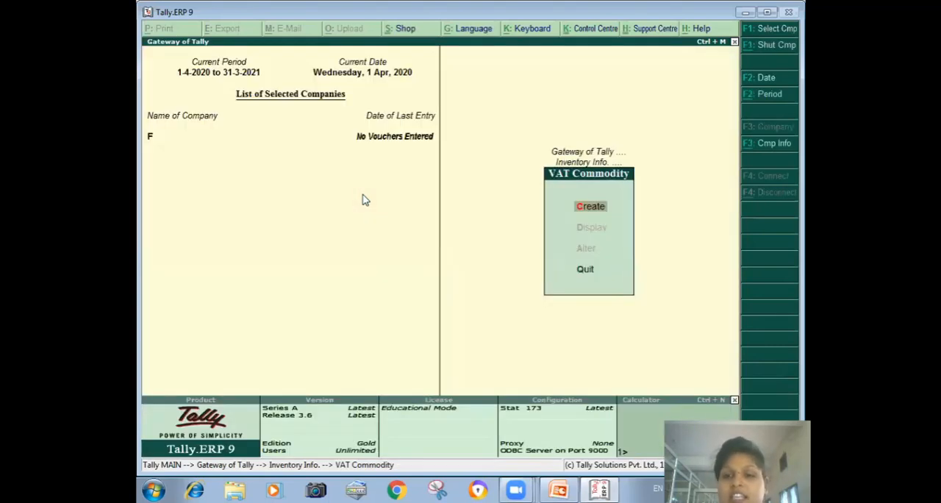
pyautogui.press('Escape')
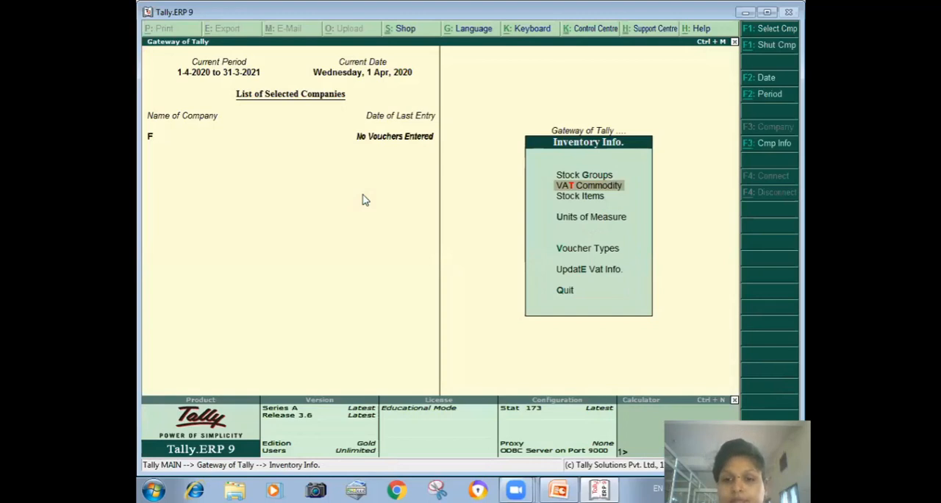
pyautogui.press('Return')
pyautogui.press('Return')
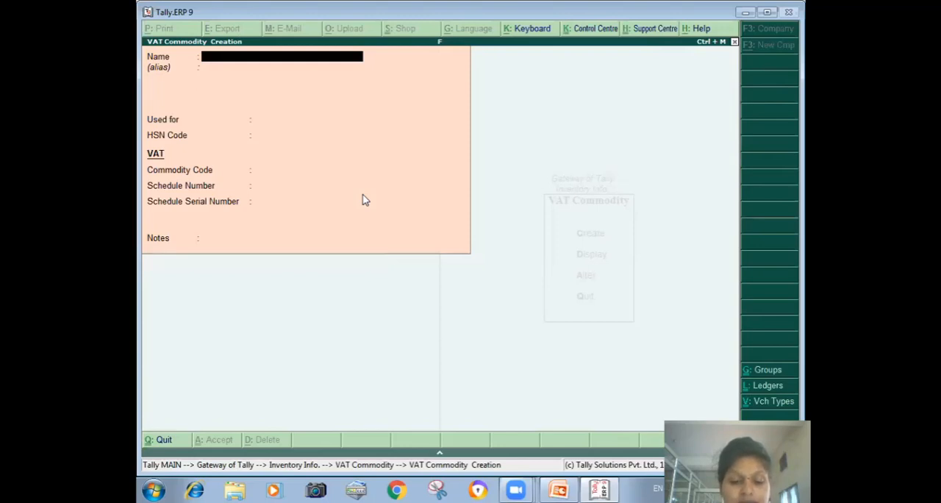
pyautogui.write('Jewellary')
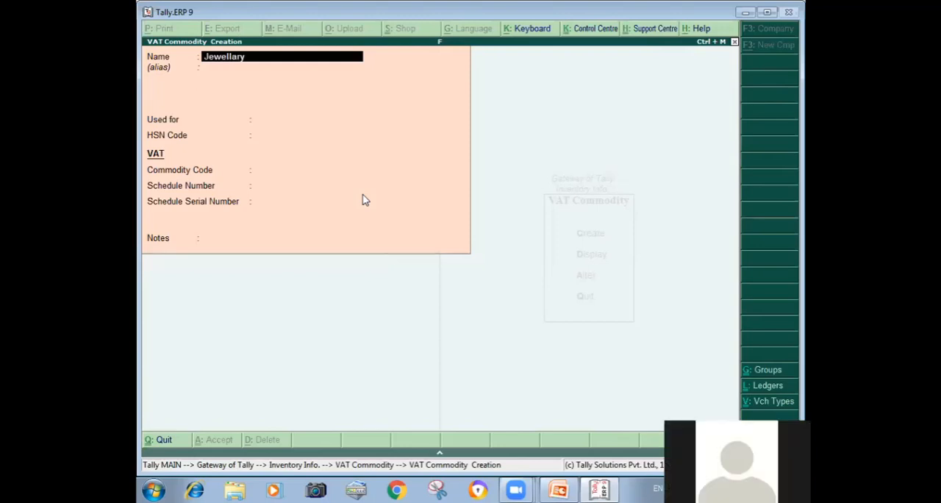
pyautogui.press('Escape')
pyautogui.press('Escape')
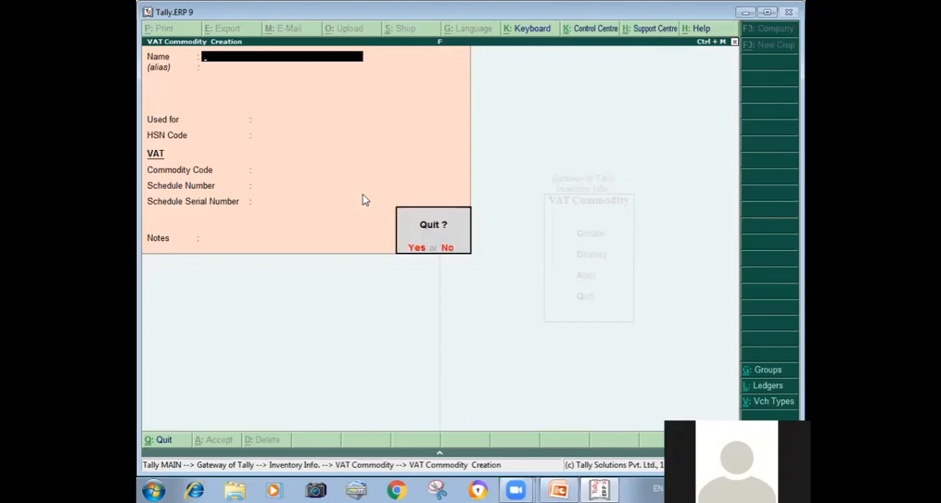
pyautogui.press('y')
pyautogui.press('Escape')
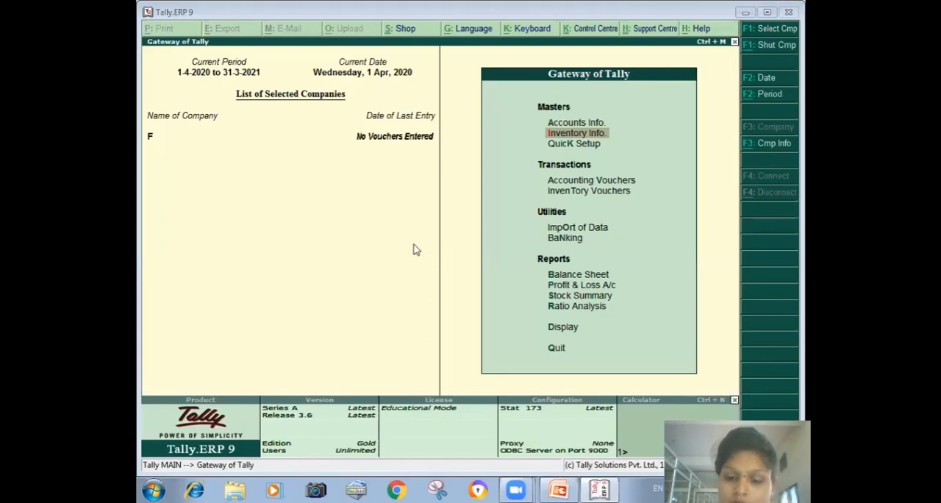
# - Start a new VAT commodity named Jewellary in the inventory masters
pyautogui.press('Return')
pyautogui.press('Down')
pyautogui.press('Return')
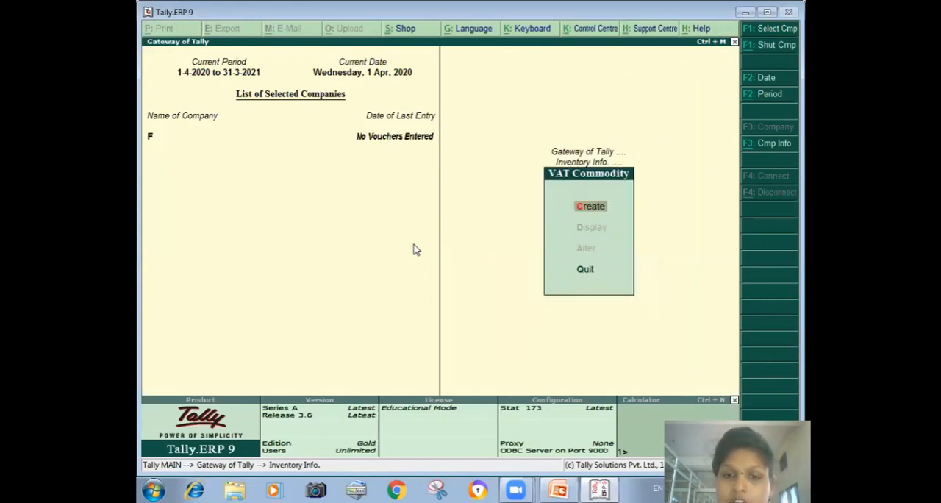
pyautogui.press('Return')
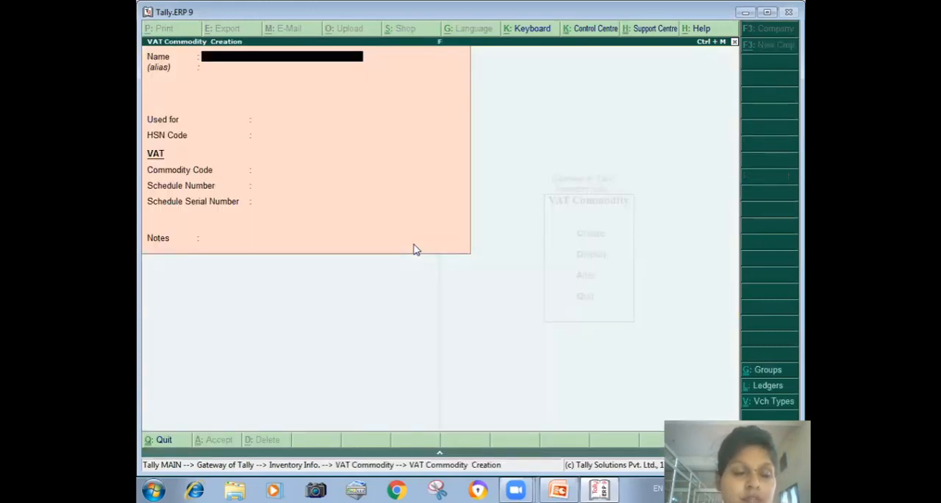
pyautogui.write('Je')
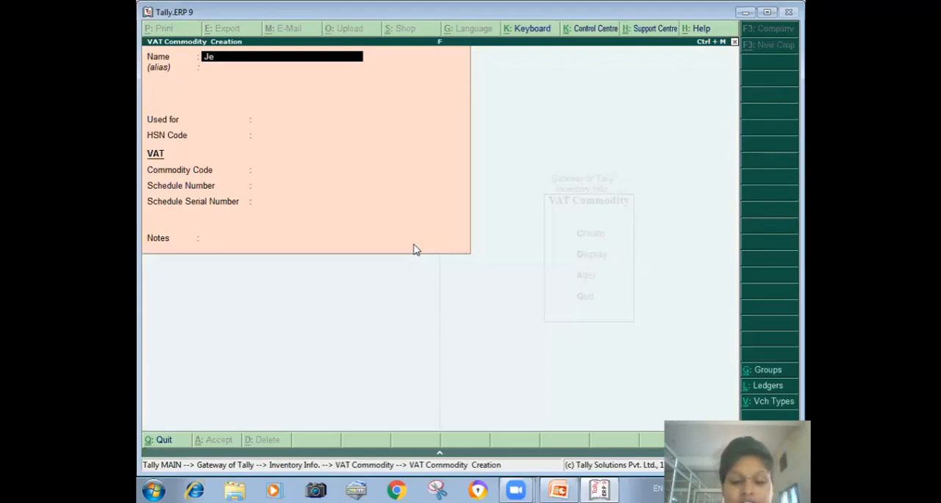
pyautogui.write('lle')
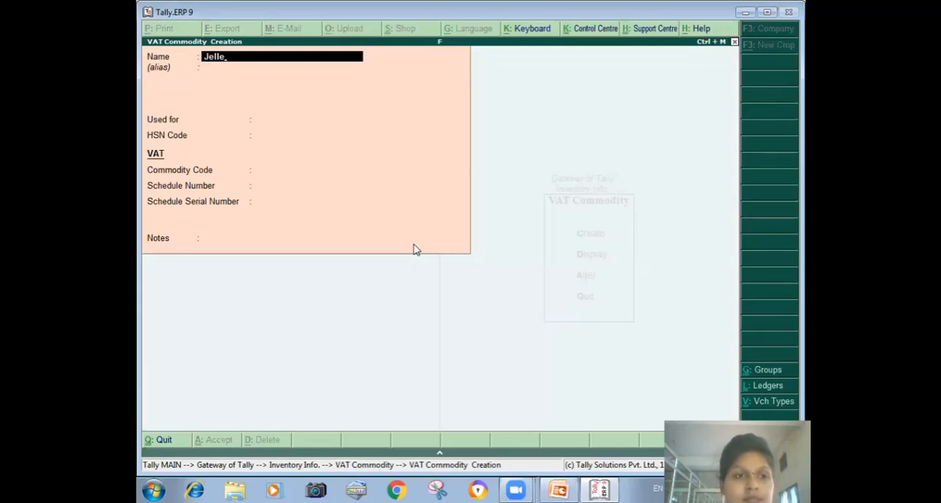
pyautogui.press('BackSpace')
pyautogui.press('BackSpace')
pyautogui.press('BackSpace')
pyautogui.write('we')
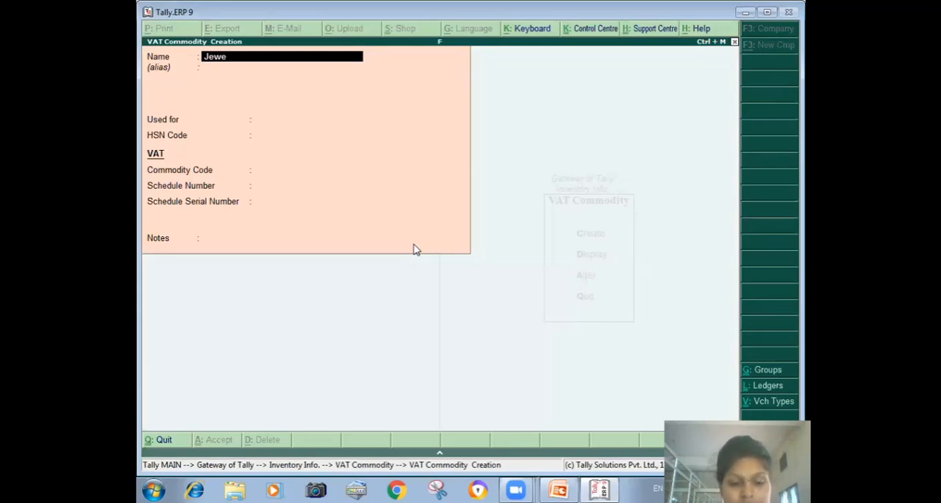
pyautogui.write('llary')
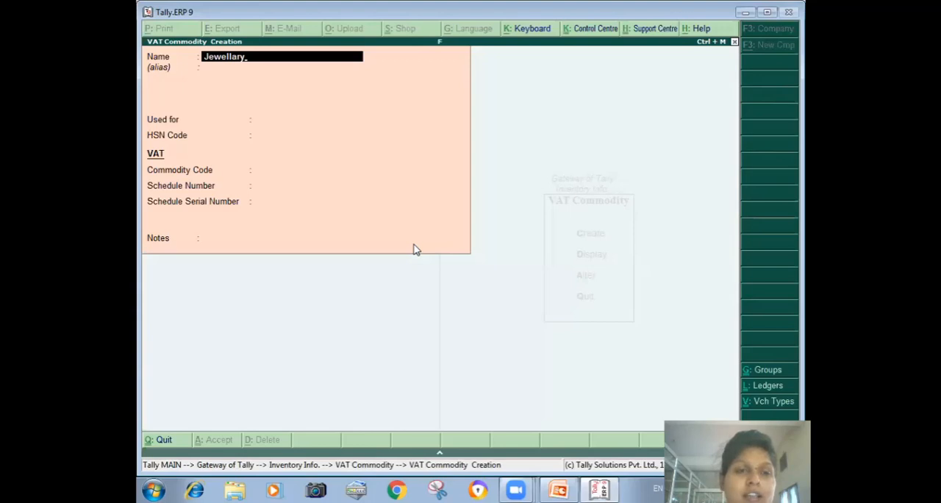
pyautogui.press('Return')
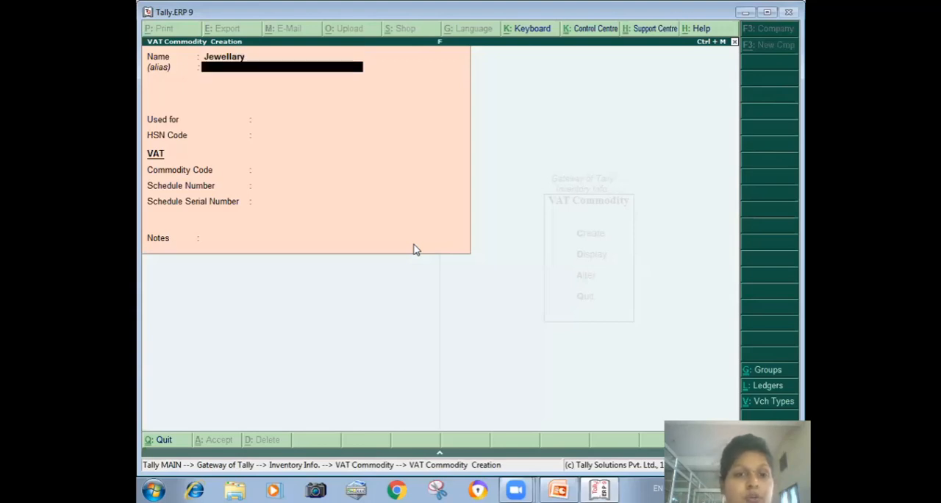
# - Set the Jewellary commodity to be used for VAT, save it and return to the Gateway of Tally
pyautogui.press('Return')
pyautogui.press('Down')
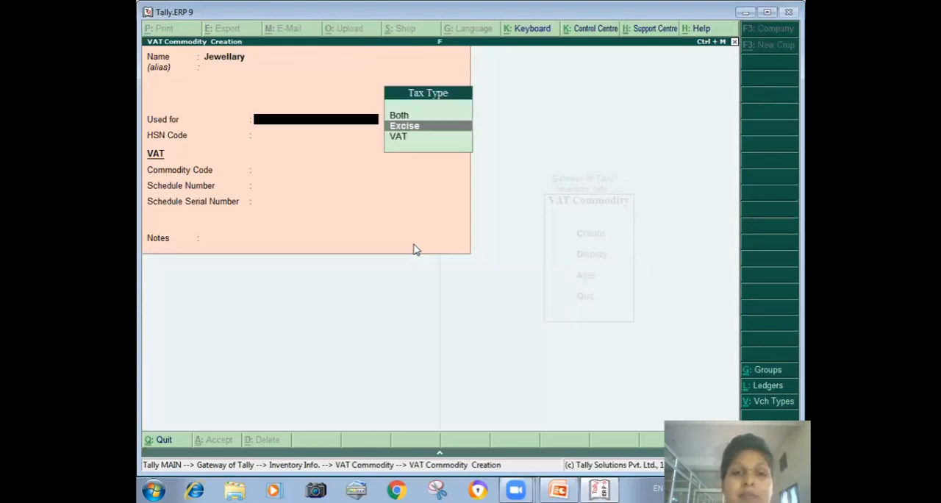
pyautogui.press('Down')
pyautogui.press('Return')
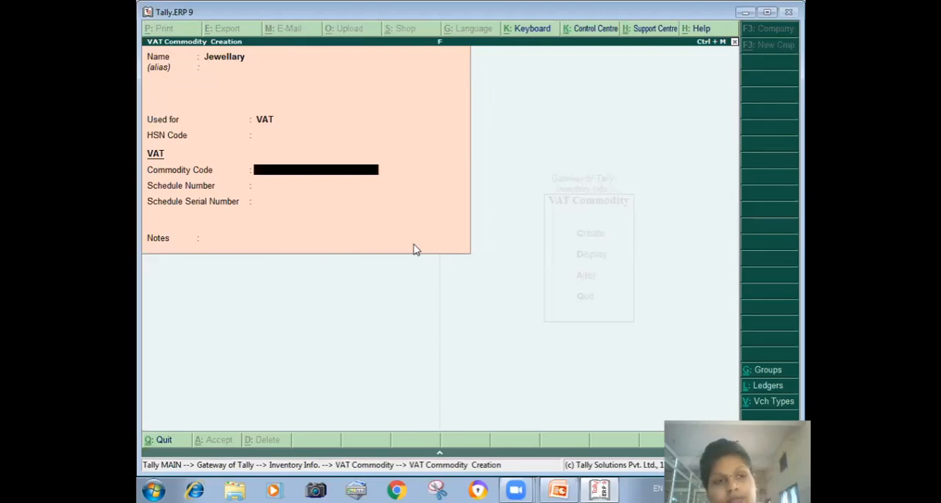
pyautogui.hotkey('ctrl', 'a')
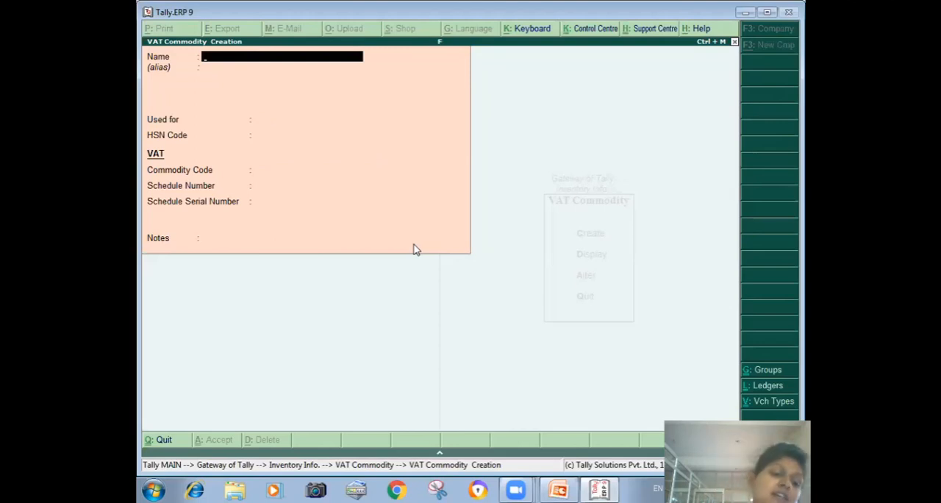
pyautogui.press('Escape')
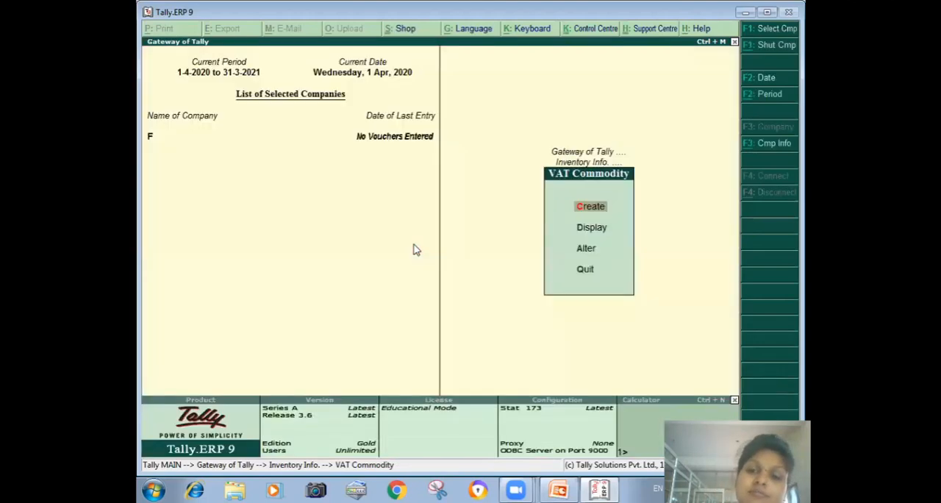
pyautogui.press('Escape')
pyautogui.press('Escape')
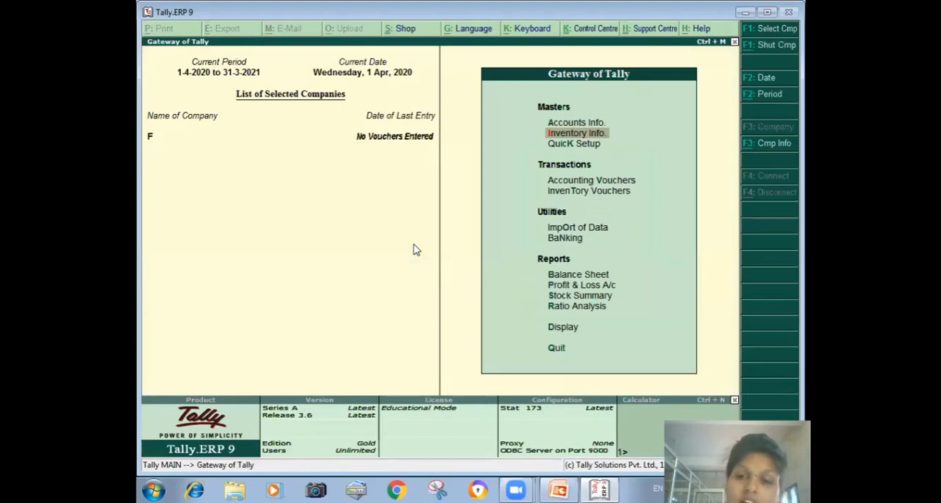
# - Start a new single stock item named Gold Jewellary under the Primary group
pyautogui.press('Return')
pyautogui.press('i')
pyautogui.press('Return')
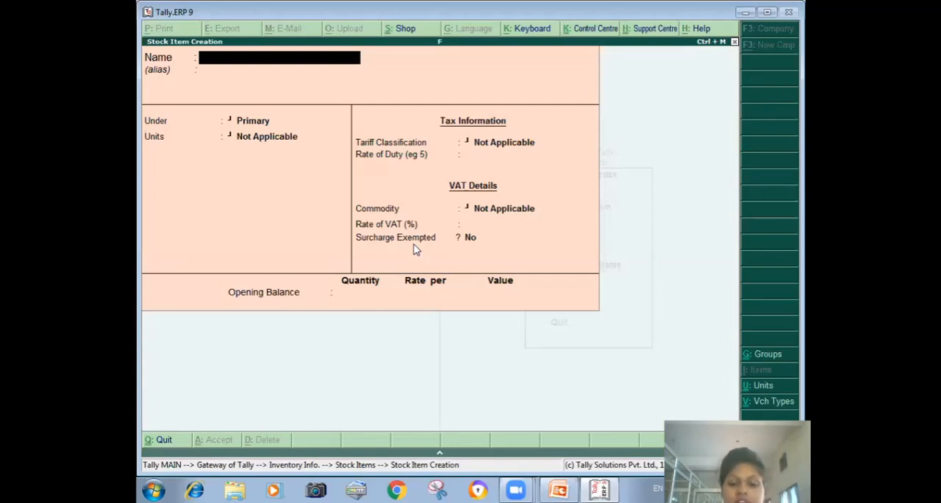
pyautogui.write('Gold')
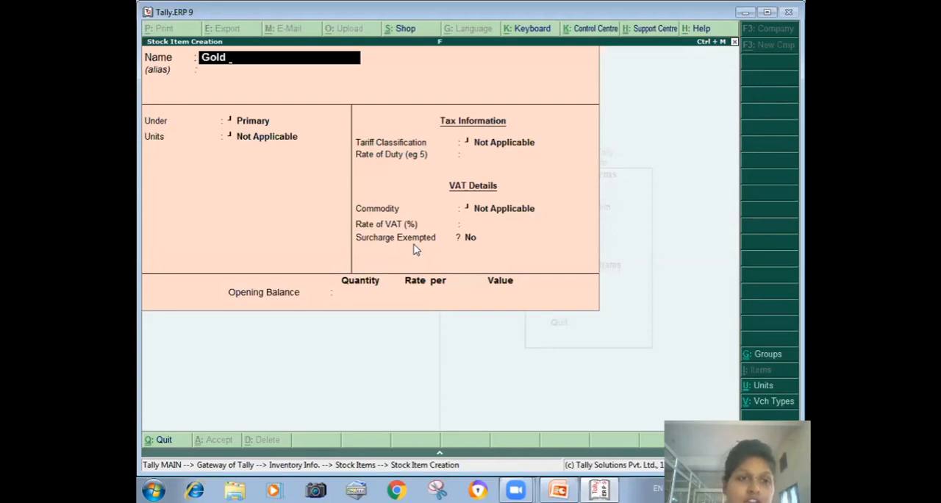
pyautogui.write(' Jew')
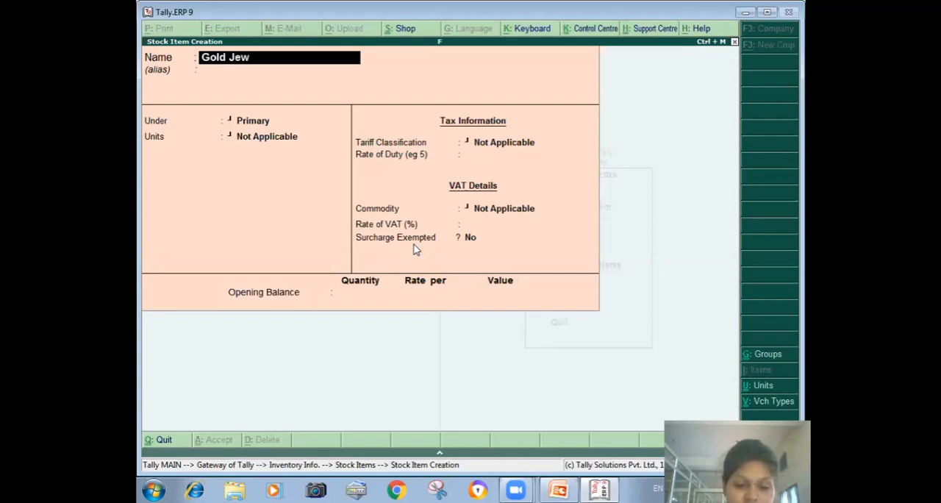
pyautogui.write('ellary')
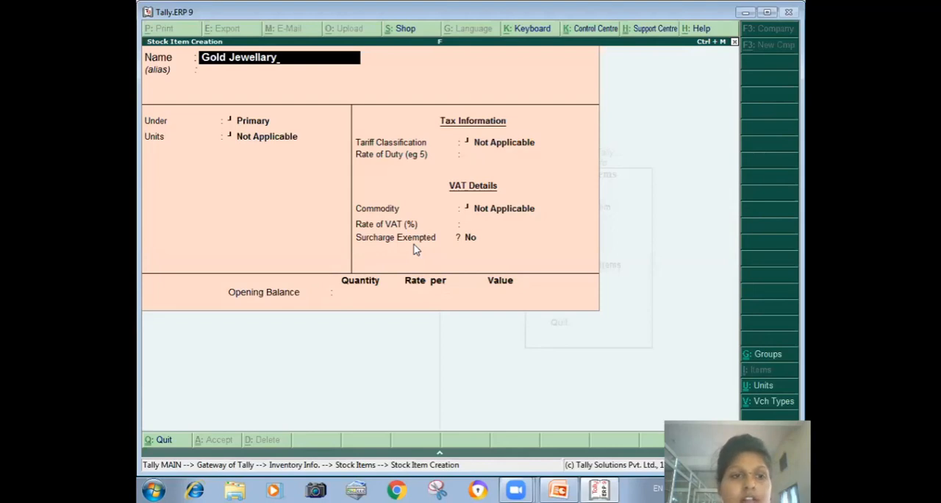
pyautogui.press('Return')
pyautogui.press('Return')
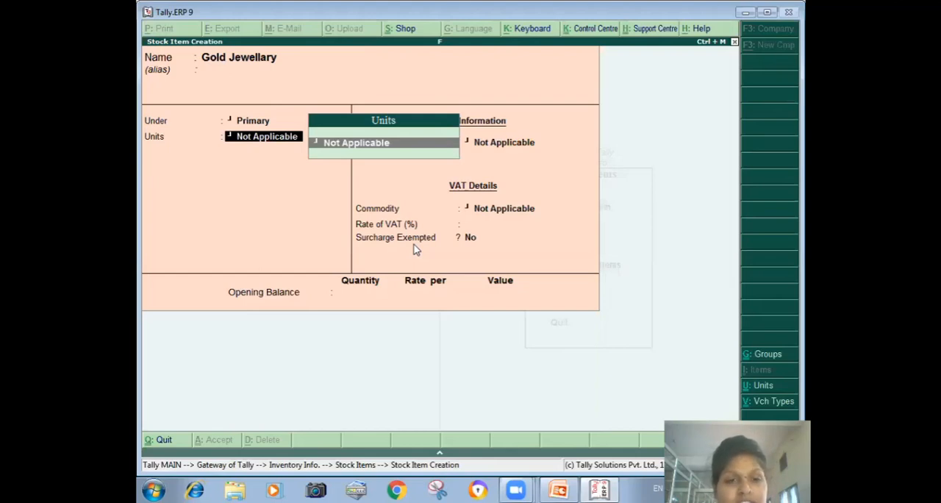
# - Create a simple unit with the symbol grm from within the stock item and assign it to Gold Jewellary
pyautogui.hotkey('alt', 'c')
pyautogui.write('grm')
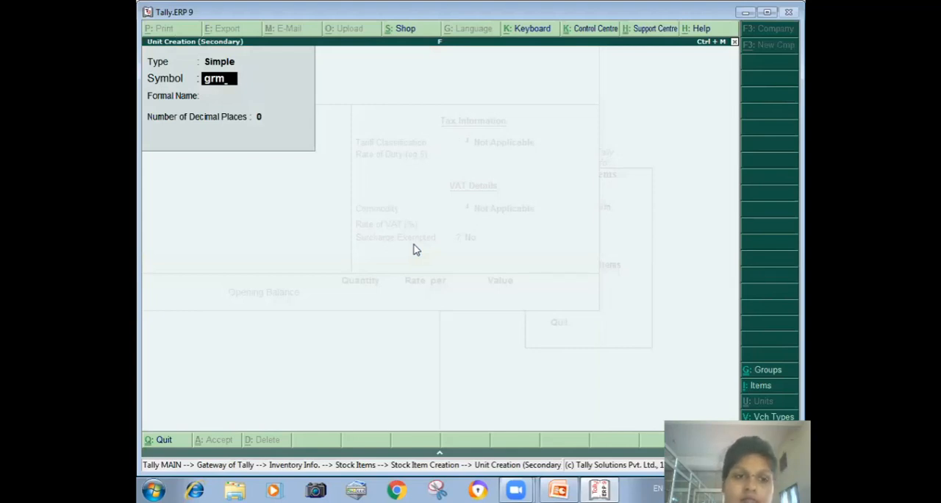
pyautogui.press('Return')
pyautogui.press('Return')
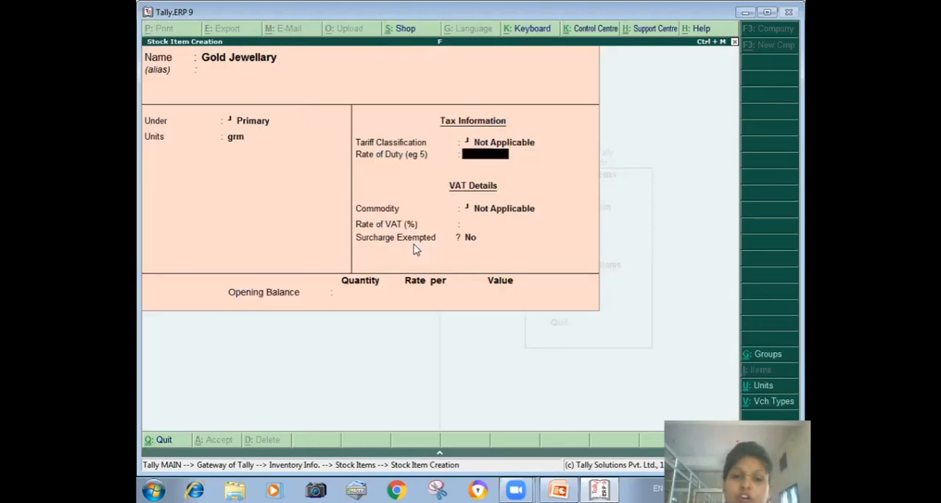
# - Assign the Jewellary VAT commodity to the Gold Jewellary item, save it and return to the Gateway of Tally
pyautogui.press('Return')
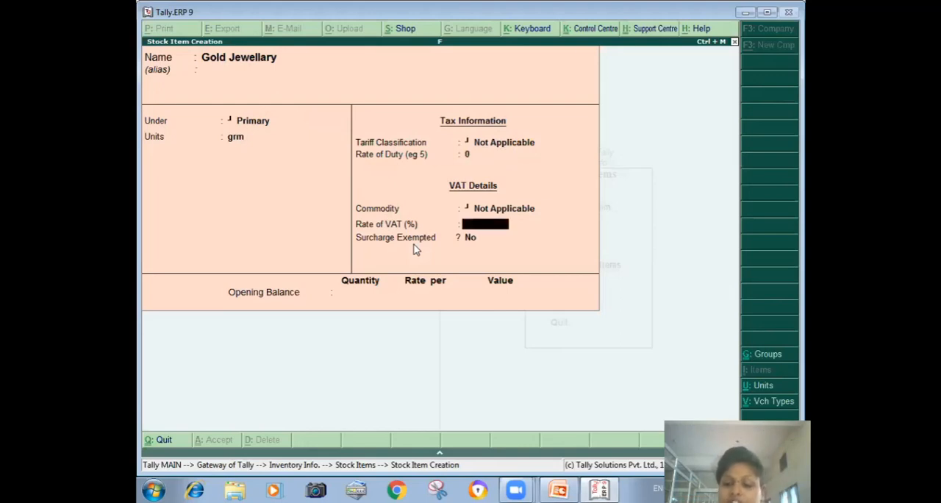
pyautogui.press('BackSpace')
pyautogui.press('Down')
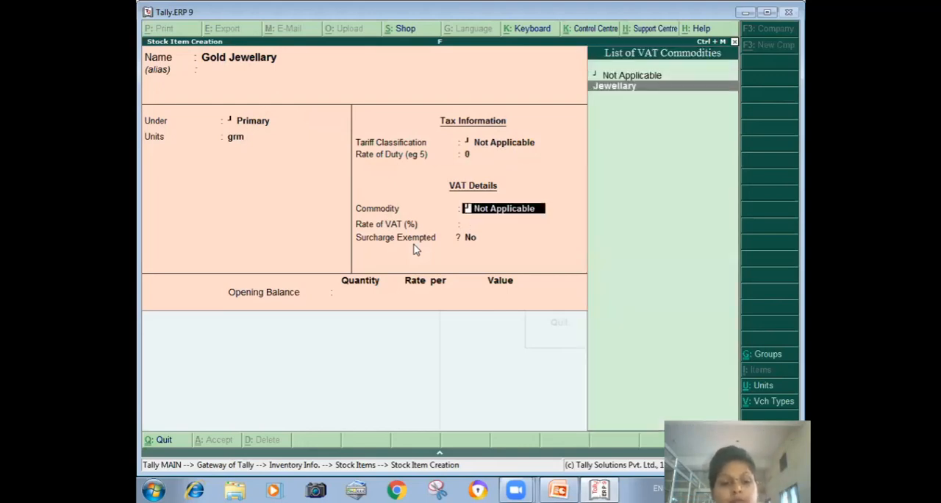
pyautogui.press('Return')
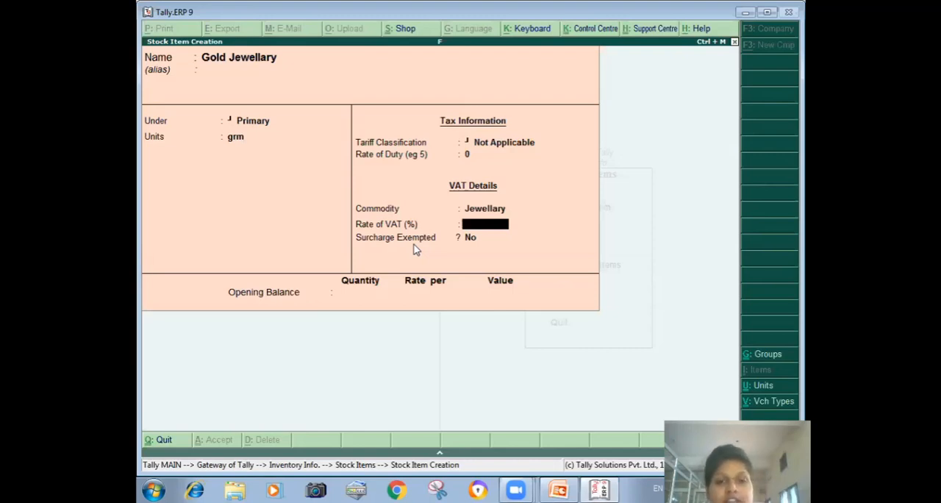
pyautogui.hotkey('ctrl', 'a')
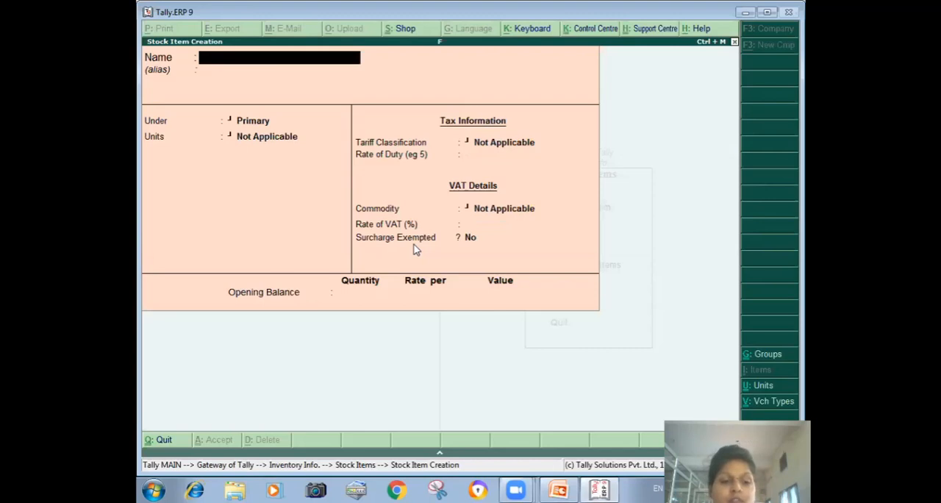
pyautogui.press('Escape')
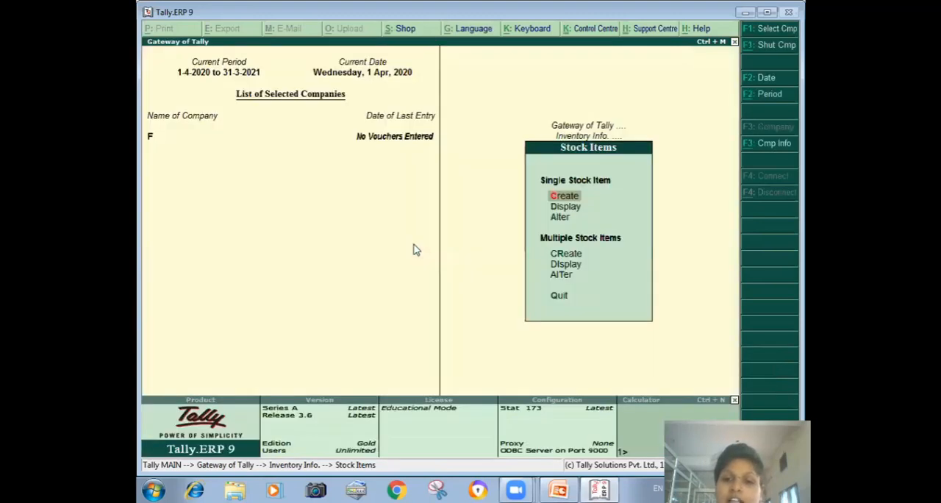
pyautogui.press('Escape')
pyautogui.press('Escape')
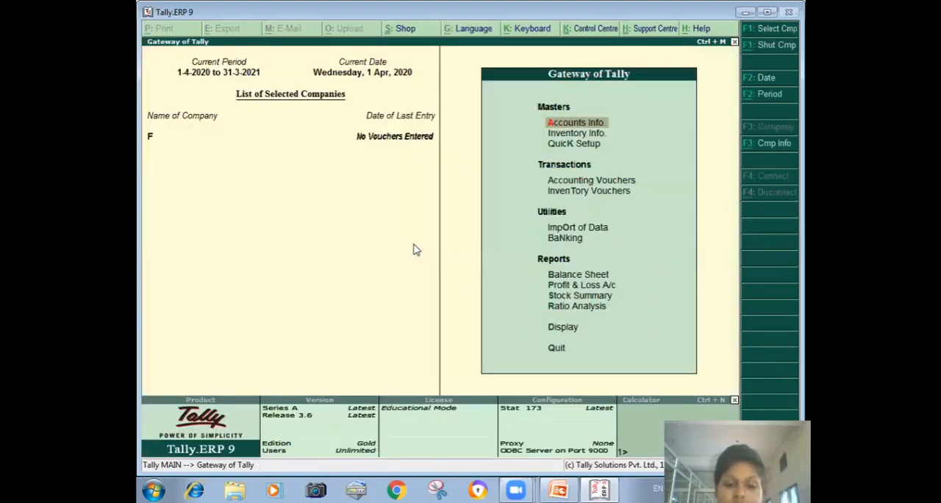
# - Start a purchase voucher with supplier invoice number 1 dated 1-Apr-2020
pyautogui.press('v')
pyautogui.press('F9')
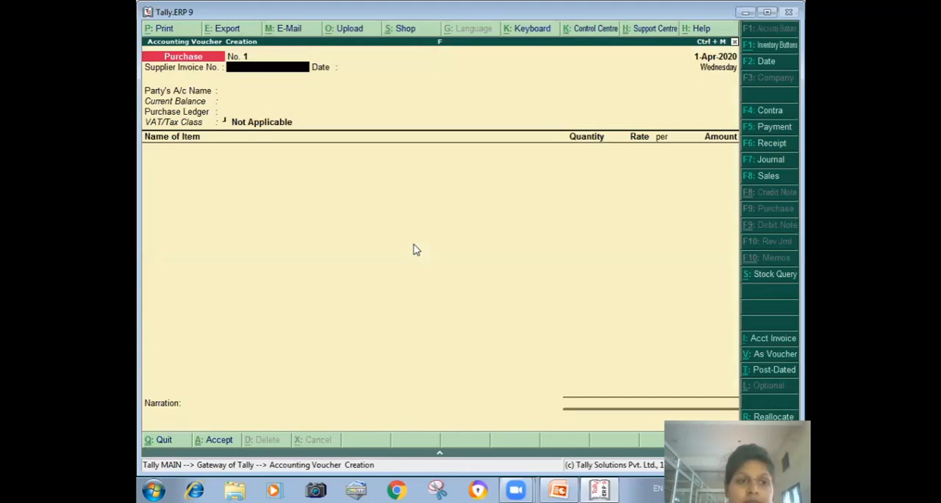
pyautogui.write('1')
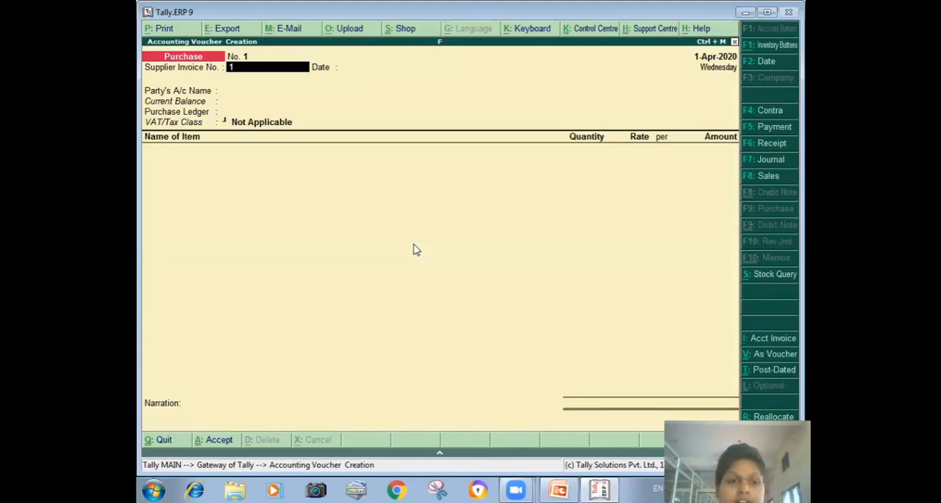
pyautogui.press('Return')
pyautogui.press('Return')
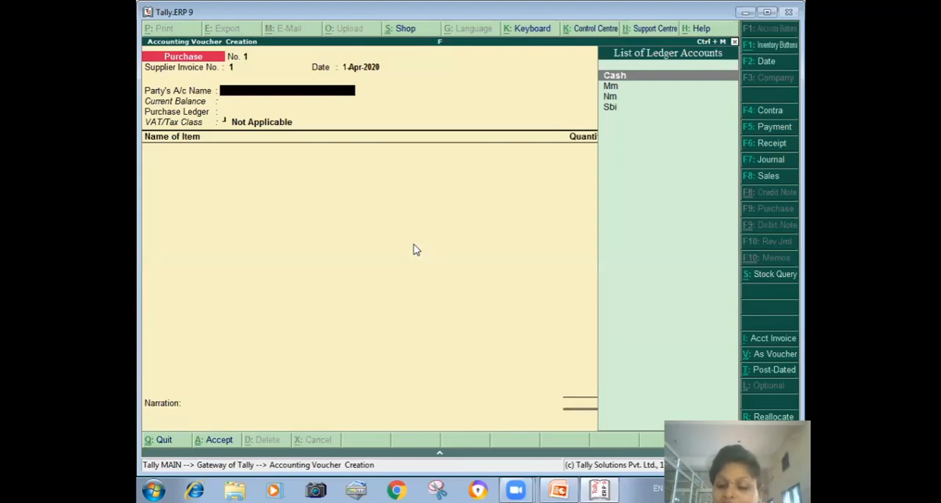
# - Choose Mm as the party, accept the supplier details, and select the Prc purchase ledger with VAT/Tax class LP-7A-1%
pyautogui.press('Down')
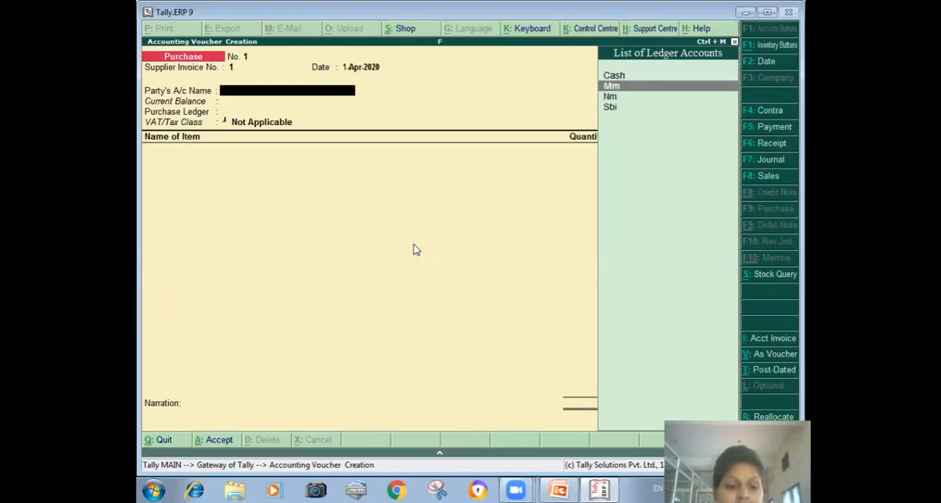
pyautogui.press('Return')
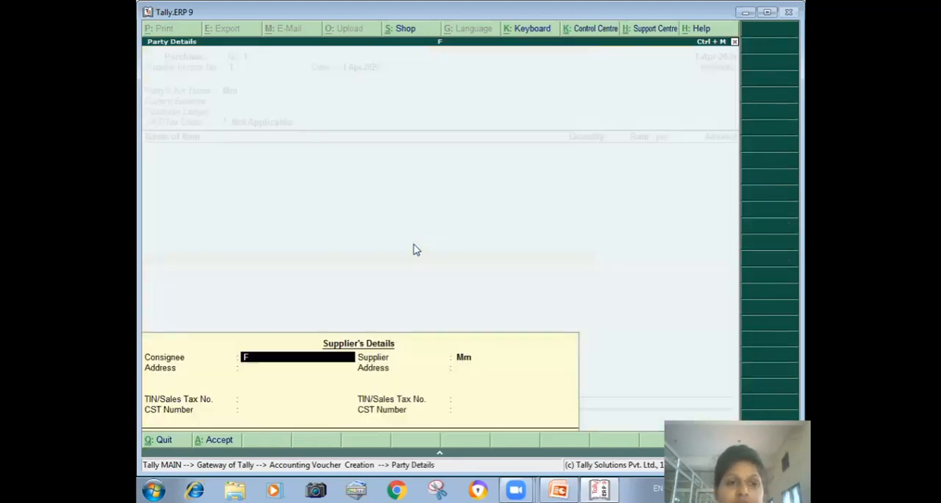
pyautogui.hotkey('ctrl', 'a')
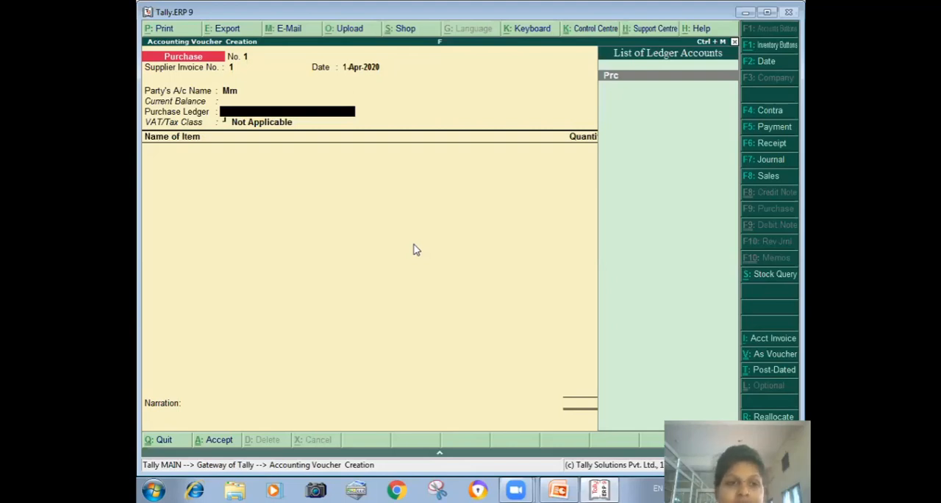
pyautogui.press('Return')
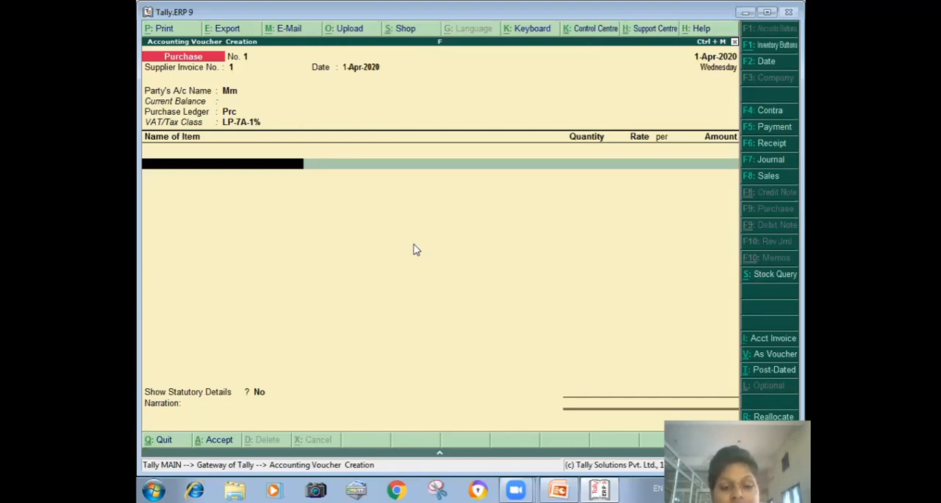
# - Enter 10 grm of Gold Jewellary at a rate of 9000 in the purchase voucher and finish the item list
pyautogui.write('G')
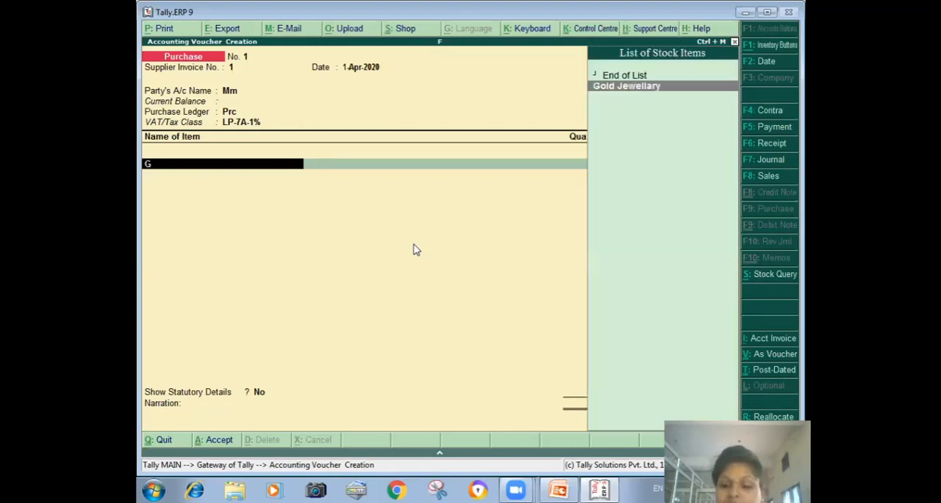
pyautogui.press('Return')
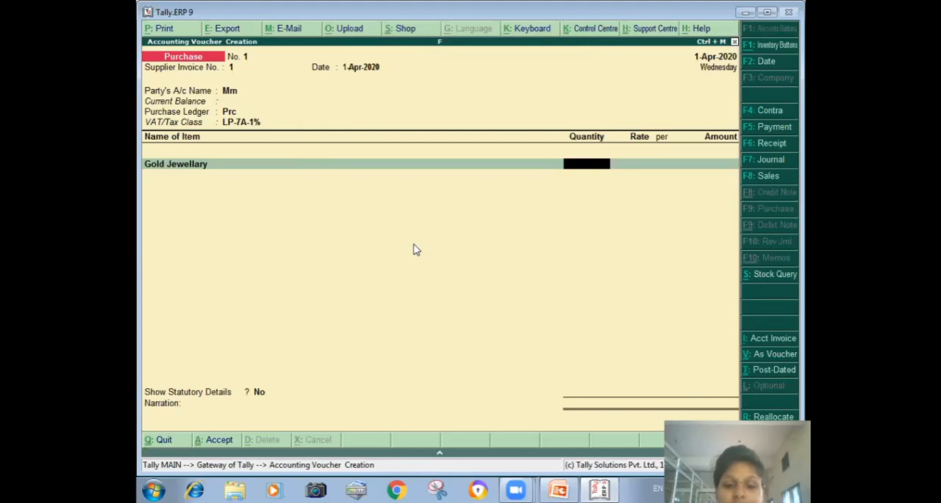
pyautogui.write('10')
pyautogui.press('Return')
pyautogui.write('9000')
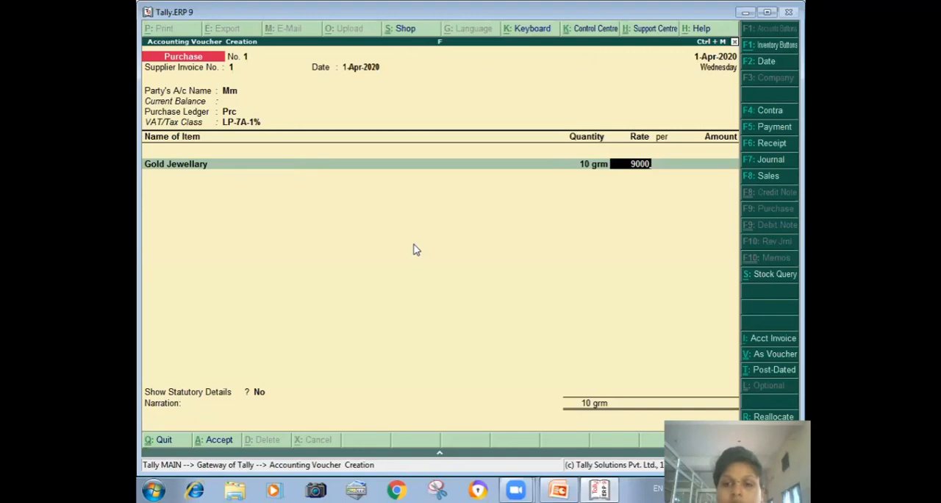
pyautogui.press('Return')
pyautogui.press('Return')
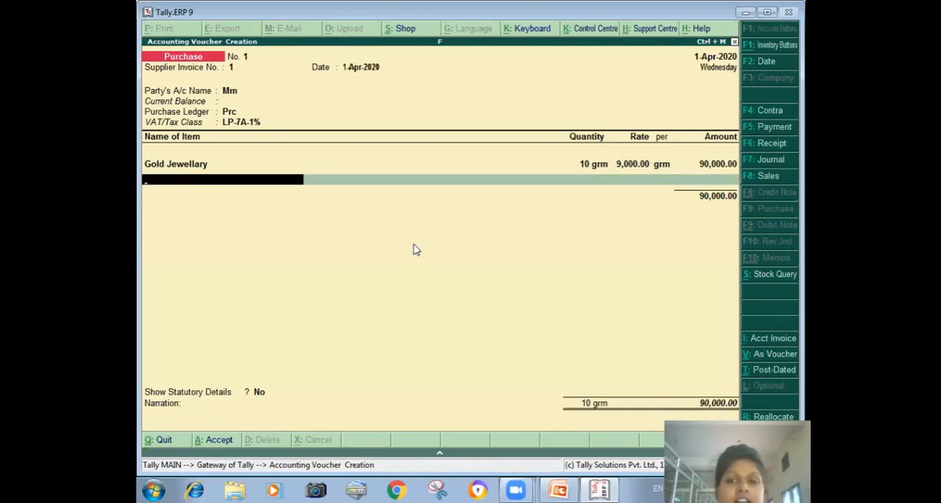
pyautogui.press('Return')
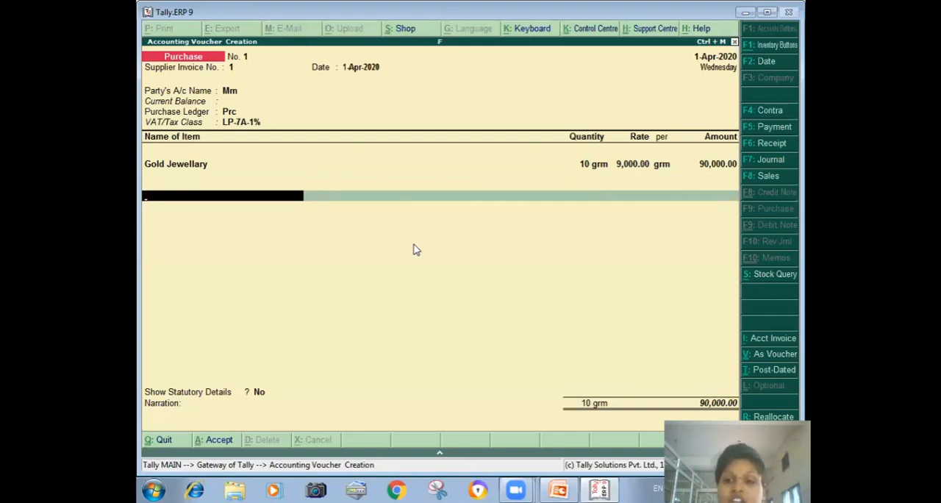
# - Add the Packing Charge ledger to the purchase voucher at a rate of 10%
pyautogui.write('P')
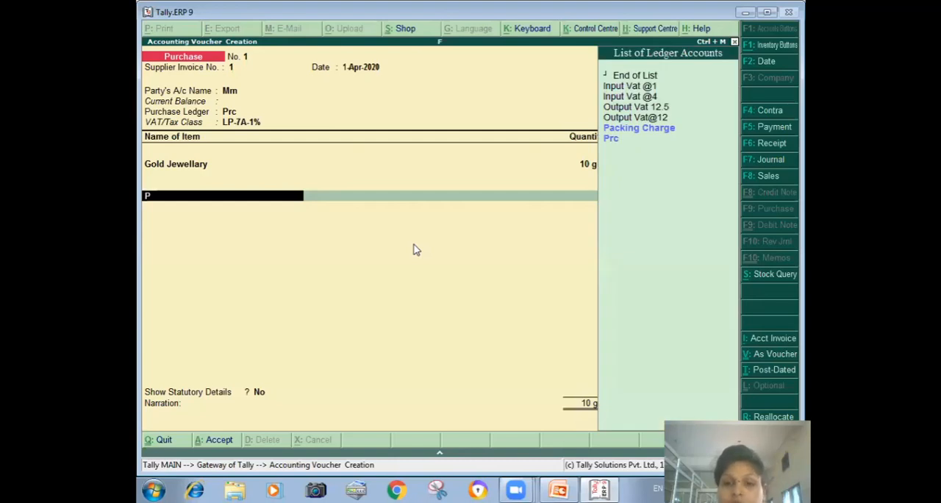
pyautogui.press('Return')
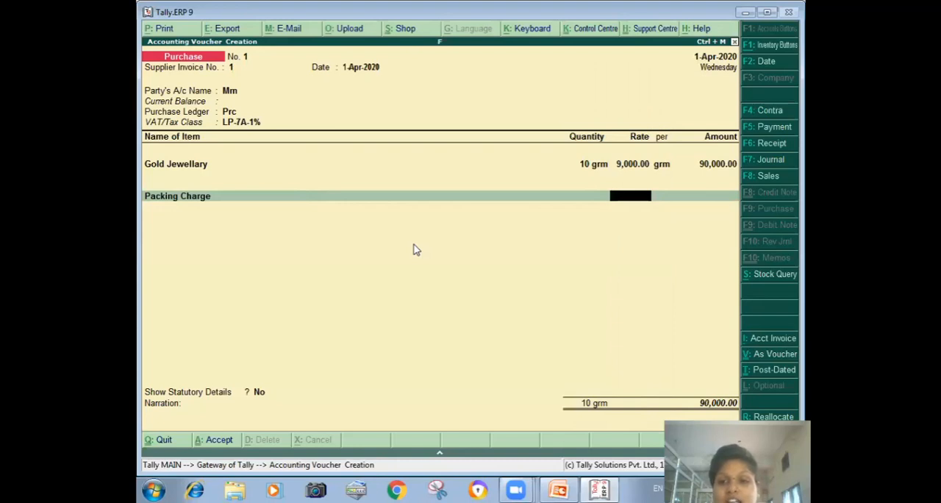
pyautogui.write('200')
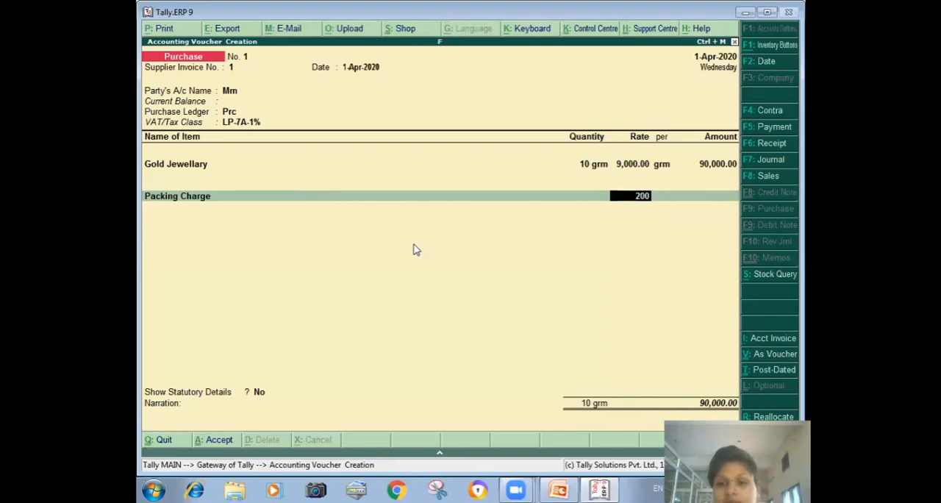
pyautogui.press('Return')
pyautogui.press('BackSpace')
pyautogui.write('10')
pyautogui.press('Return')
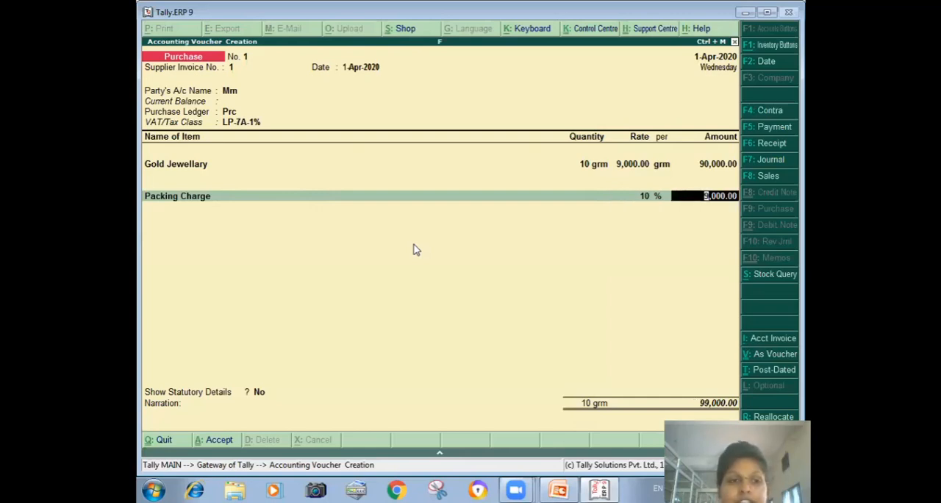
pyautogui.press('Return')
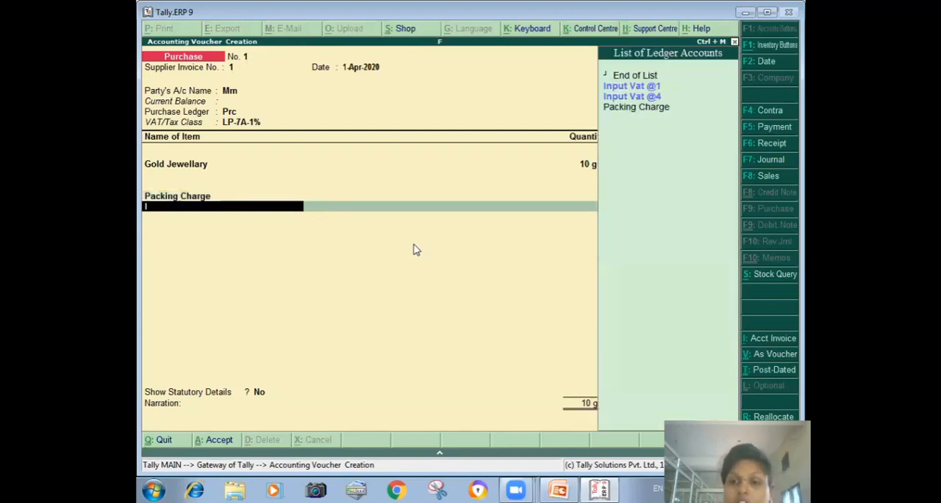
# - Add the Input Vat @1 and Input Vat @4 ledgers to the purchase voucher
pyautogui.press('Return')
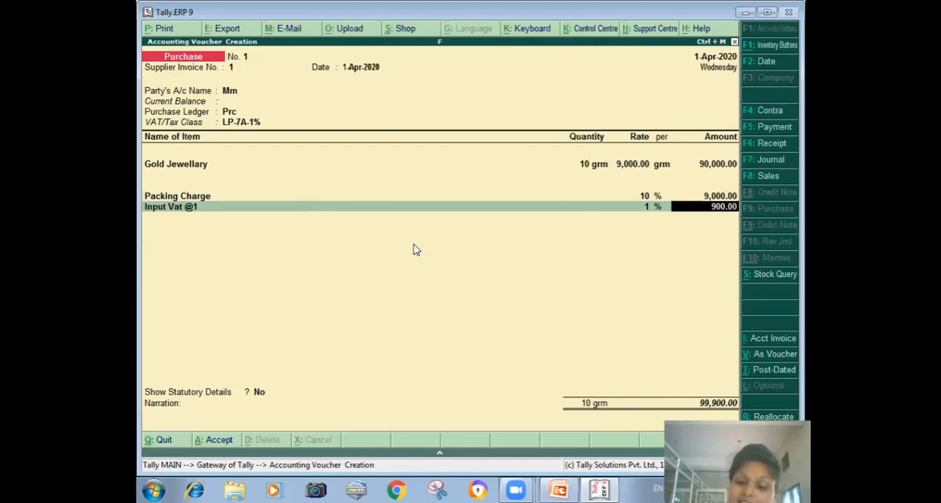
pyautogui.press('Return')
pyautogui.write('I')
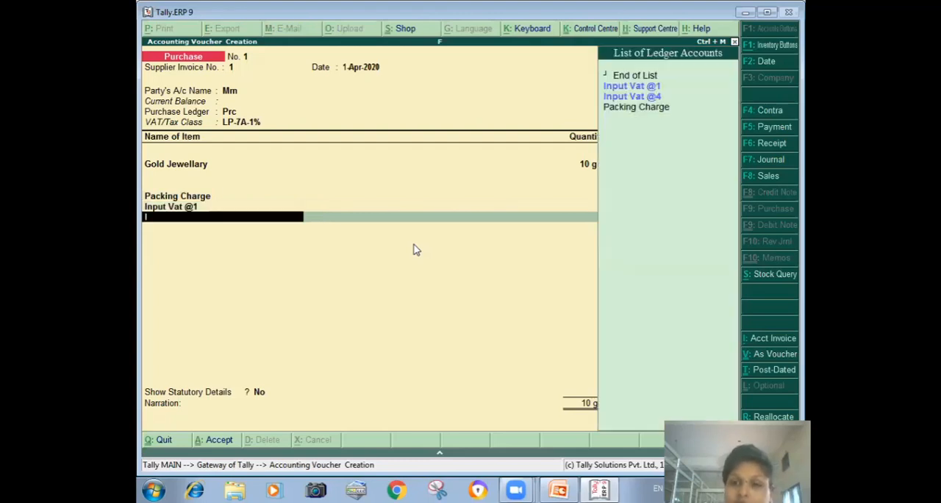
pyautogui.press('Down')
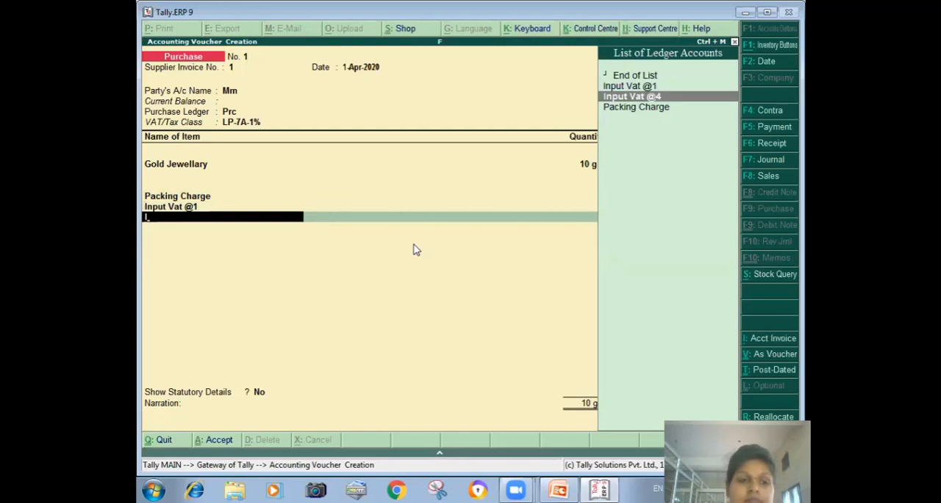
pyautogui.press('Return')
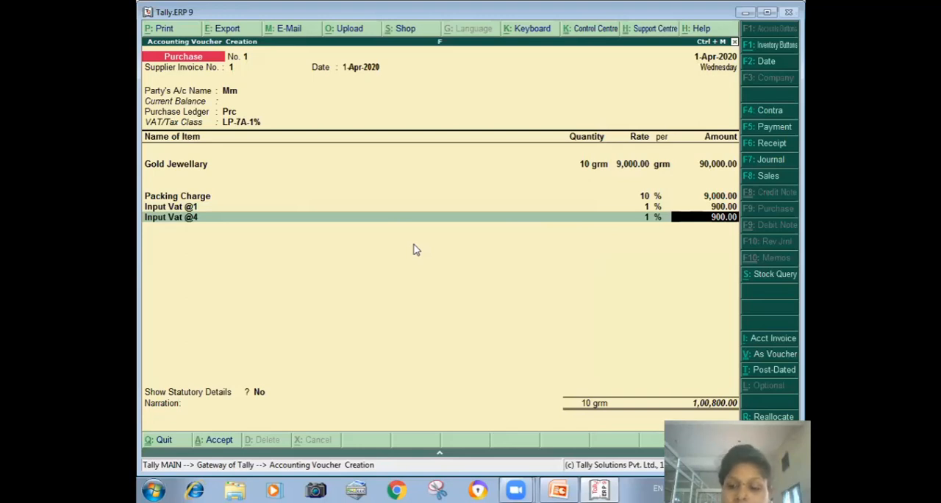
pyautogui.press('BackSpace')
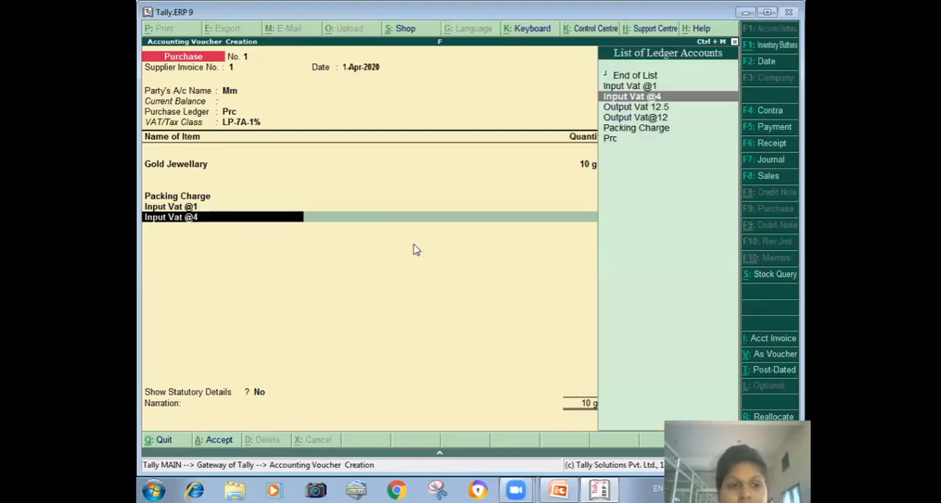
pyautogui.press('Return')
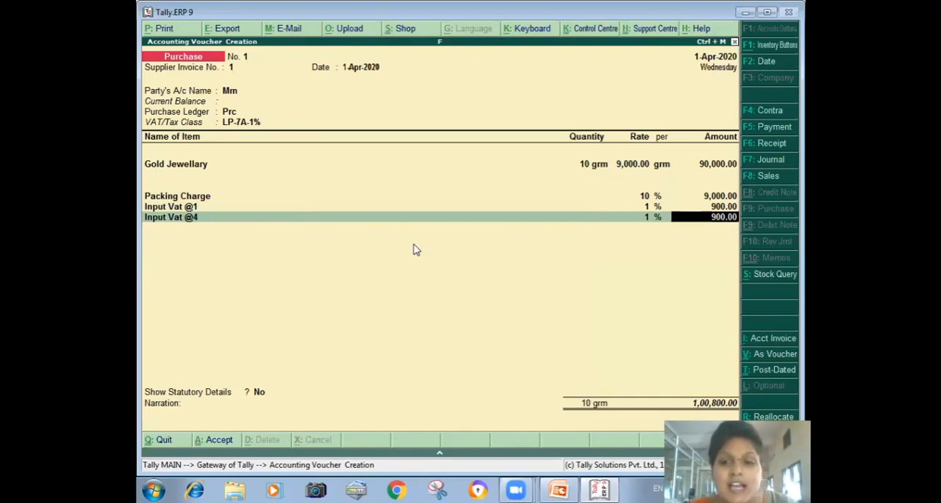
# - Quit the purchase voucher without saving it
pyautogui.press('Escape')
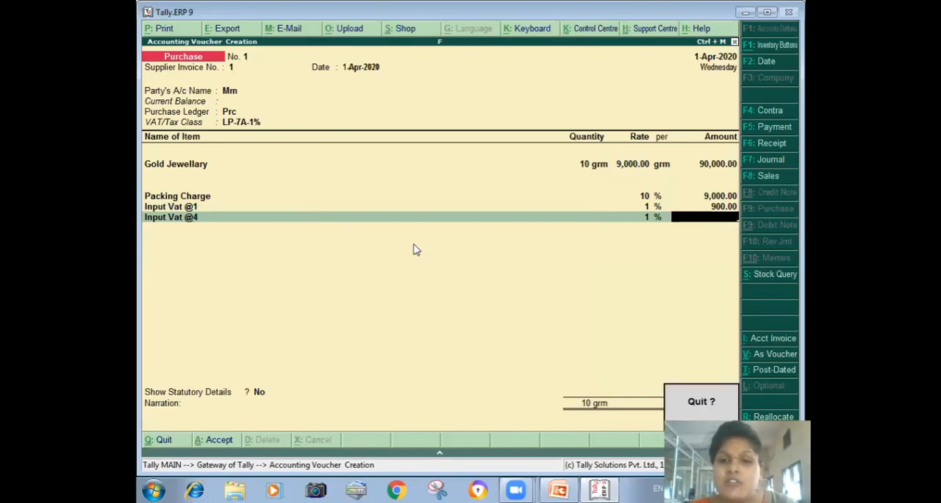
pyautogui.press('Return')
pyautogui.press('Escape')
# - Open the Input Vat @4 ledger for alteration and go to its duty/tax type
pyautogui.press('n')
pyautogui.press('Return')
pyautogui.press('l')
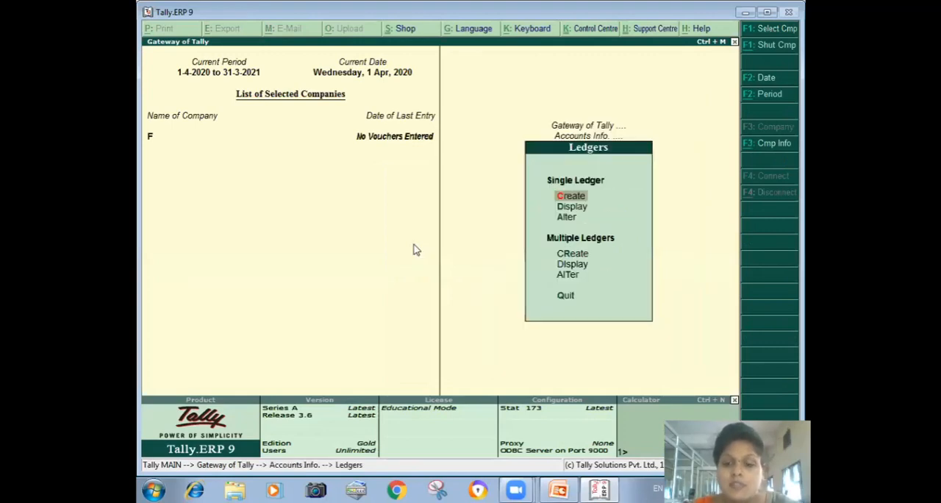
pyautogui.press('a')
pyautogui.press('Down')
pyautogui.press('Down')
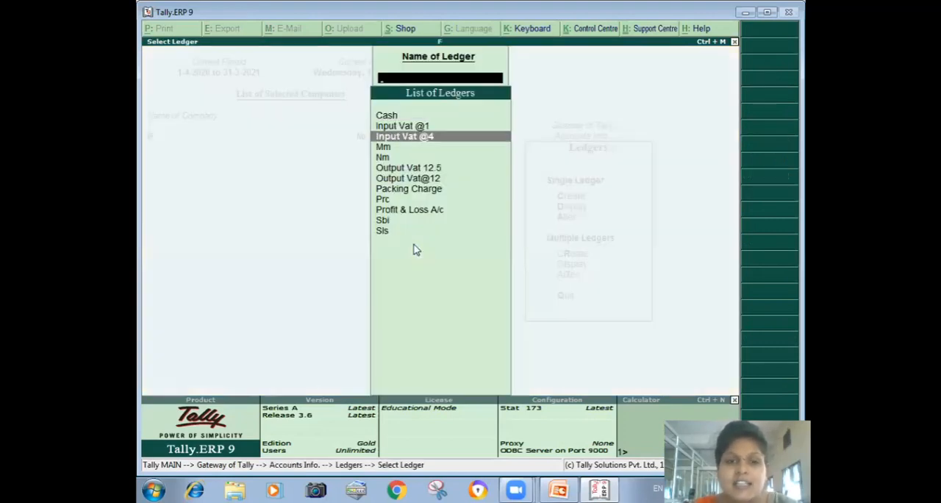
pyautogui.press('Return')
# - Check the VAT/Tax class, calculation percentage and calculation method of the Input Vat @4 ledger
pyautogui.press('Return')
pyautogui.press('Return')
pyautogui.press('Return')
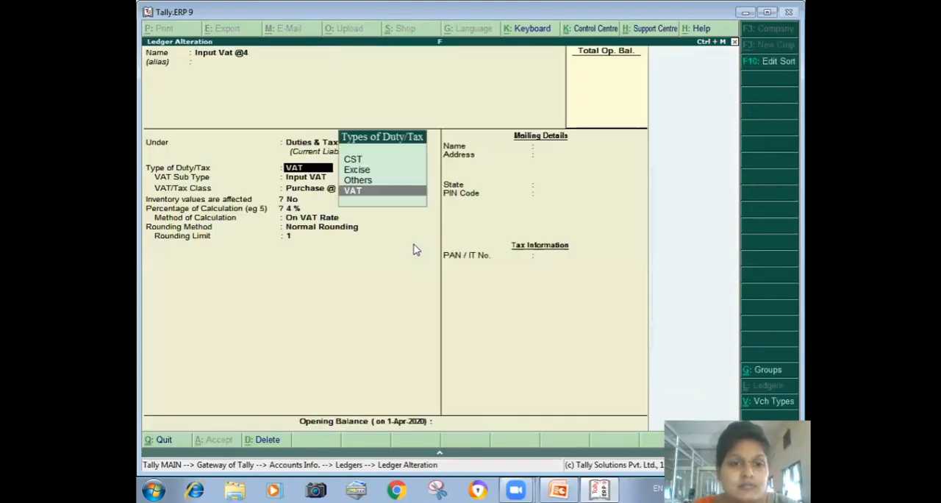
pyautogui.press('Return')
pyautogui.press('Return')
pyautogui.press('Return')
pyautogui.press('Return')
pyautogui.press('Return')
pyautogui.press('Return')
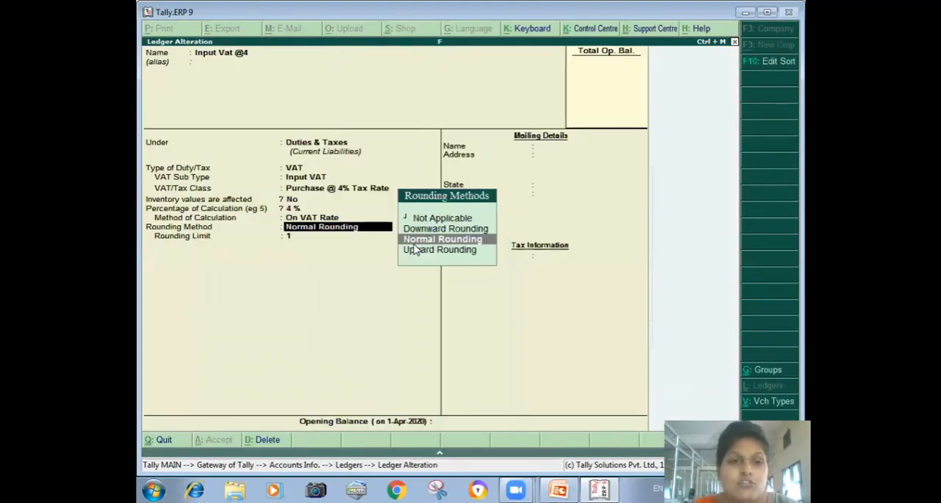
pyautogui.press('BackSpace')
pyautogui.press('BackSpace')
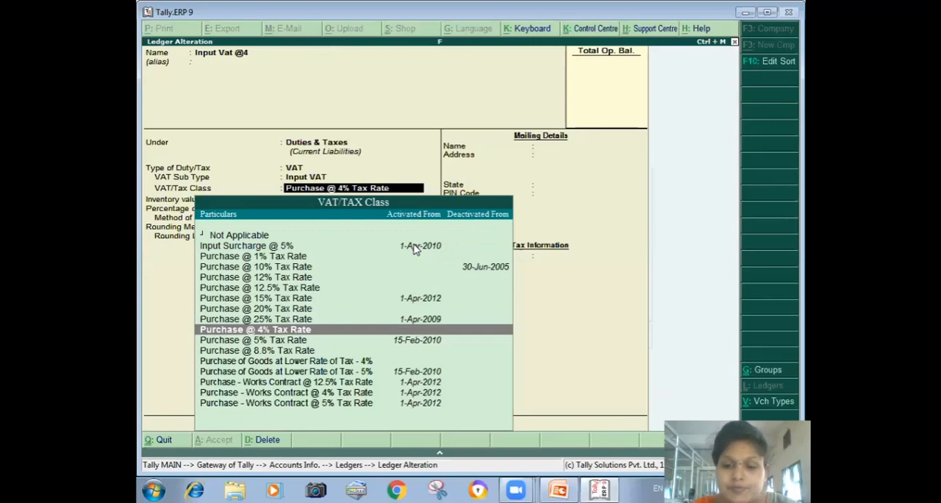
pyautogui.press('Return')
pyautogui.press('Return')
pyautogui.press('Return')
pyautogui.press('Return')
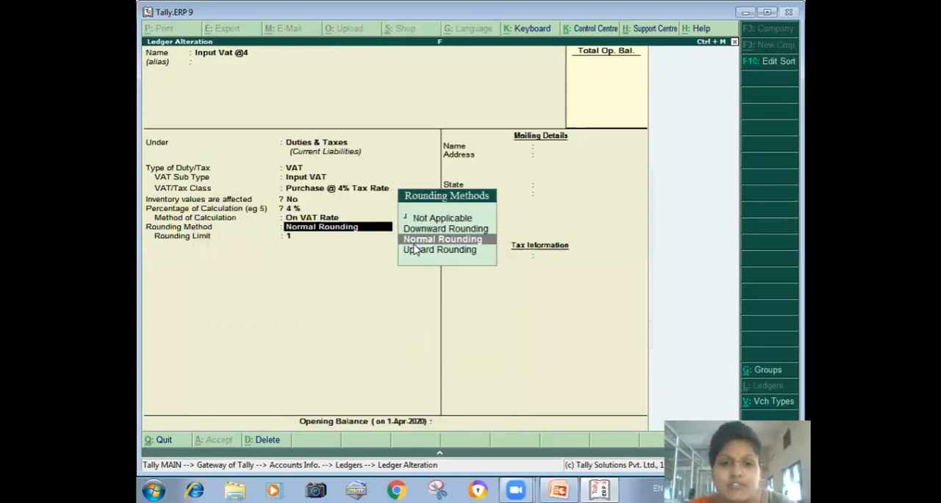
# - Accept the Input Vat @4 ledger with its existing settings and return to the Gateway of Tally
pyautogui.press('Return')
pyautogui.press('Return')
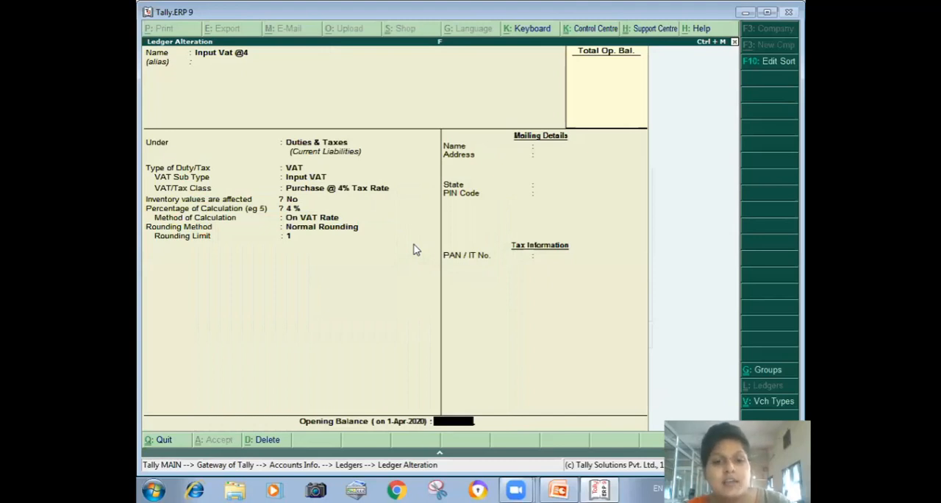
pyautogui.press('Return')
pyautogui.press('Return')
pyautogui.press('Escape')
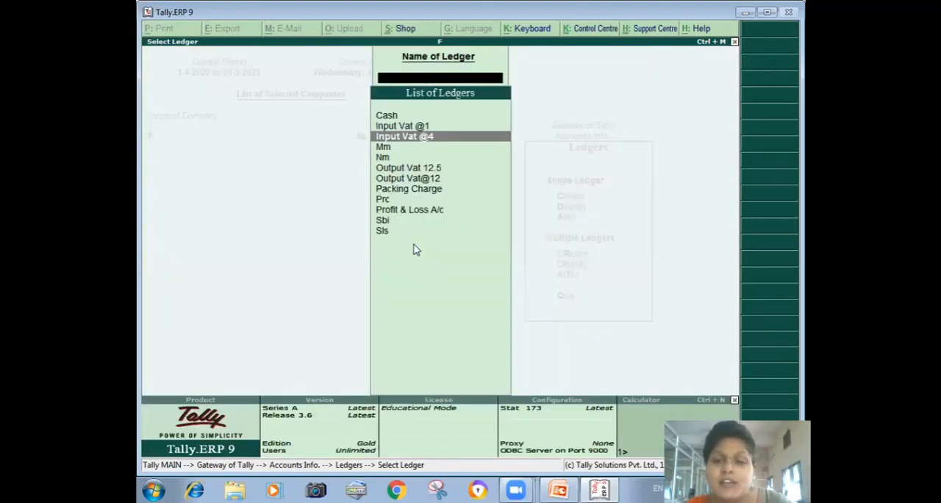
pyautogui.press('Escape')
pyautogui.press('Escape')
pyautogui.press('Escape')
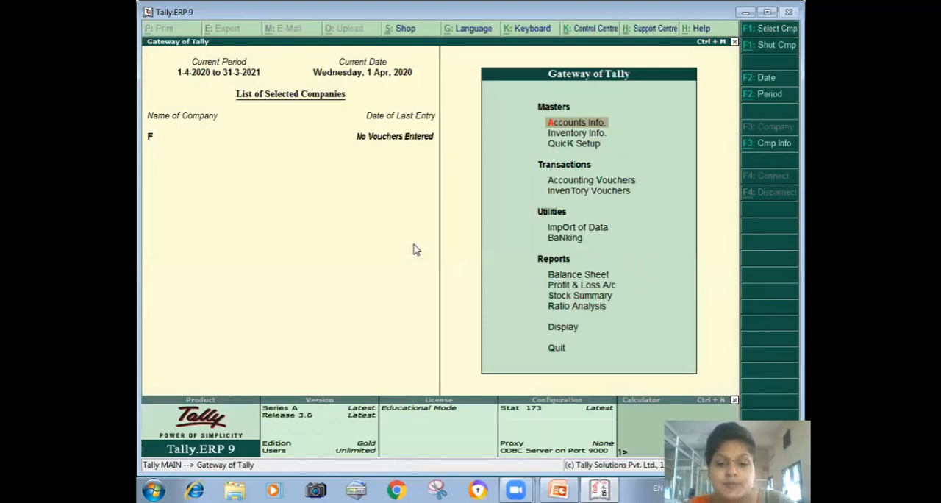
# - Start a purchase voucher with supplier invoice number 2, party Mm, and the Prc purchase ledger with VAT/Tax class LP-7A-1%
pyautogui.press('v')
pyautogui.write('2')
pyautogui.press('Return')
pyautogui.press('Return')
pyautogui.press('Down')
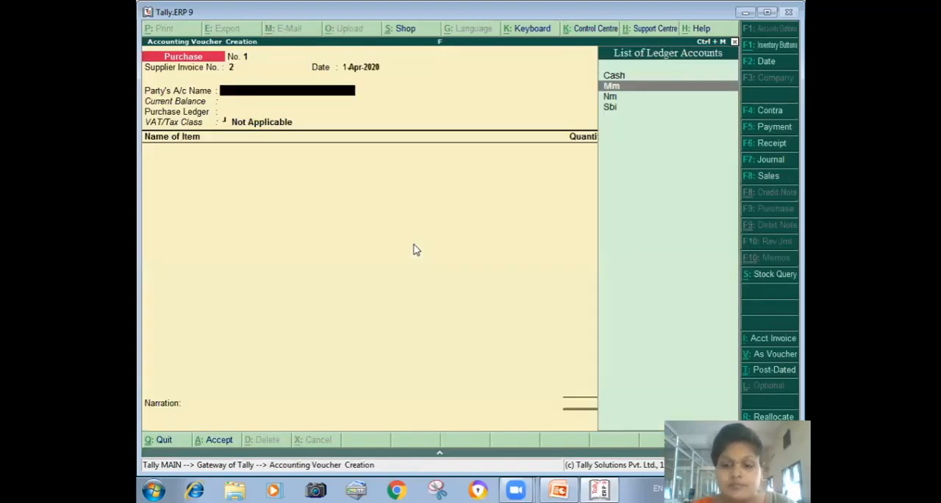
pyautogui.press('Return')
pyautogui.hotkey('ctrl', 'a')
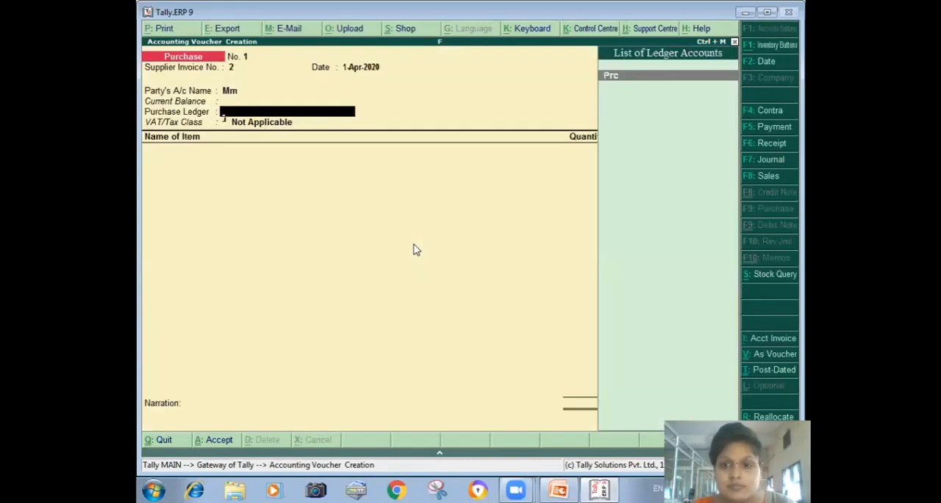
pyautogui.press('Return')
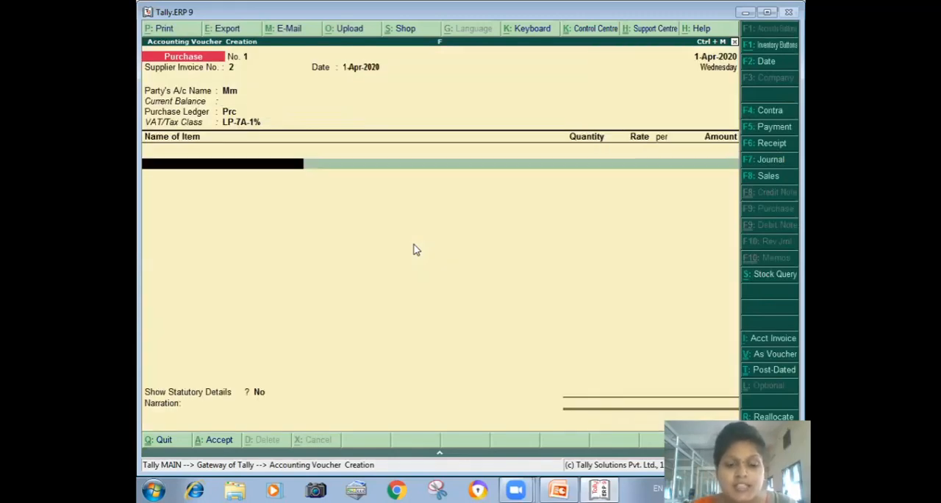
# - Enter Gold Jewellary as the voucher's only item, with quantity 10 grm and rate 9,000
pyautogui.press('Return')
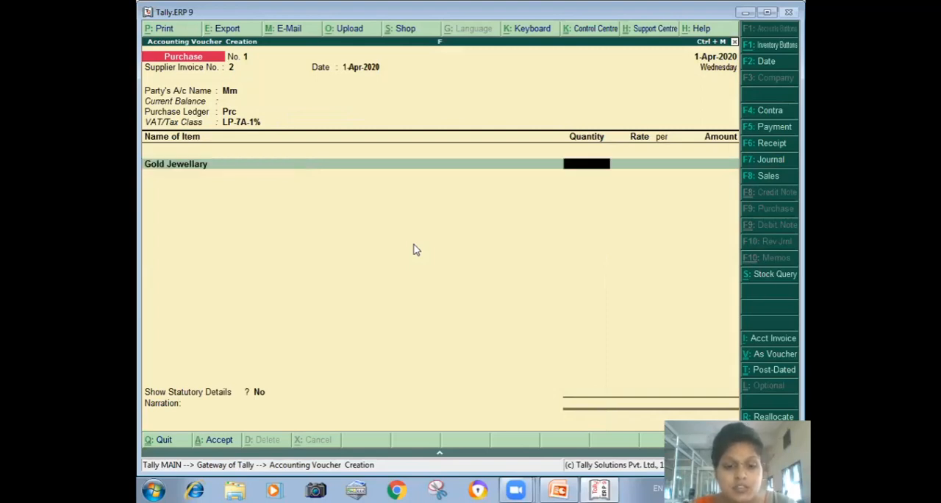
pyautogui.write('10')
pyautogui.press('Return')
pyautogui.write('0')
pyautogui.press('Return')
pyautogui.press('Return')
pyautogui.press('Return')
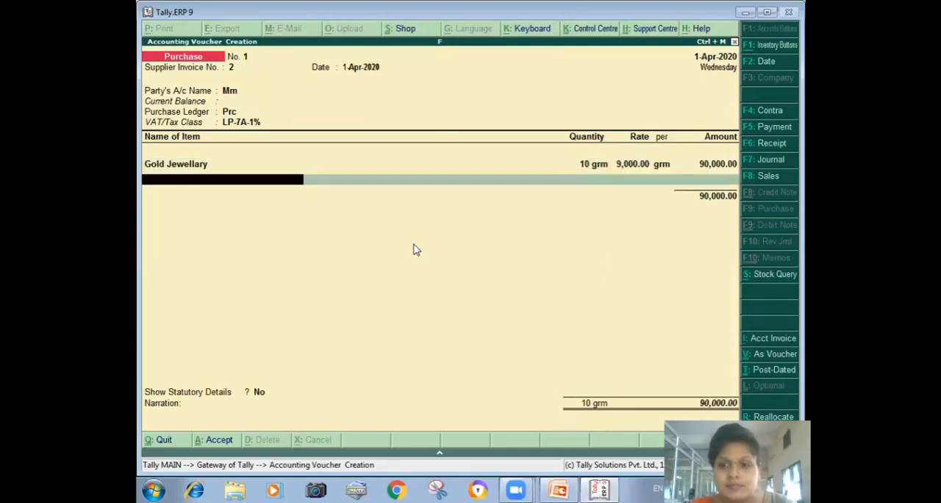
pyautogui.press('Return')
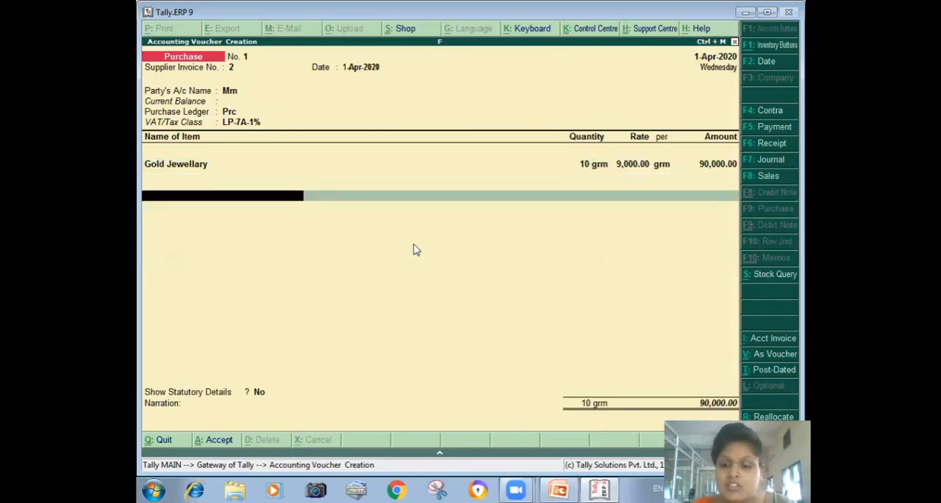
# - Add the Packing Charge ledger at 20% and the Input Vat @4 ledger to the purchase voucher
pyautogui.write('P')
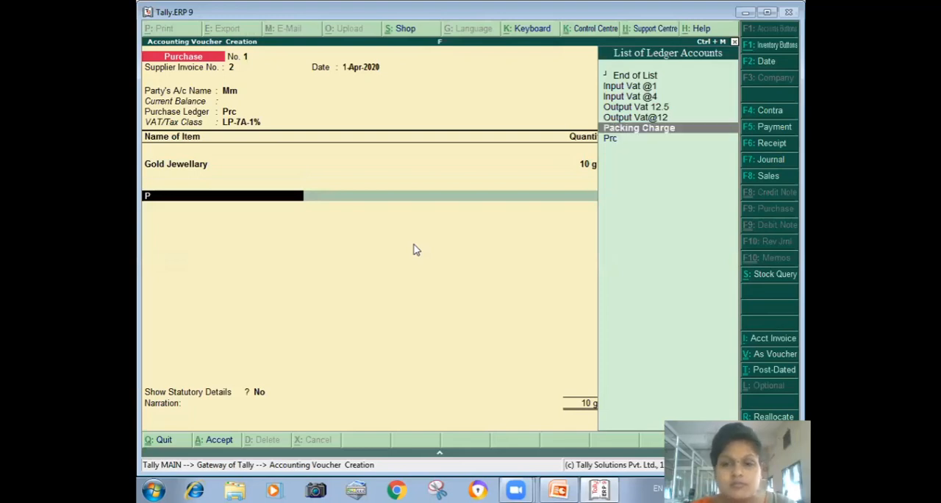
pyautogui.press('Return')
pyautogui.write('20')
pyautogui.press('Return')
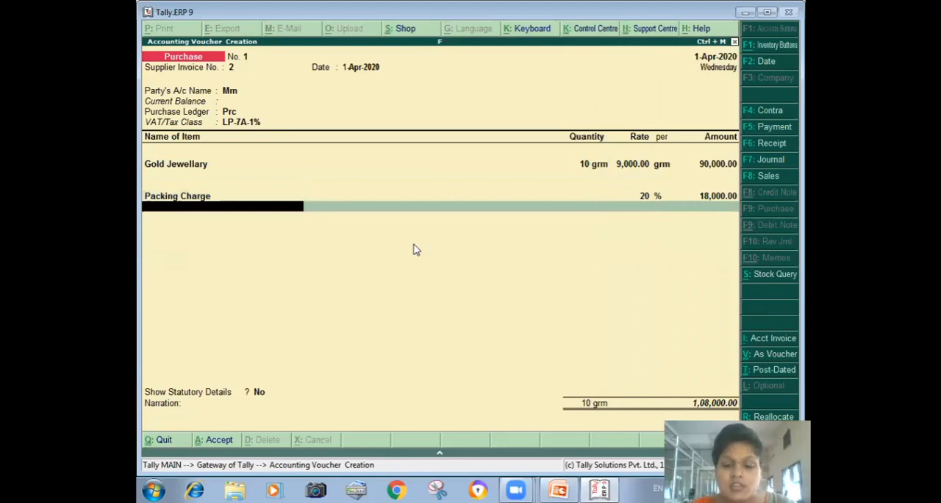
pyautogui.press('Down')
pyautogui.press('Down')
pyautogui.press('Return')
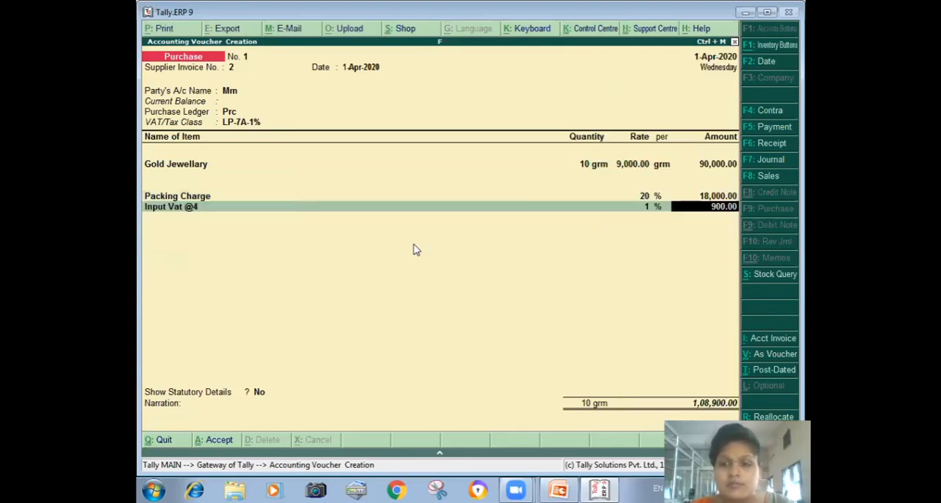
# - Quit the unfinished purchase voucher without saving it and return to the Gateway of Tally
pyautogui.press('Escape')
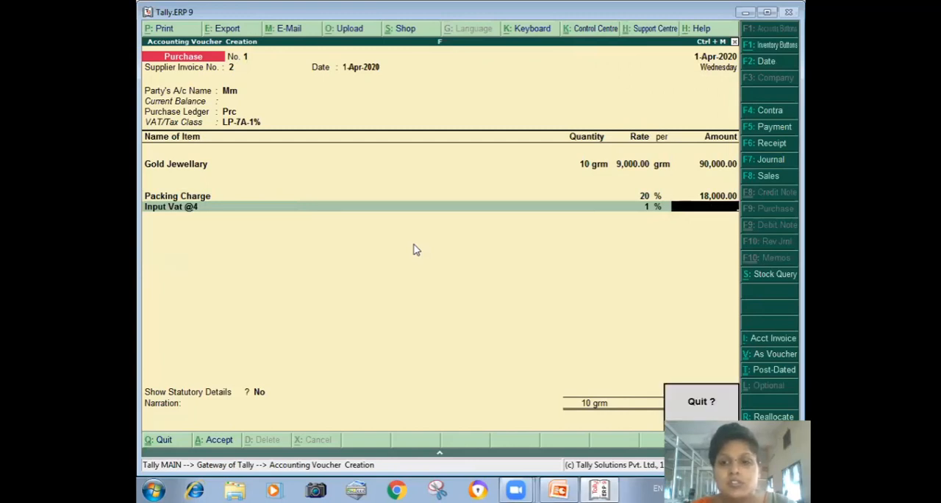
pyautogui.press('Return')
pyautogui.press('Escape')
pyautogui.press('n')
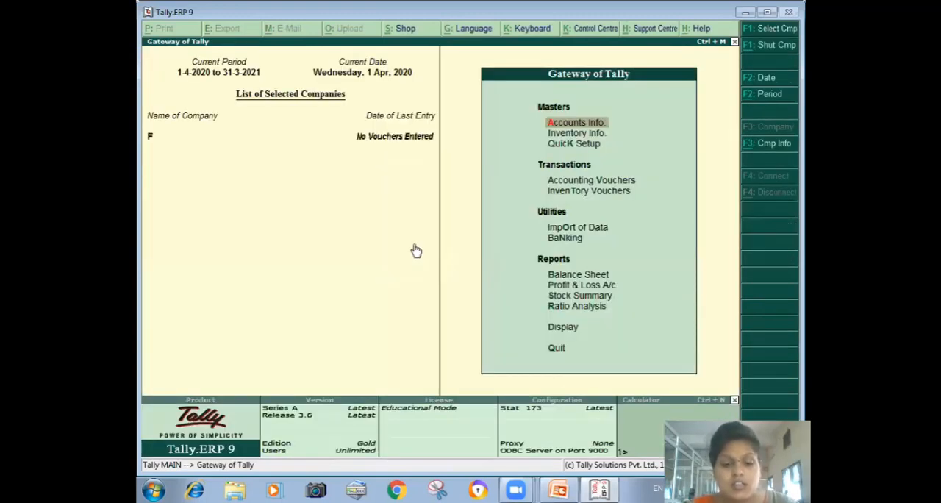
# - Open the Prc purchase ledger for alteration
pyautogui.press('a')
pyautogui.press('l')
pyautogui.press('a')
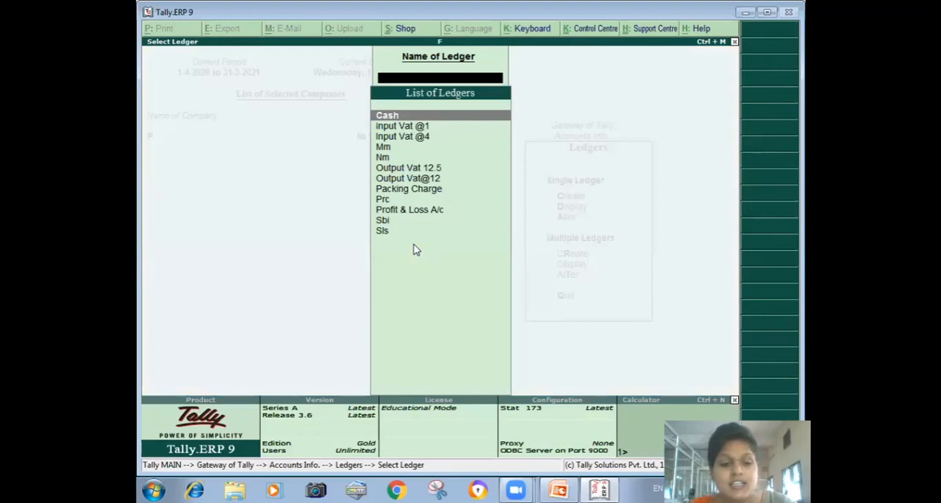
pyautogui.press('Down')
pyautogui.press('Down')
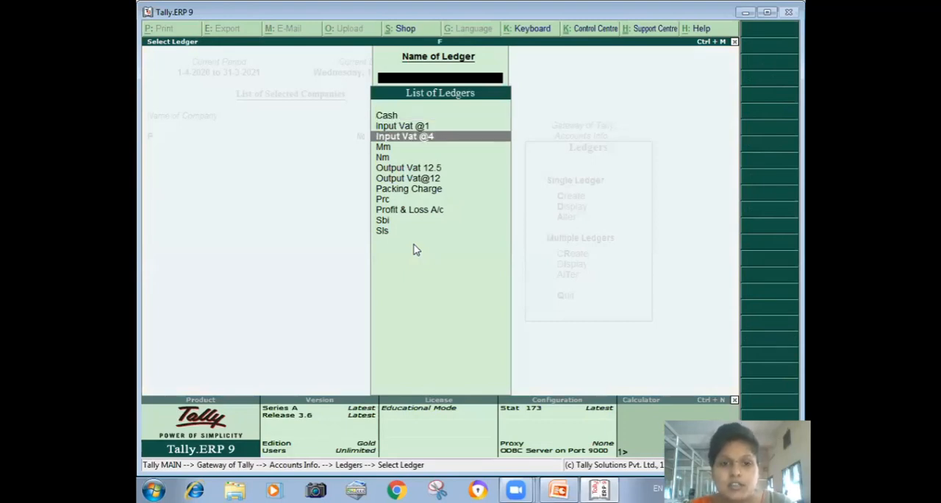
pyautogui.press('Down')
pyautogui.press('Down')
pyautogui.press('Down')
pyautogui.press('Down')
pyautogui.press('Down')
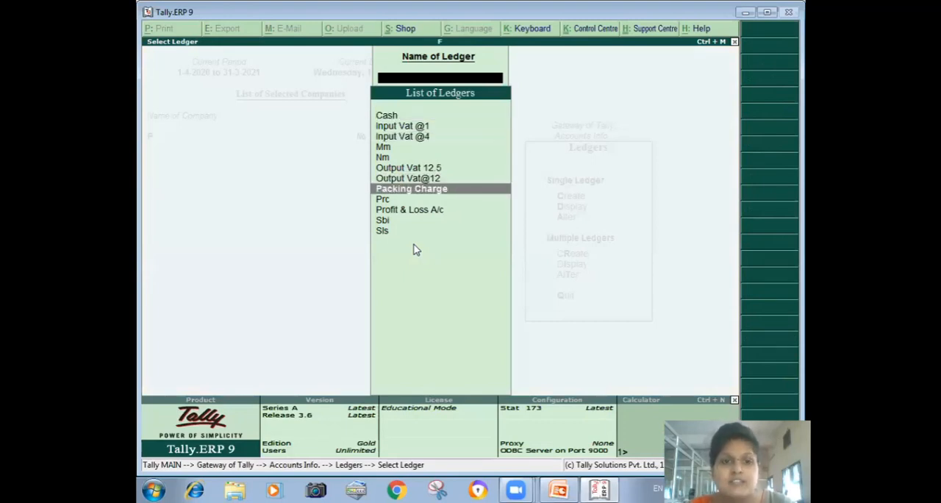
pyautogui.press('Down')
pyautogui.press('Return')
# - Set the Prc ledger's VAT/Tax class to LP-7A-4%, save the ledger and return to the Gateway of Tally
pyautogui.press('Return')
pyautogui.press('Return')
pyautogui.press('Return')
pyautogui.press('Return')
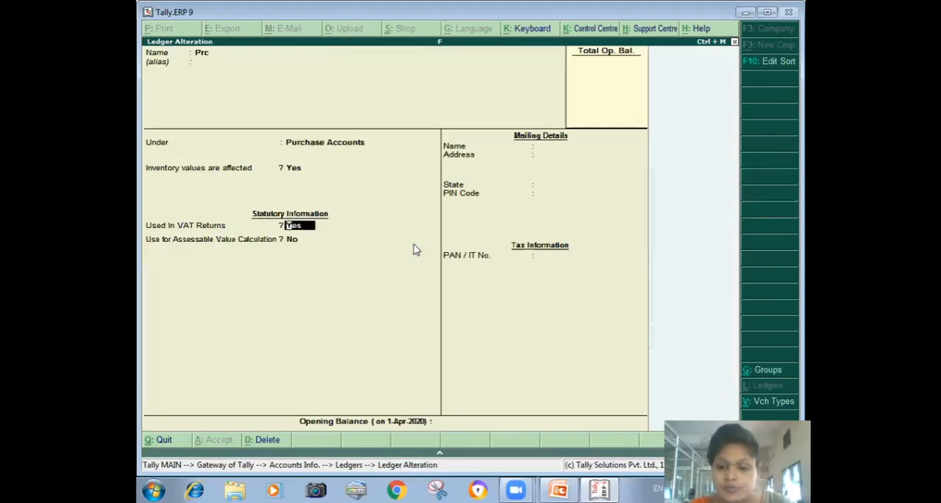
pyautogui.press('Return')
pyautogui.press('Down')
pyautogui.press('Down')
pyautogui.press('Down')
pyautogui.press('Down')
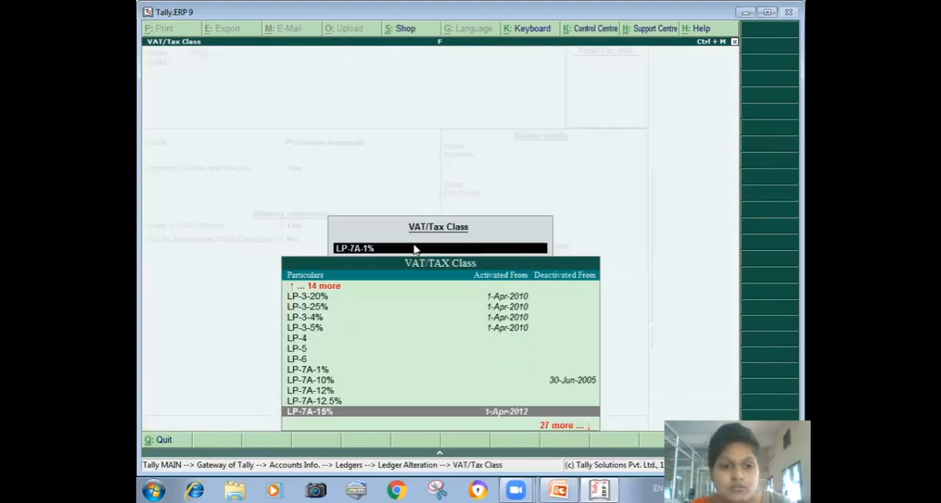
pyautogui.press('Down')
pyautogui.press('Down')
pyautogui.press('Down')
pyautogui.press('Down')
pyautogui.press('Up')
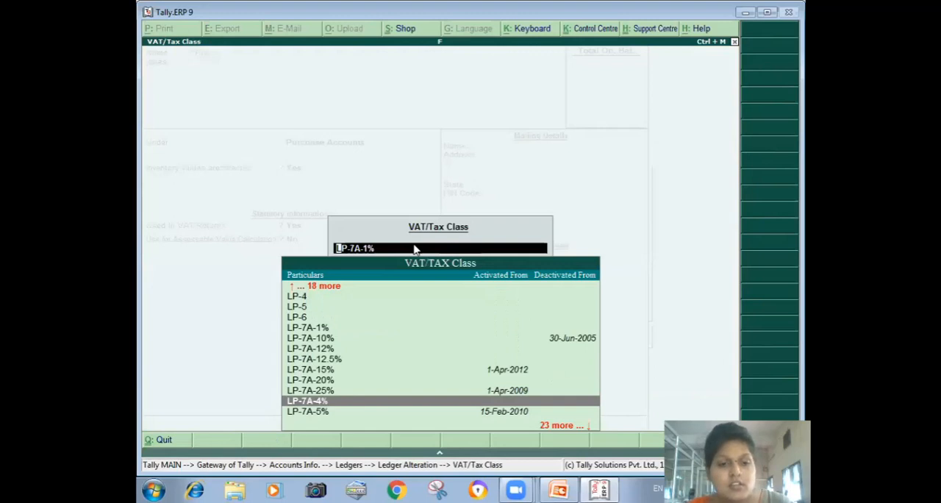
pyautogui.press('Return')
pyautogui.hotkey('ctrl', 'a')
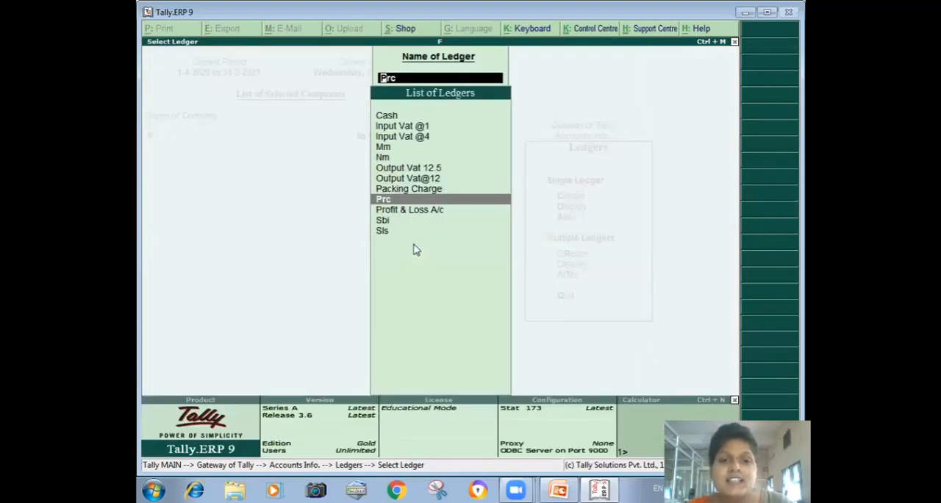
pyautogui.press('Escape')
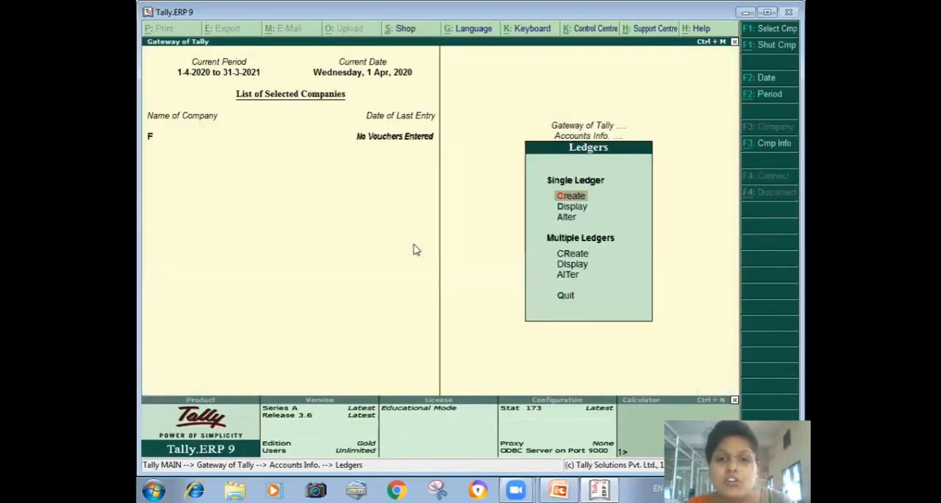
pyautogui.press('Escape')
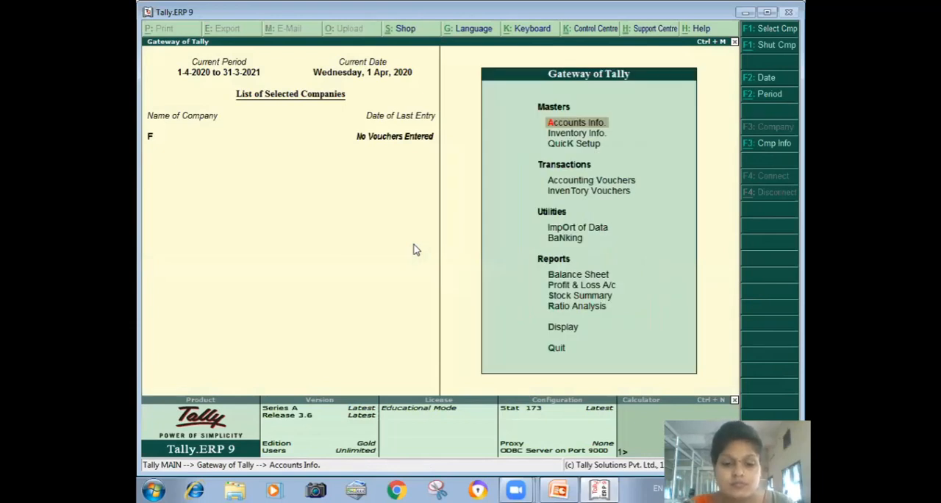
# - Start a purchase voucher with supplier invoice number 3, party Mm, and the Prc purchase ledger with VAT/Tax class LP-7A-4%
pyautogui.write('v')
pyautogui.write('3')
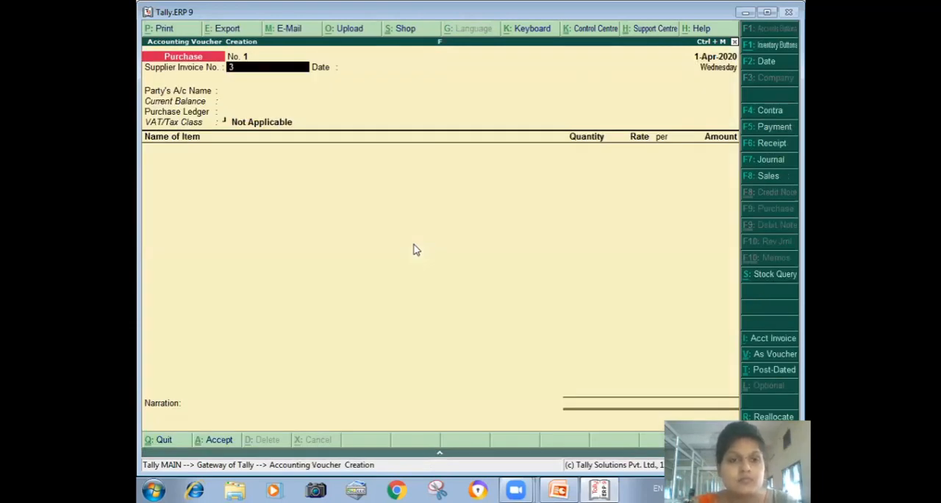
pyautogui.press('Return')
pyautogui.press('Return')
pyautogui.press('Down')
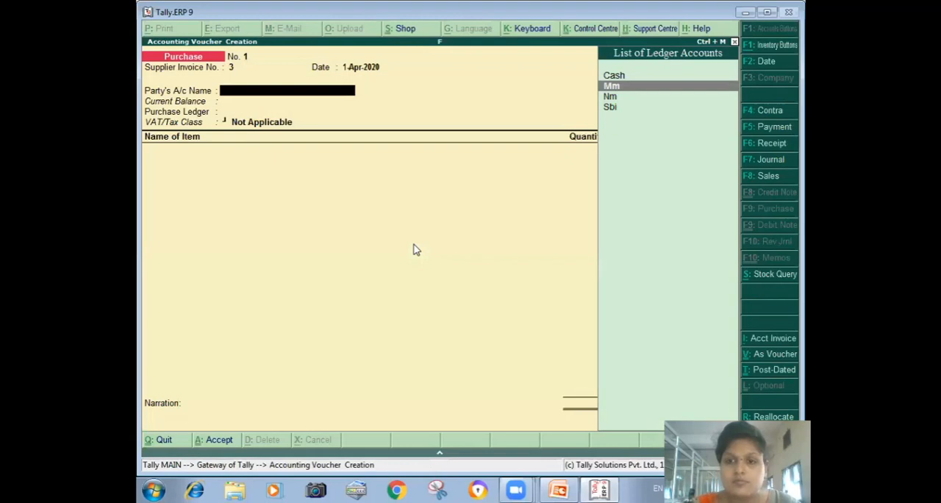
pyautogui.press('Down')
pyautogui.press('Up')
pyautogui.press('Return')
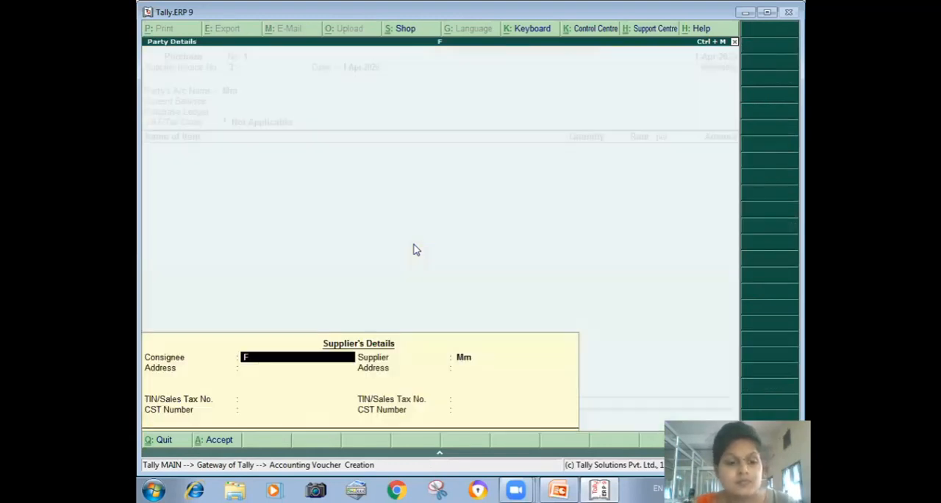
pyautogui.press('Return')
pyautogui.press('Return')
pyautogui.press('Return')
pyautogui.press('Return')
pyautogui.press('Return')
pyautogui.press('Return')
pyautogui.press('Return')
pyautogui.press('Return')
pyautogui.press('Return')
pyautogui.press('Return')
pyautogui.press('Return')
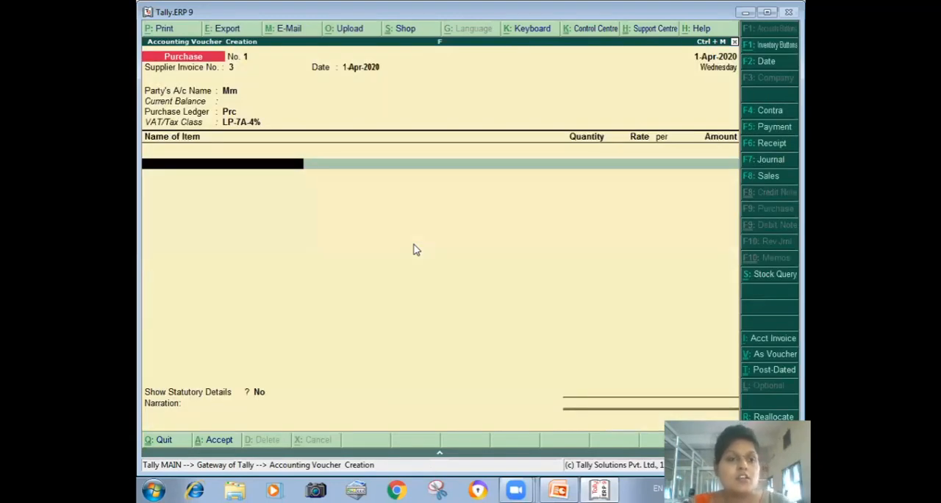
# - Enter Gold Jewellary as the purchase voucher's only item, with quantity 10 grm and rate 9,000
pyautogui.press('Return')
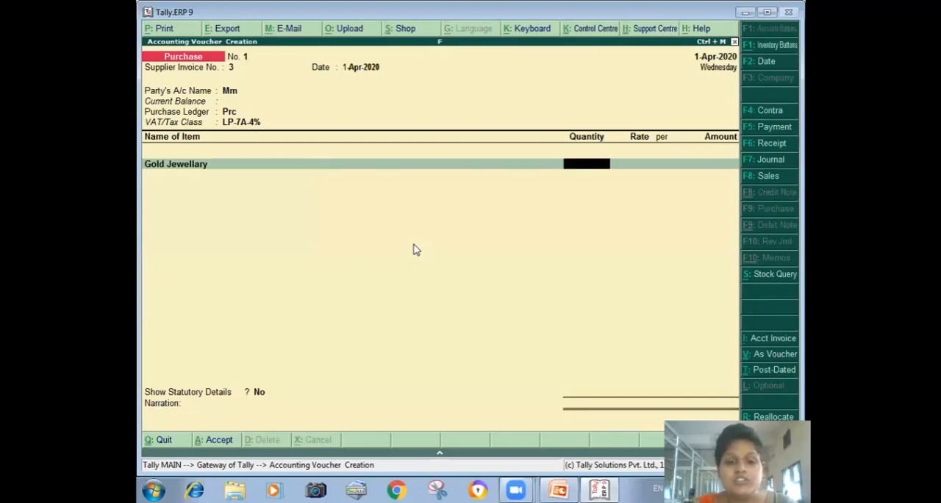
pyautogui.write('10')
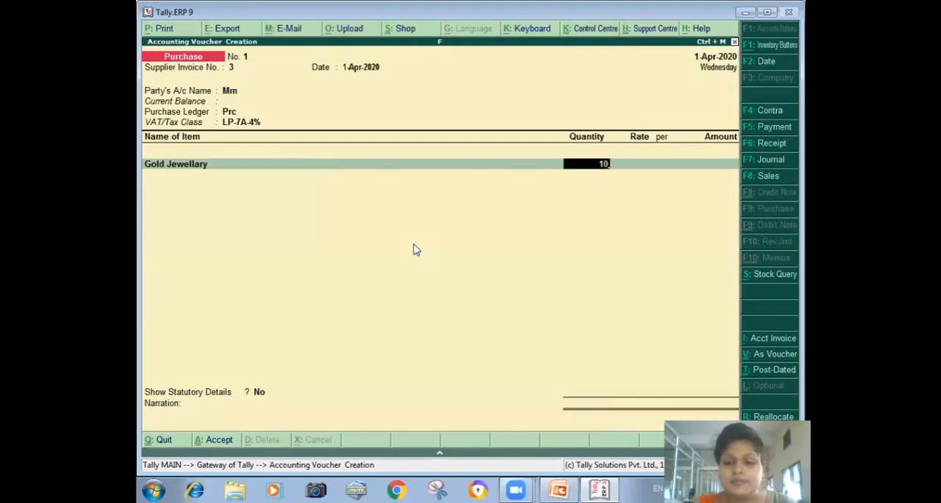
pyautogui.press('Return')
pyautogui.write('00')
pyautogui.press('Return')
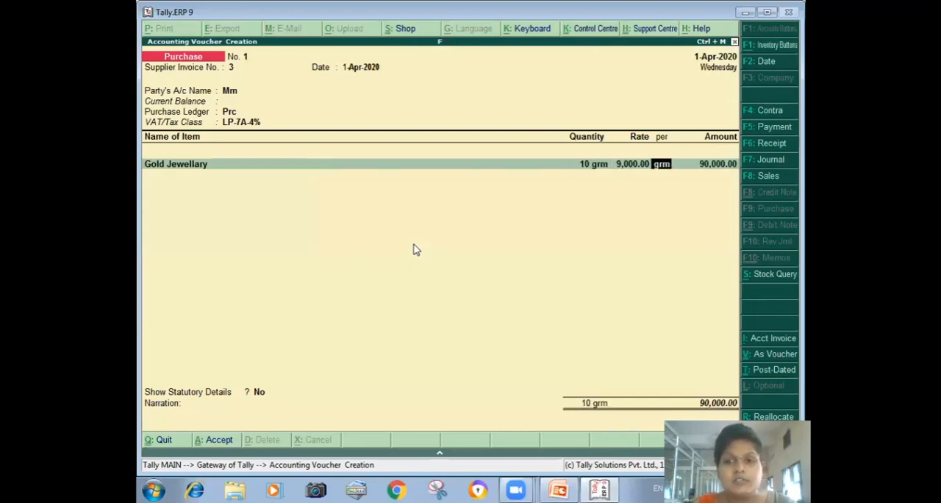
pyautogui.press('Return')
pyautogui.press('Return')
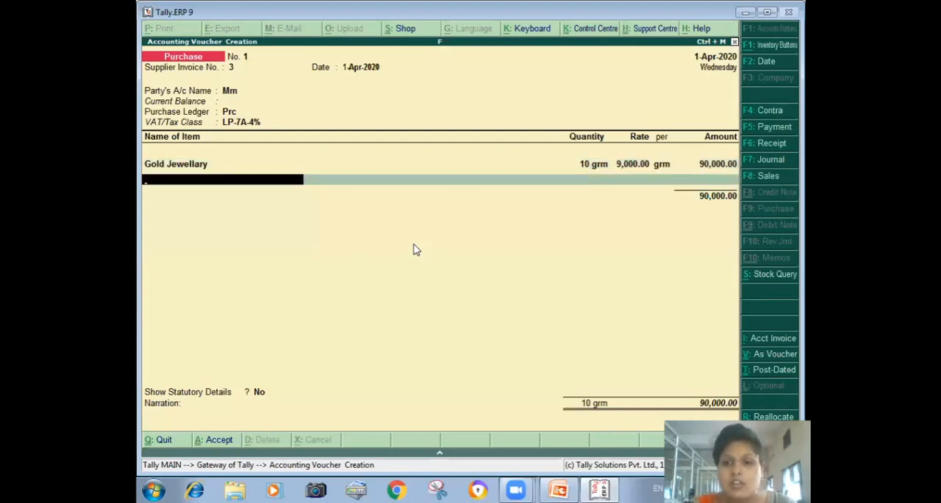
pyautogui.press('Return')
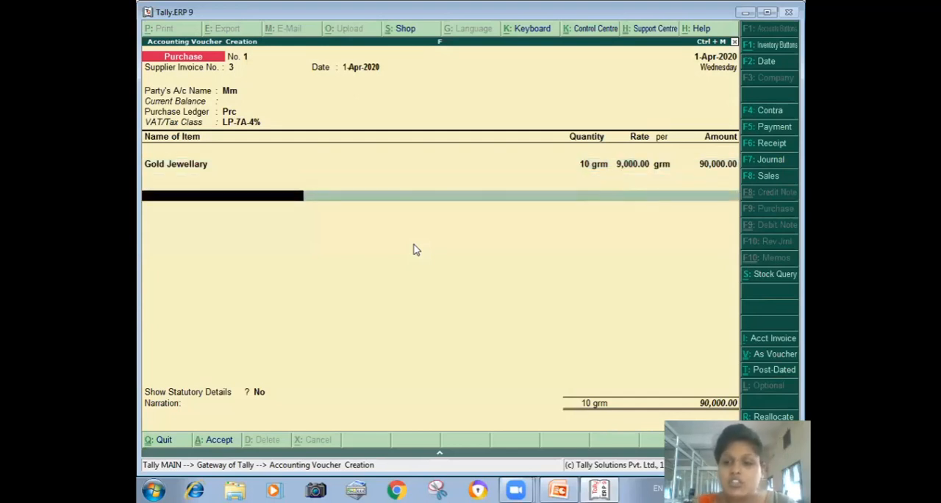
# - Add the Packing Charge ledger at 20% and the Input Vat @4 ledger at 4% to the purchase voucher
pyautogui.write('P')
pyautogui.press('Return')
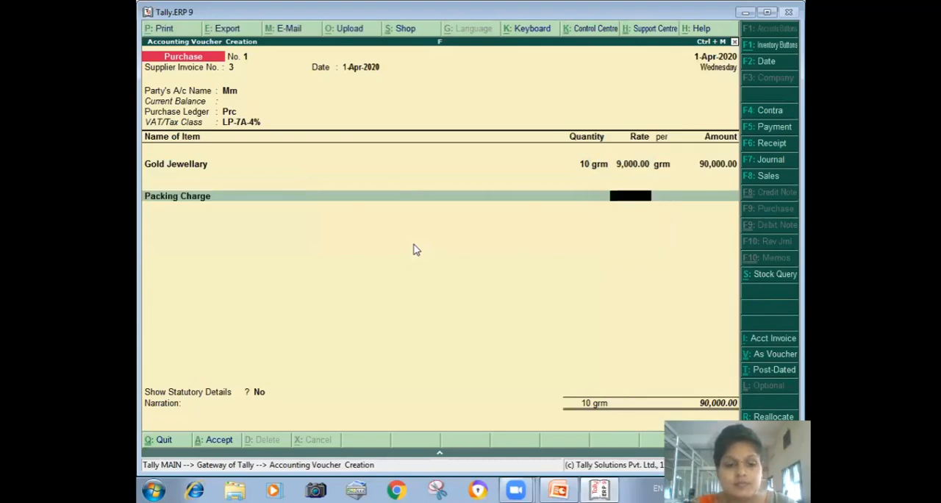
pyautogui.write('20')
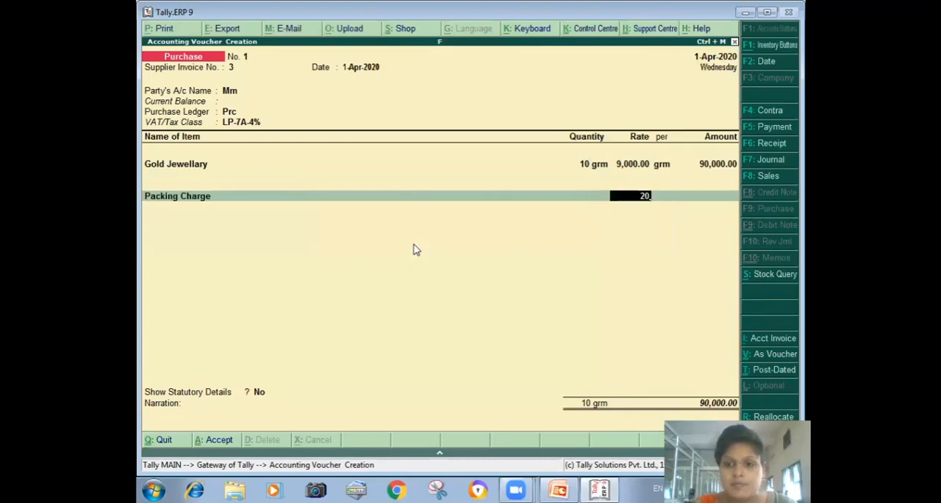
pyautogui.press('Return')
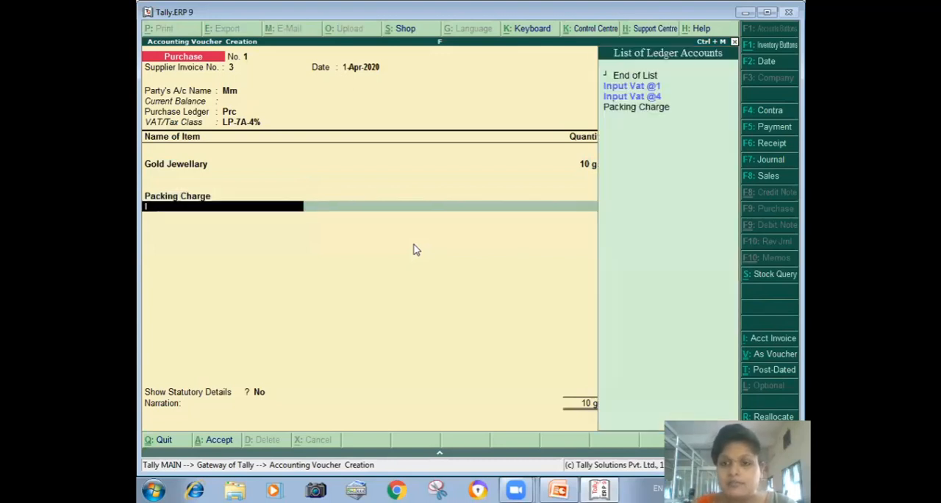
pyautogui.press('Down')
pyautogui.press('Return')
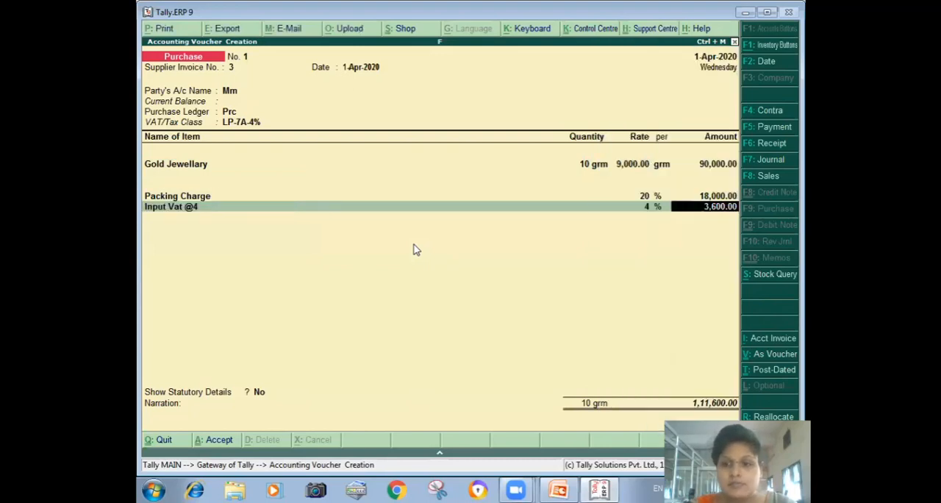
pyautogui.press('Return')
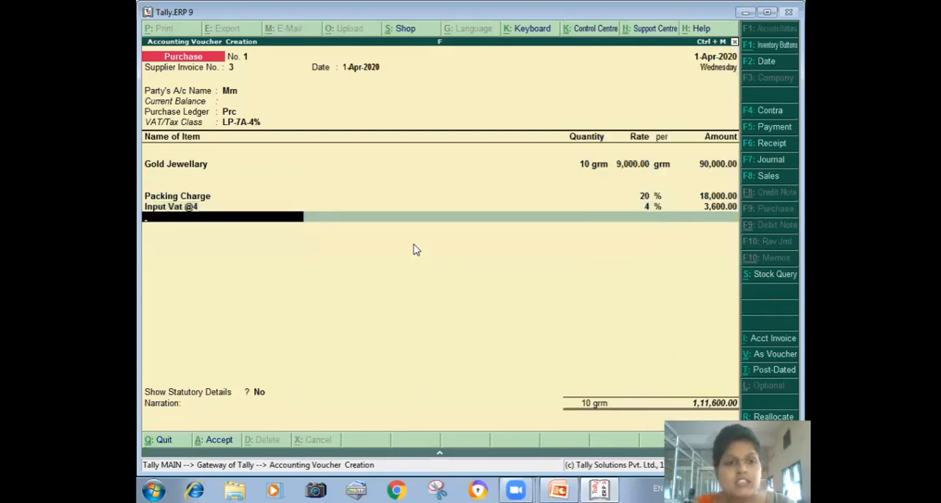
# - Save the purchase voucher without showing statutory details and with the narration left blank
pyautogui.press('Return')
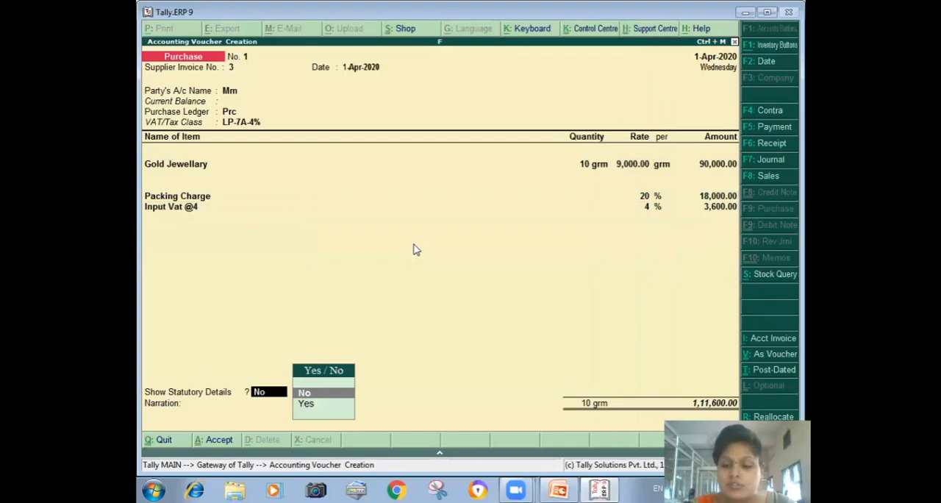
pyautogui.press('Return')
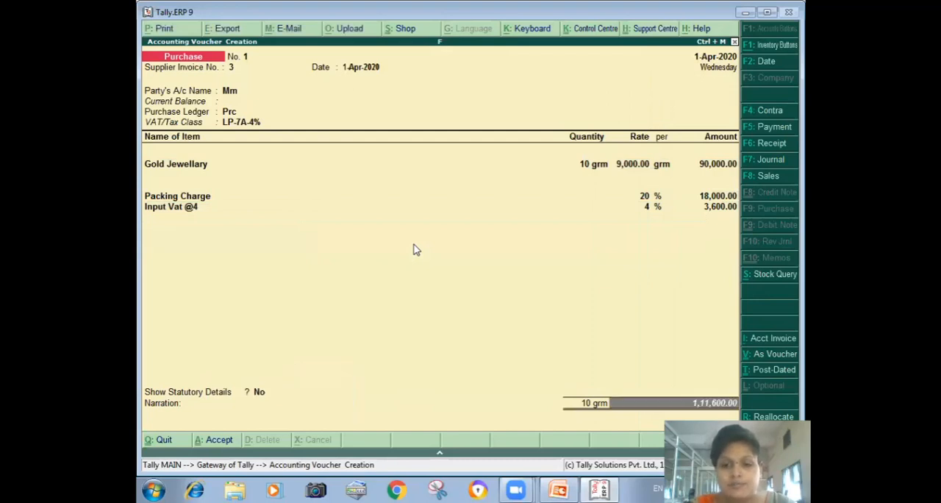
pyautogui.press('Return')
pyautogui.press('Return')
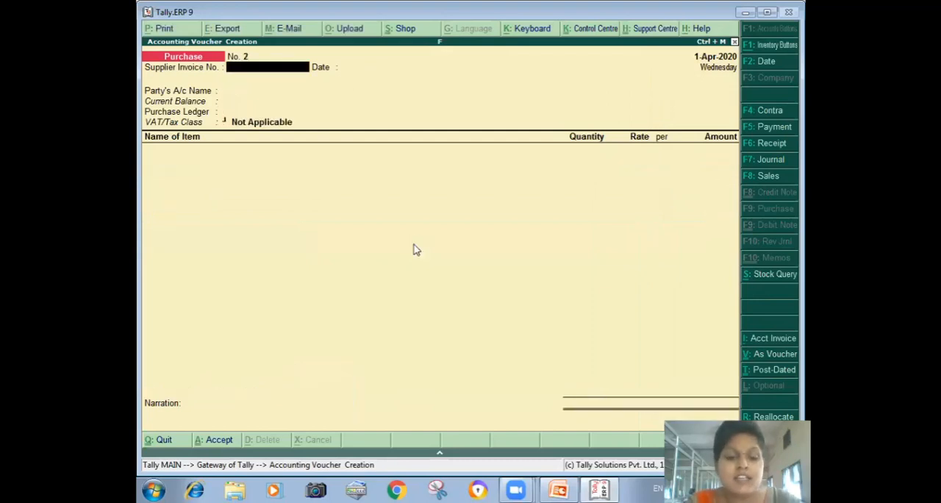
# - Start a sales voucher with reference 2, party Nm, and the Sls sales ledger with VAT/Tax class LS-9A-12.5%
pyautogui.press('F8')
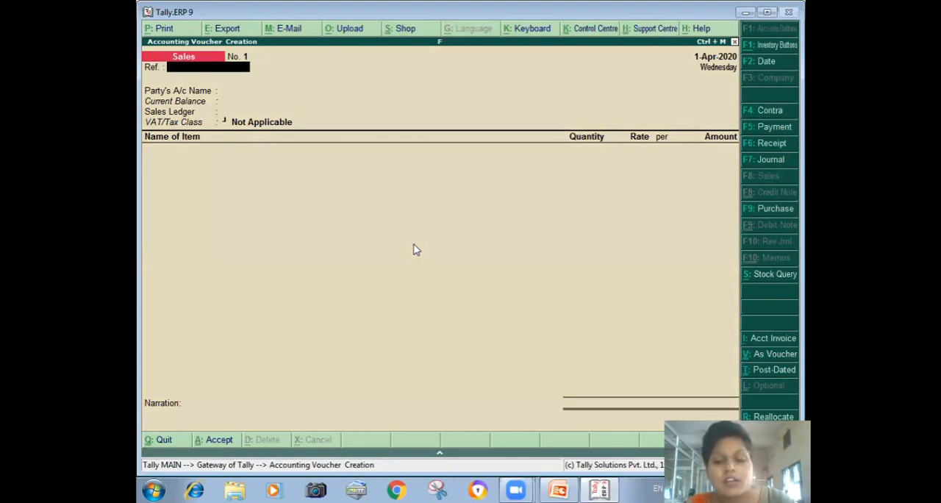
pyautogui.write('2')
pyautogui.press('Return')
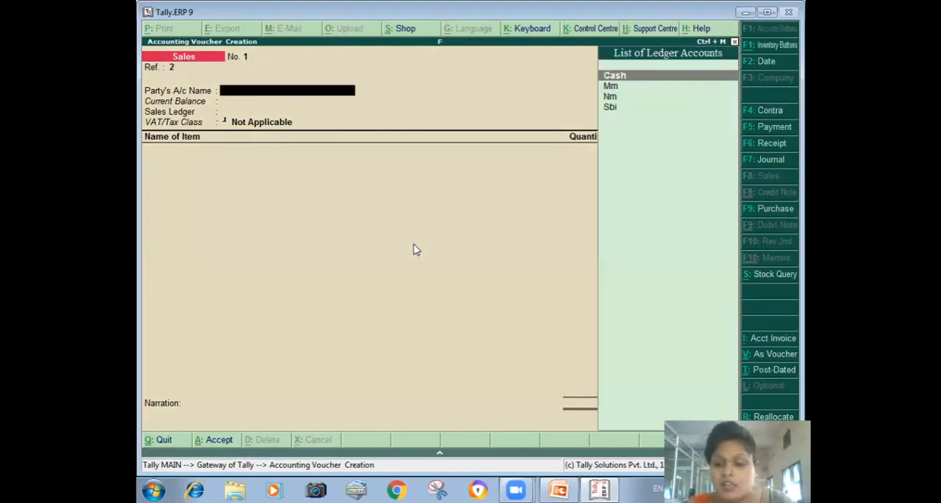
pyautogui.press('Down')
pyautogui.press('Down')
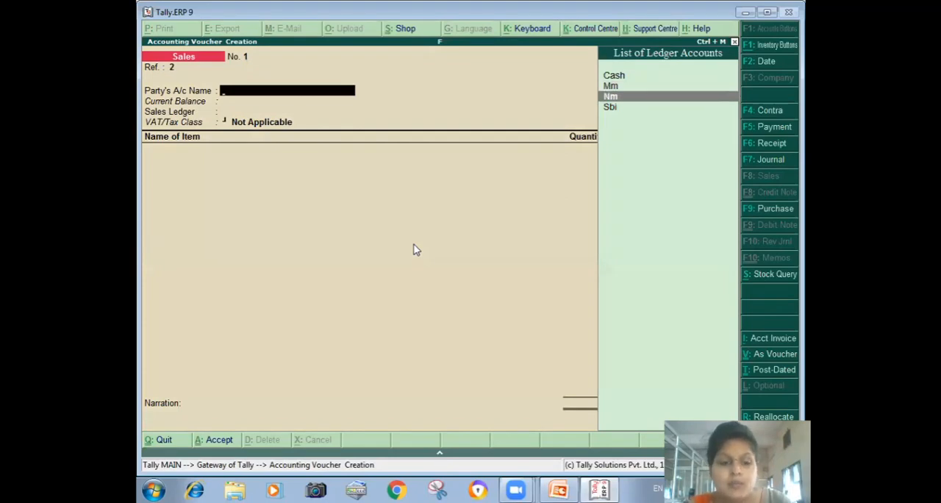
pyautogui.press('Return')
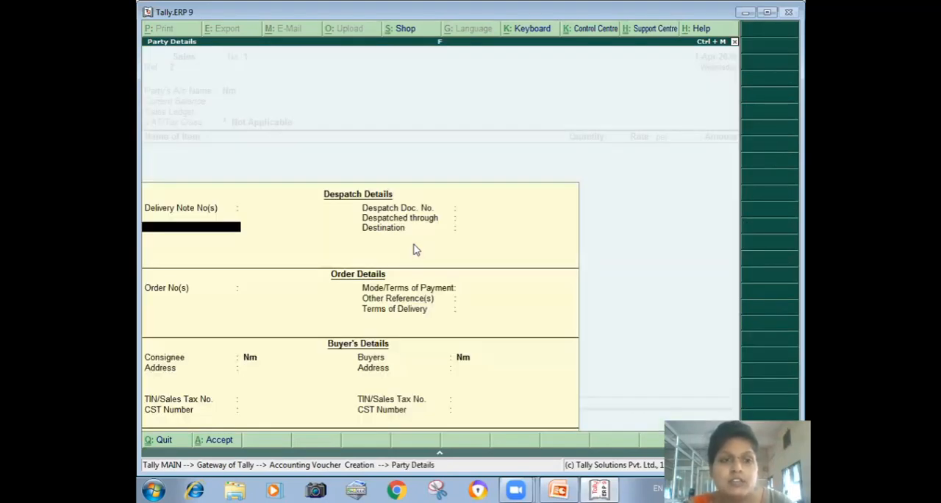
pyautogui.hotkey('ctrl', 'a')
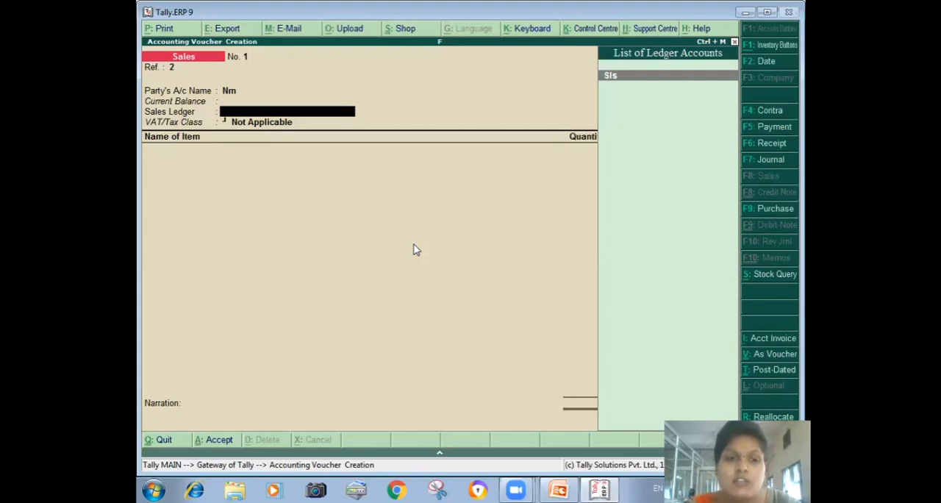
pyautogui.press('Return')
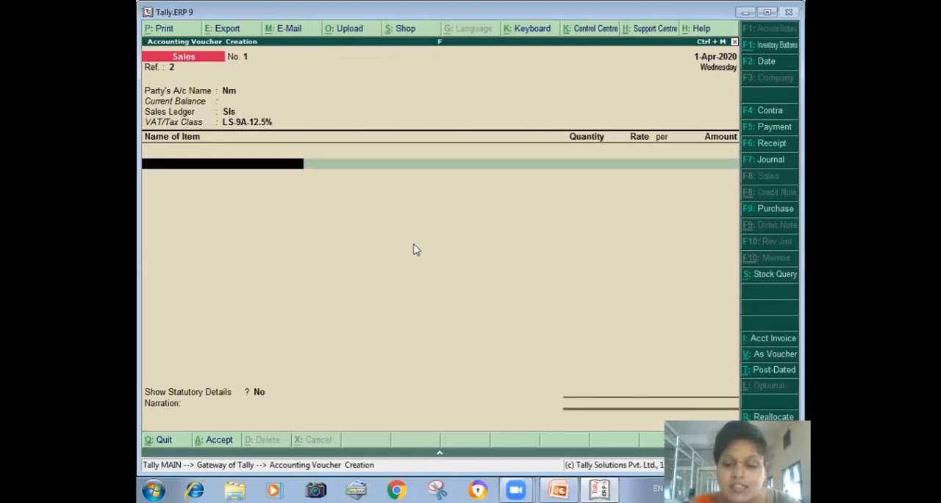
# - Enter Gold Jewellary as the sales voucher's only item, with quantity 10 grm and rate 9,900
pyautogui.write('G')
pyautogui.press('Return')
pyautogui.write('1')
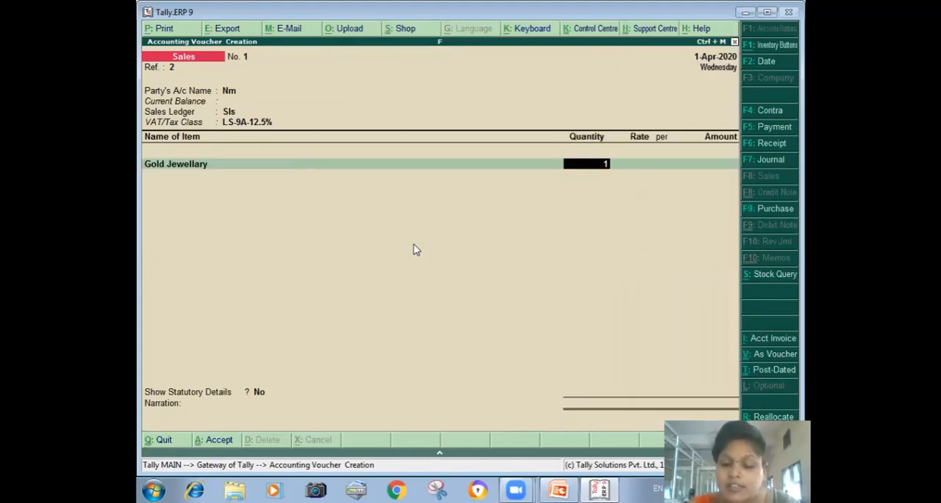
pyautogui.write('0 grm')
pyautogui.press('Return')
pyautogui.write('9900')
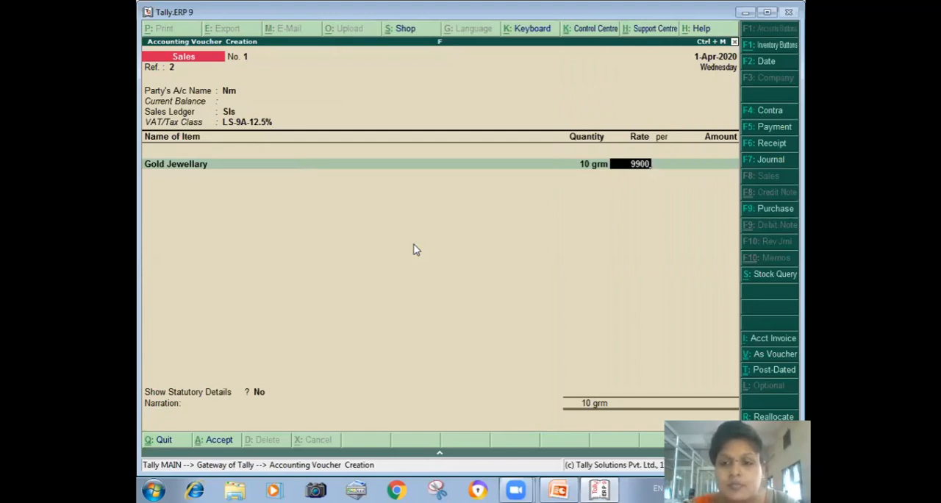
pyautogui.press('Return')
pyautogui.press('Return')
pyautogui.press('Return')
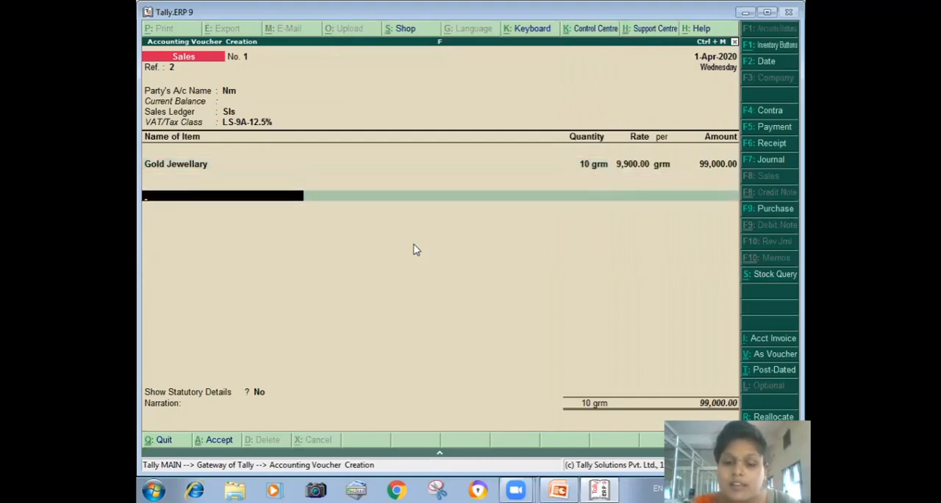
# - Add the Output Vat@12 ledger at its 12.5% rate and the Packing Charge ledger at 10% to the sales voucher
pyautogui.write('O')
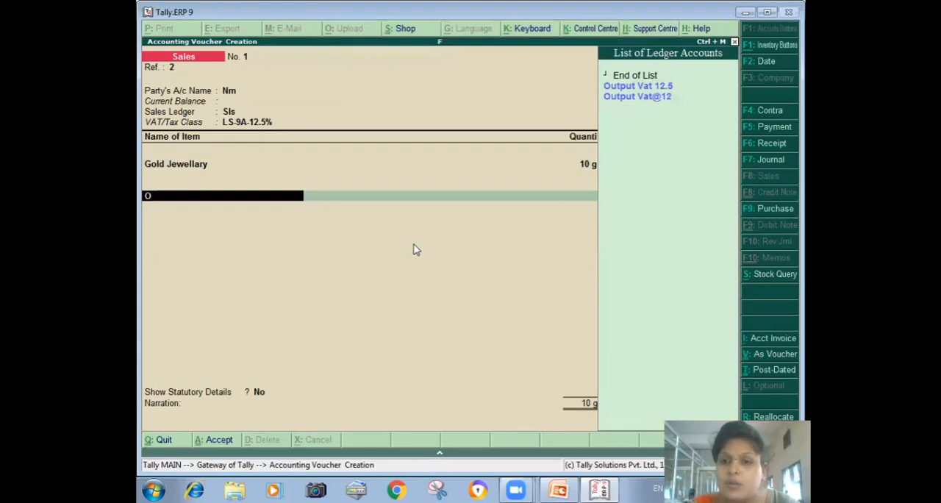
pyautogui.press('Down')
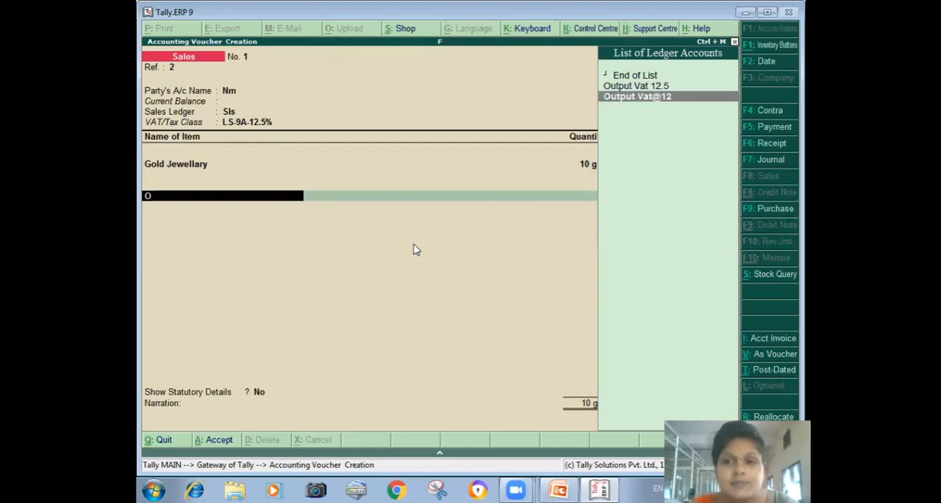
pyautogui.press('Return')
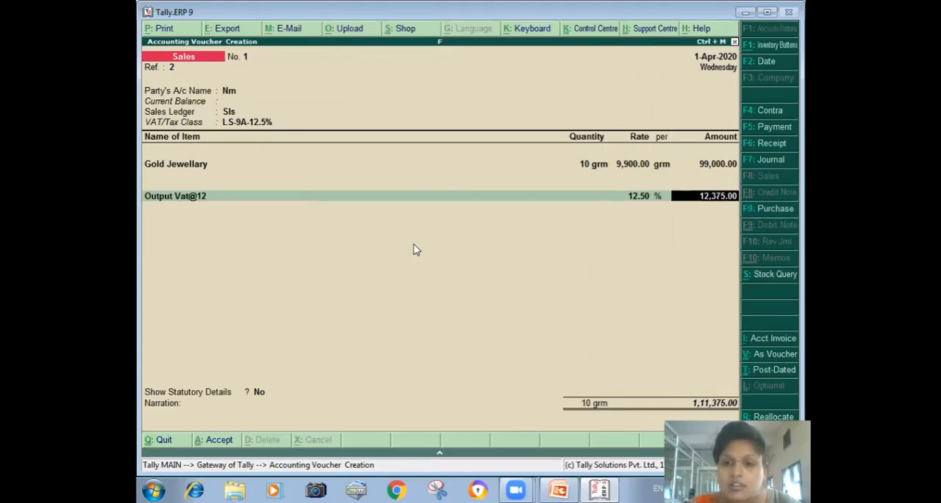
pyautogui.press('Return')
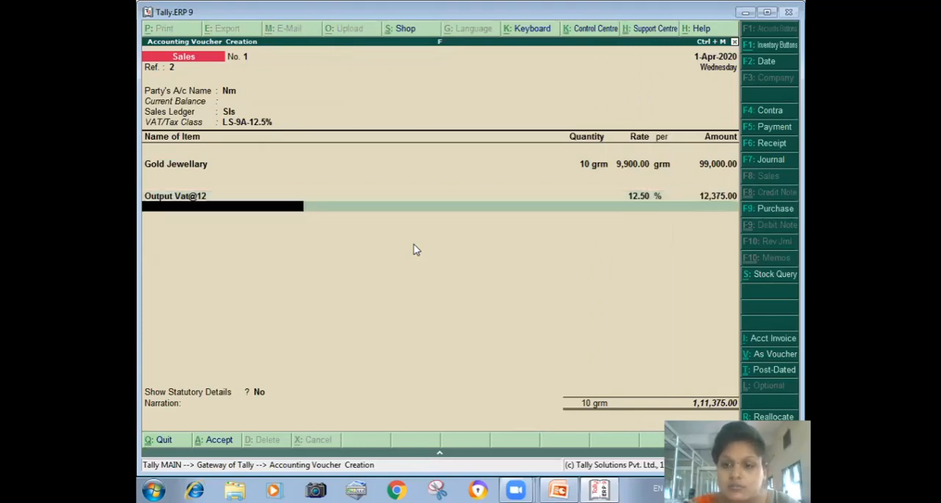
pyautogui.write('P')
pyautogui.press('Return')
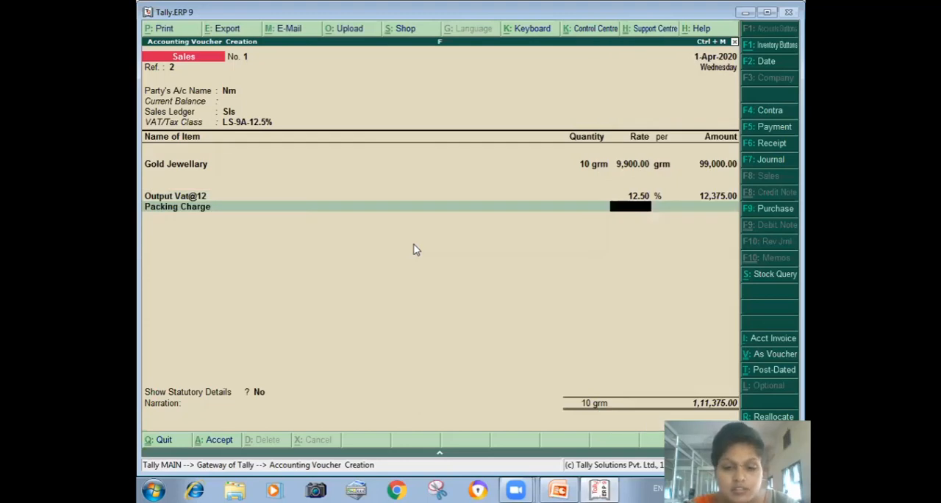
pyautogui.write('10')
pyautogui.press('Return')
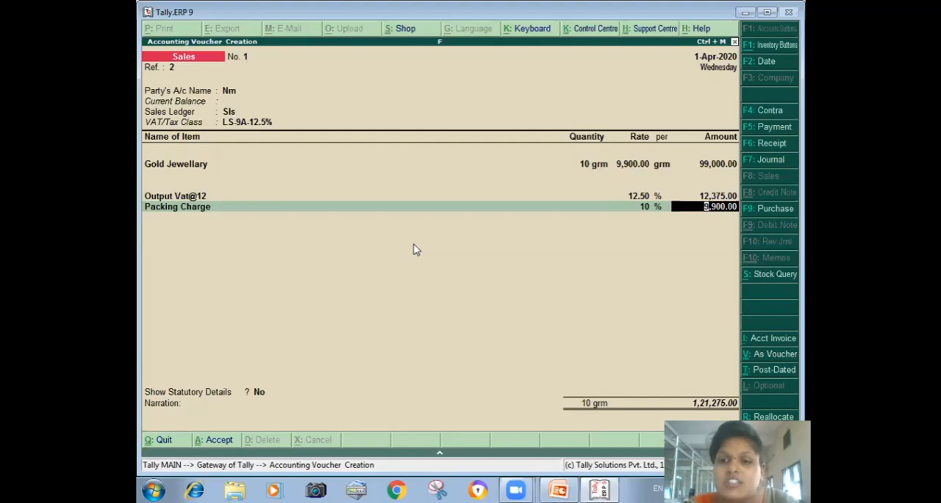
pyautogui.press('Return')
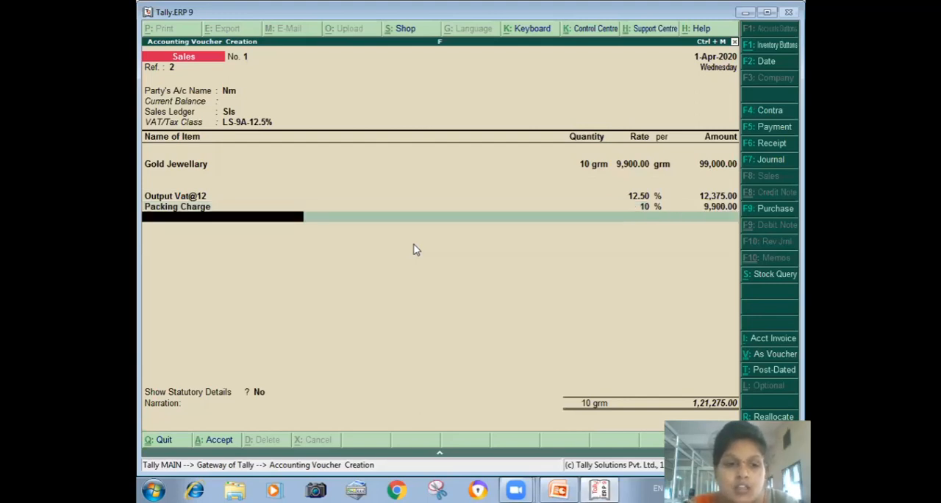
# - Save the sales voucher without showing statutory details and with the narration left blank, and leave voucher entry
pyautogui.press('Return')
pyautogui.press('Return')
pyautogui.press('Return')
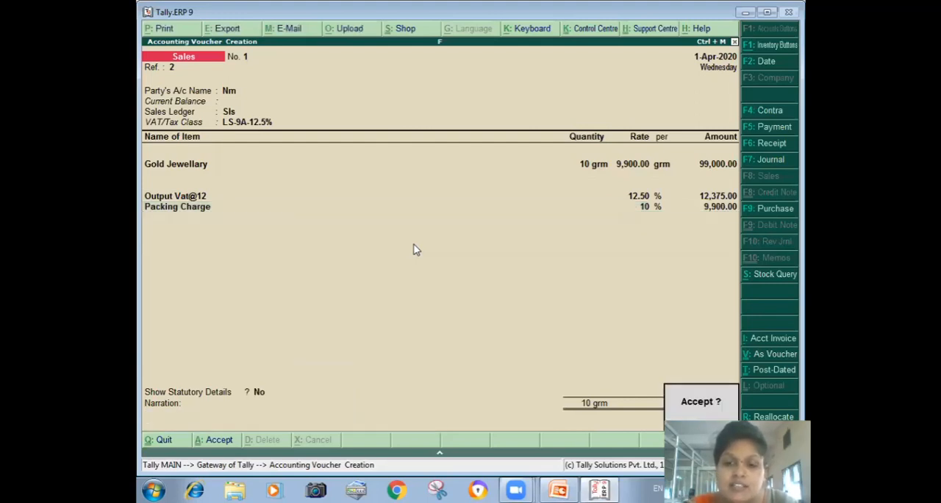
pyautogui.press('Return')
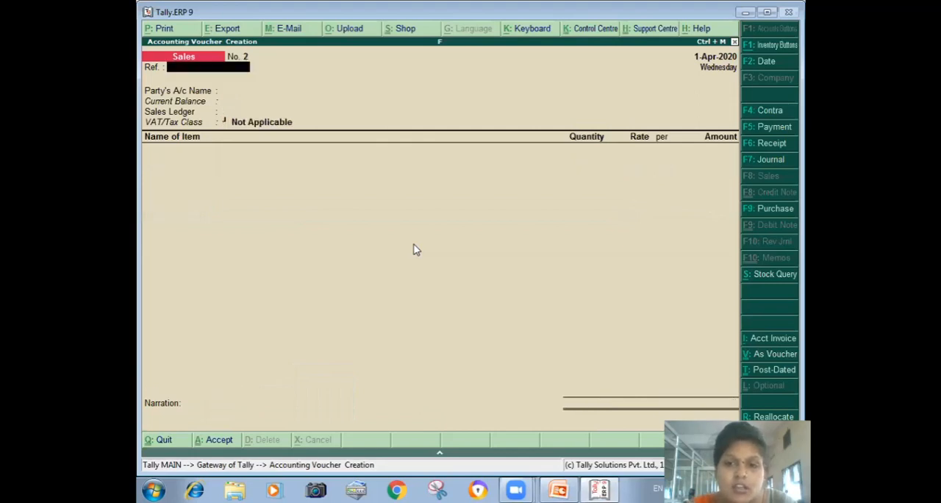
pyautogui.press('Escape')
pyautogui.press('y')
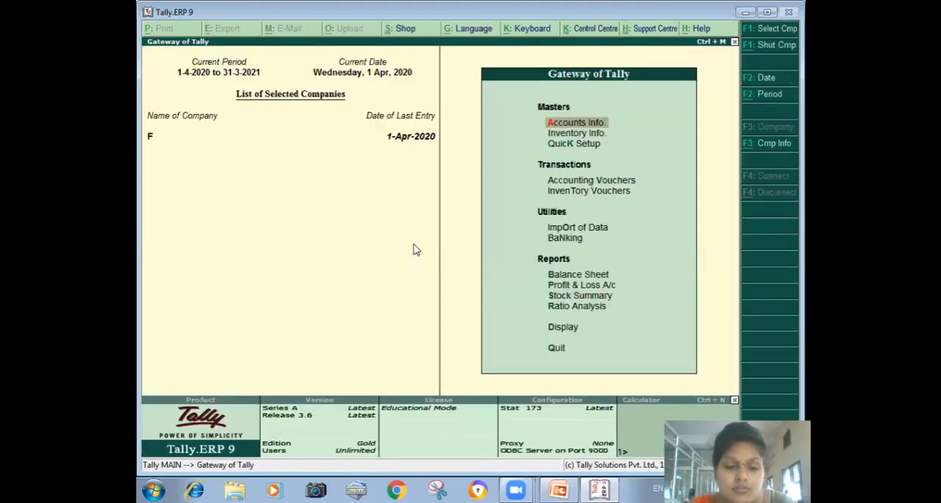
# - View the VAT Computation report and return to the Gateway of Tally
pyautogui.press('d')
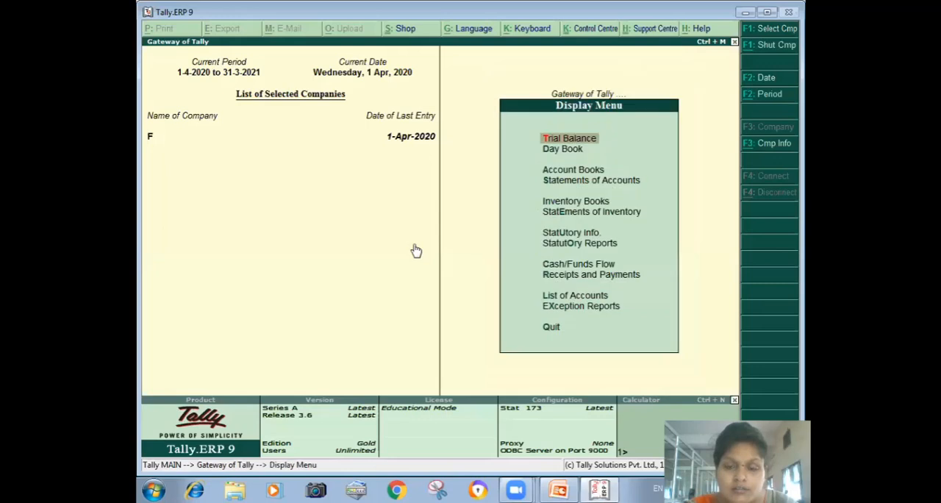
pyautogui.press('o')
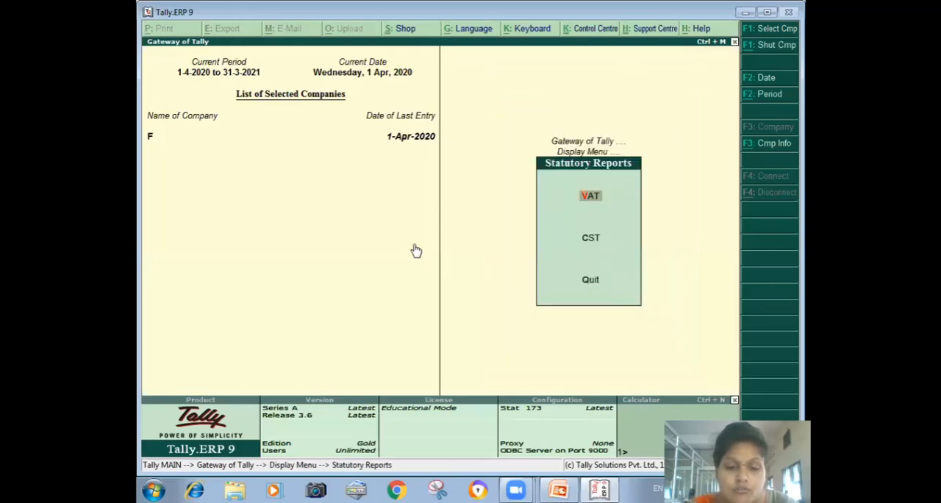
pyautogui.press('v')
pyautogui.press('Return')
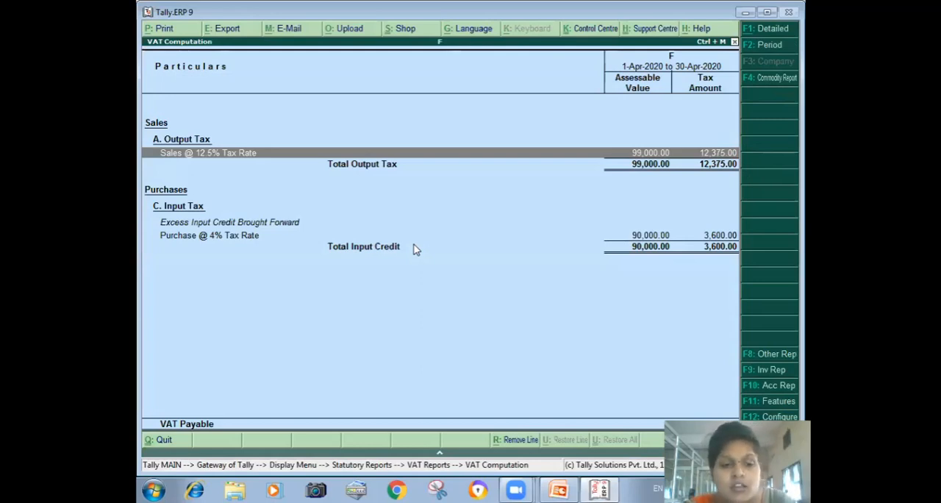
pyautogui.press('Escape')
pyautogui.press('Escape')
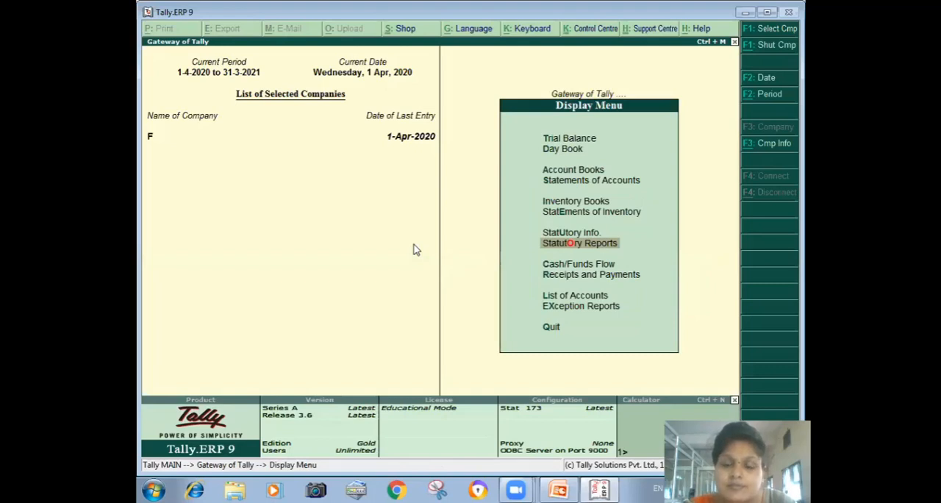
pyautogui.press('Escape')
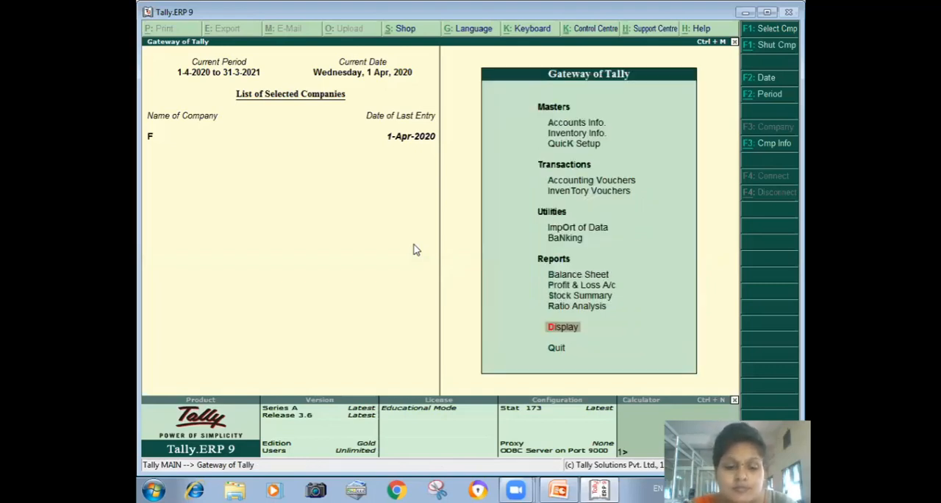
# - Reopen the VAT Computation report and examine the sales voucher behind the Sales @ 12.5% Tax Rate line
pyautogui.press('Return')
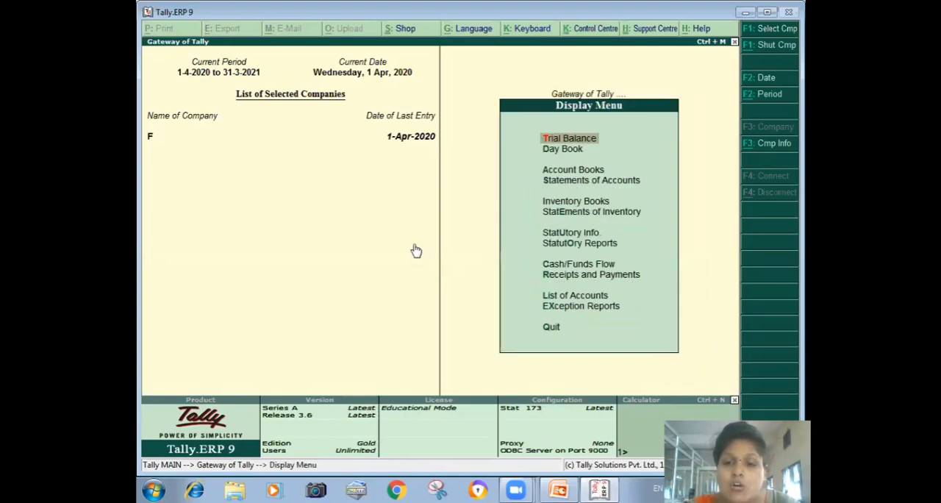
pyautogui.press('o')
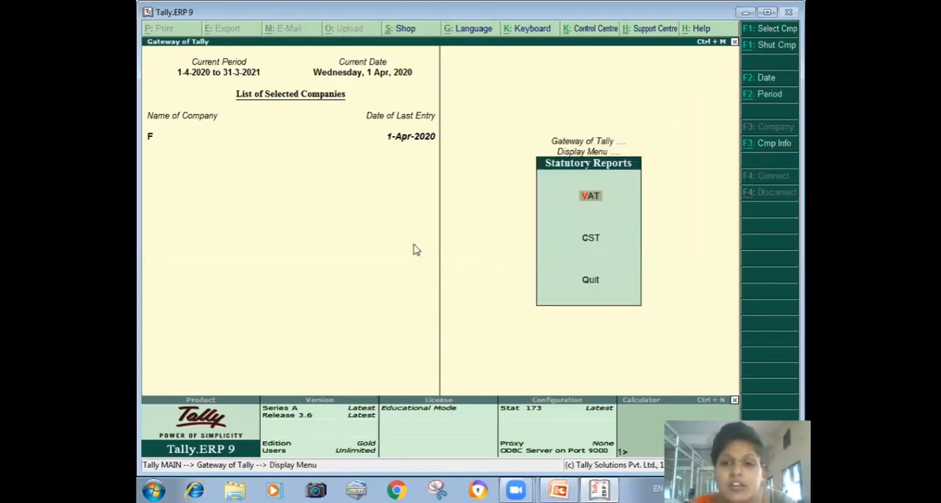
pyautogui.press('Escape')
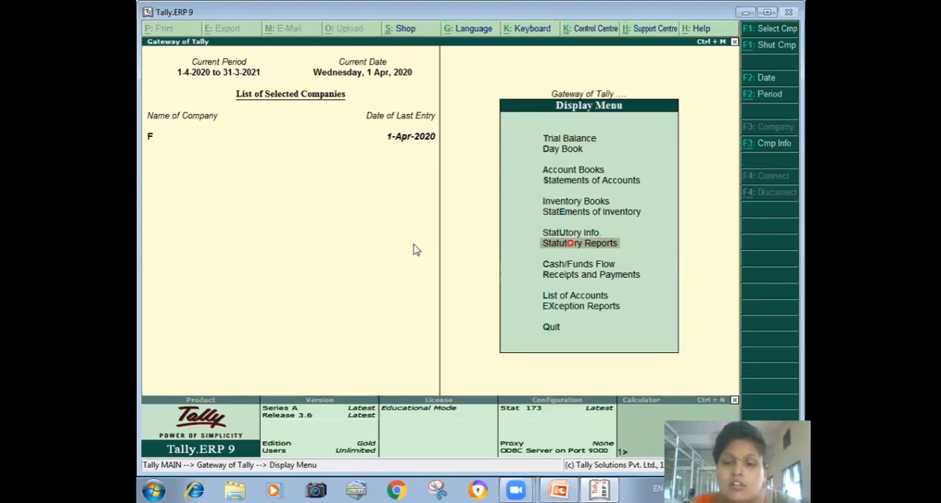
pyautogui.press('Return')
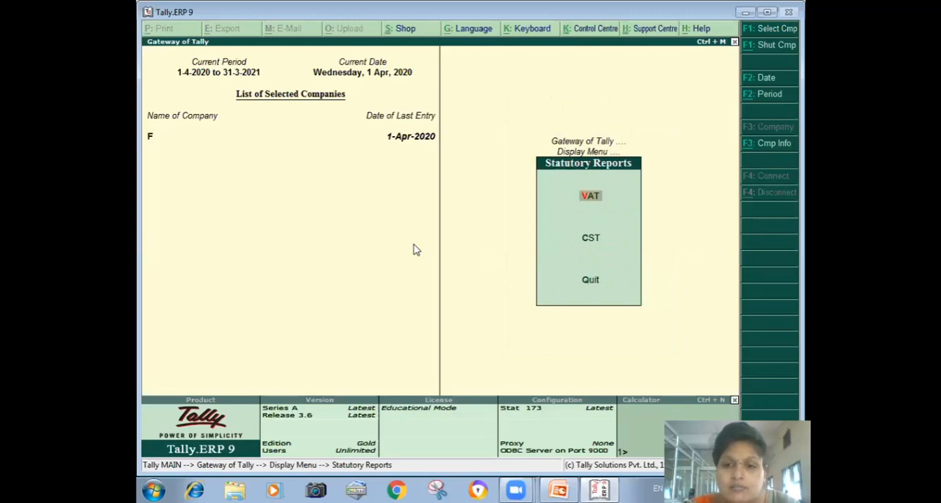
pyautogui.press('Return')
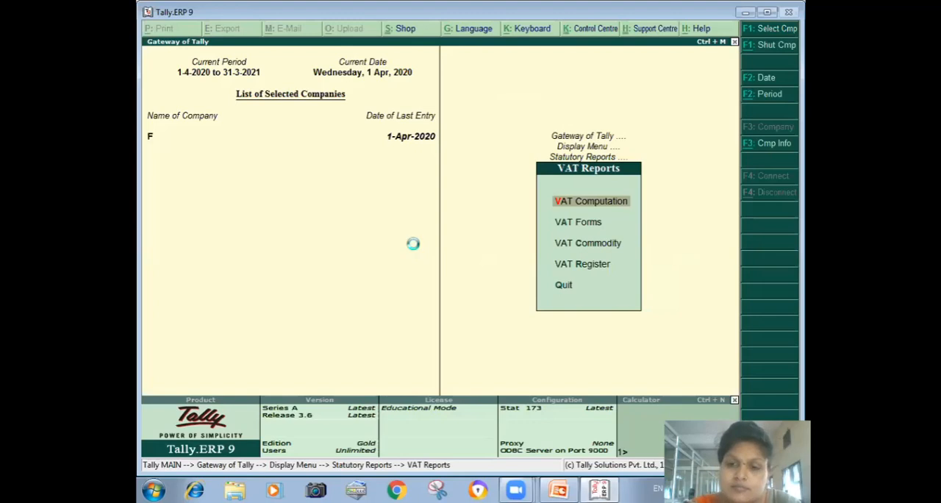
pyautogui.press('Return')
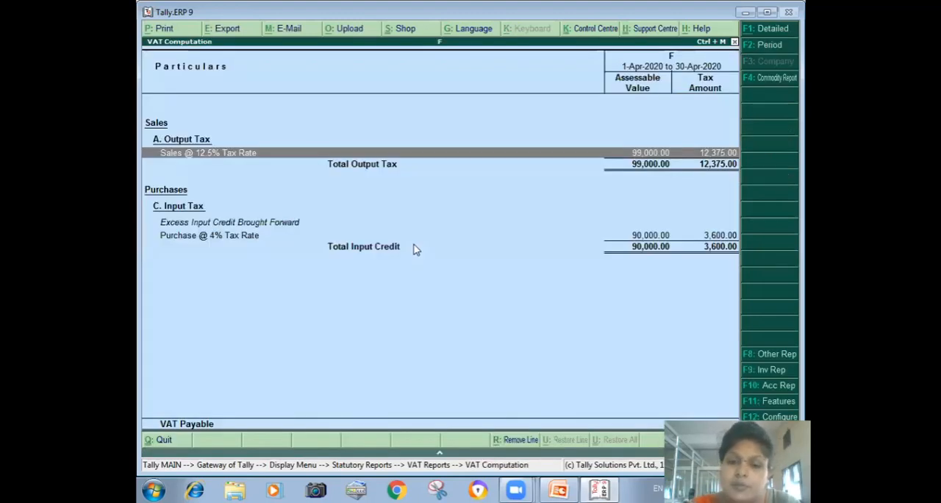
pyautogui.press('Return')
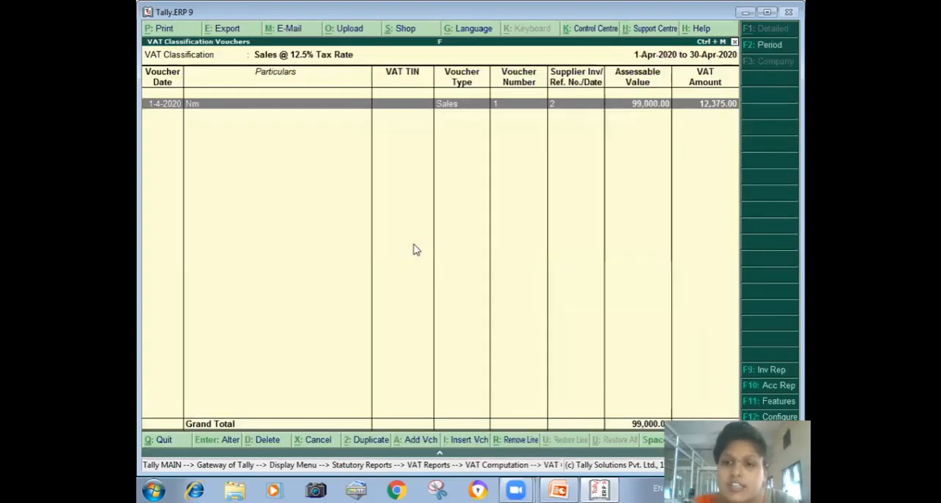
pyautogui.press('Return')
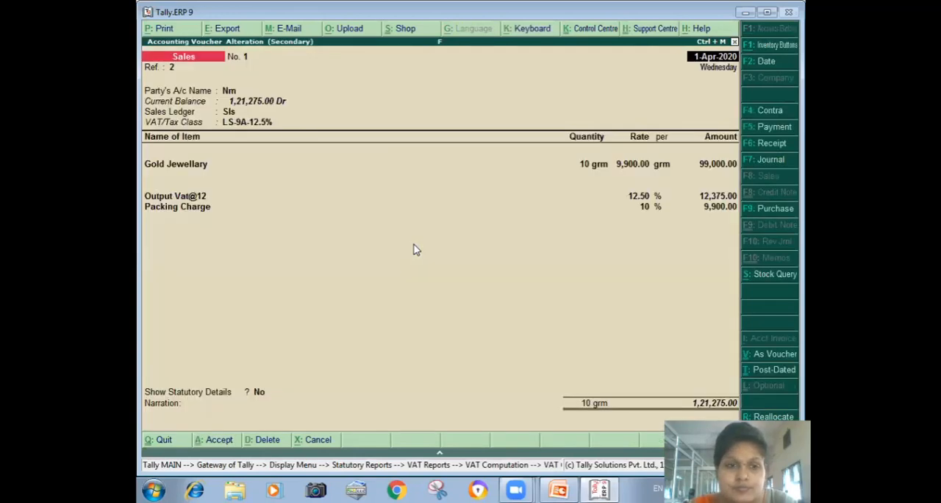
pyautogui.press('Escape')
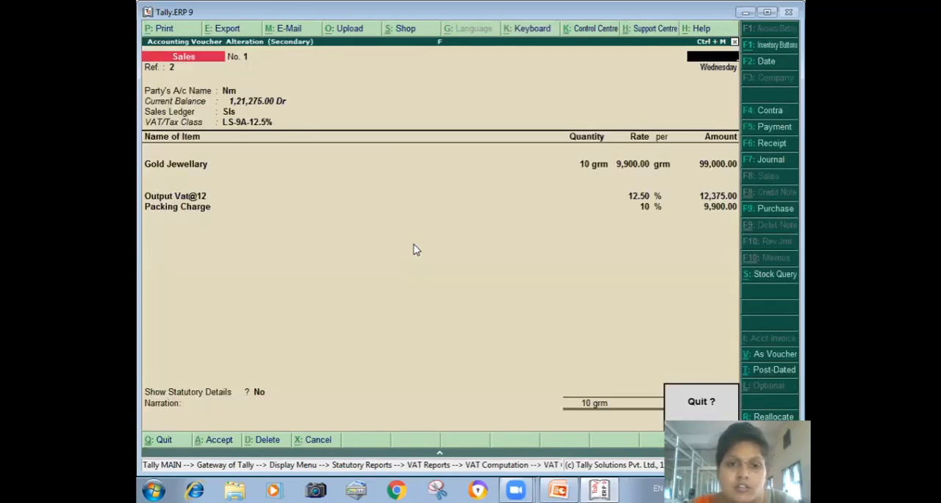
pyautogui.press('Return')
pyautogui.press('Escape')
# - Examine the purchase voucher behind the Purchase @ 4% Tax Rate line and return to the Gateway of Tally
pyautogui.press('Down')
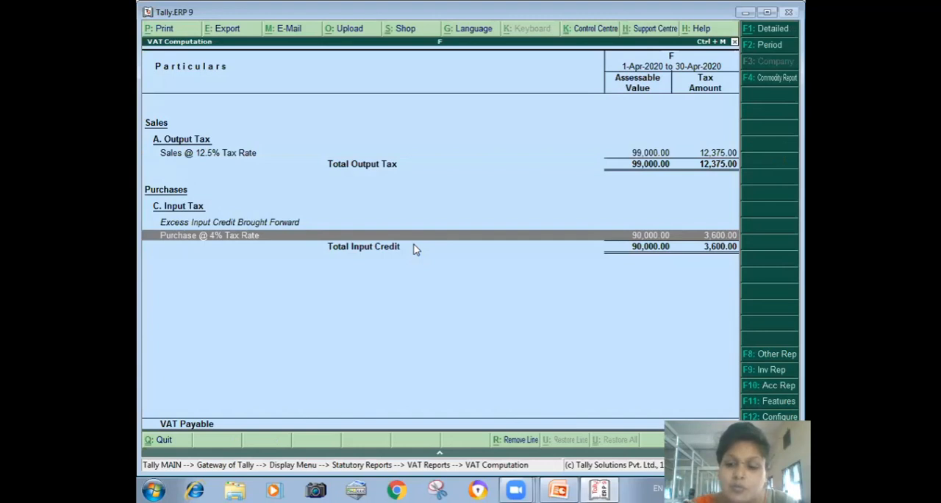
pyautogui.press('Return')
pyautogui.press('Return')
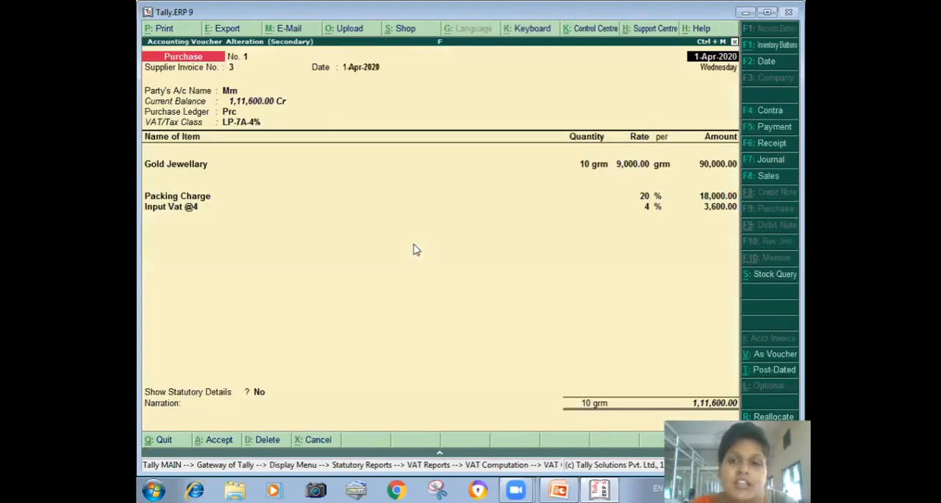
pyautogui.press('Escape')
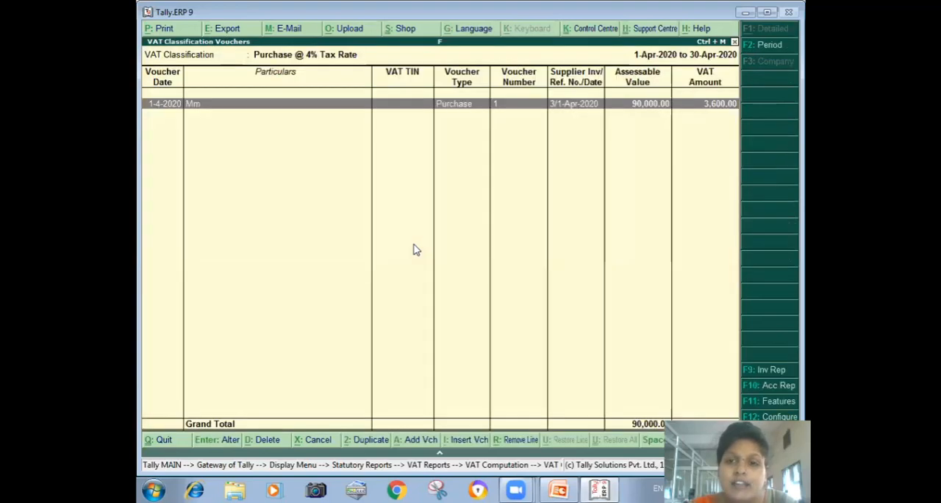
pyautogui.press('Escape')
pyautogui.press('Escape')
pyautogui.press('Escape')
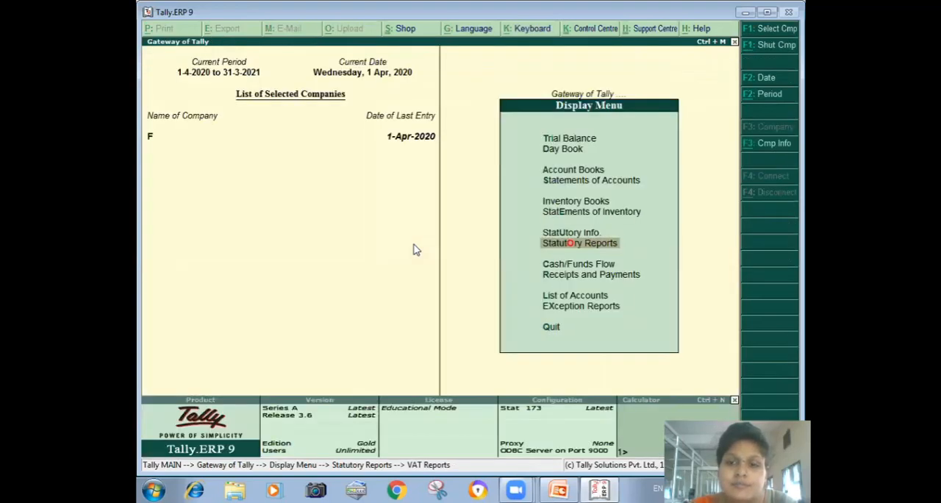
pyautogui.press('Escape')
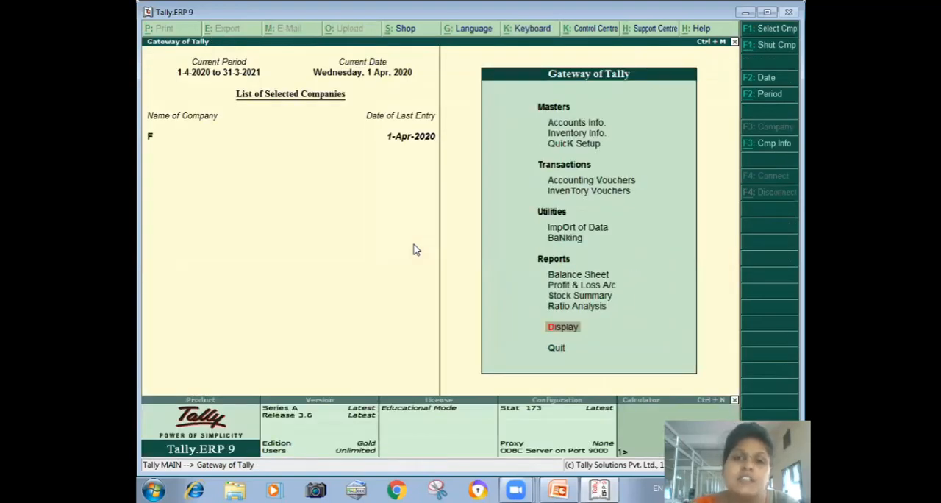
pyautogui.press('Down')
pyautogui.press('Down')
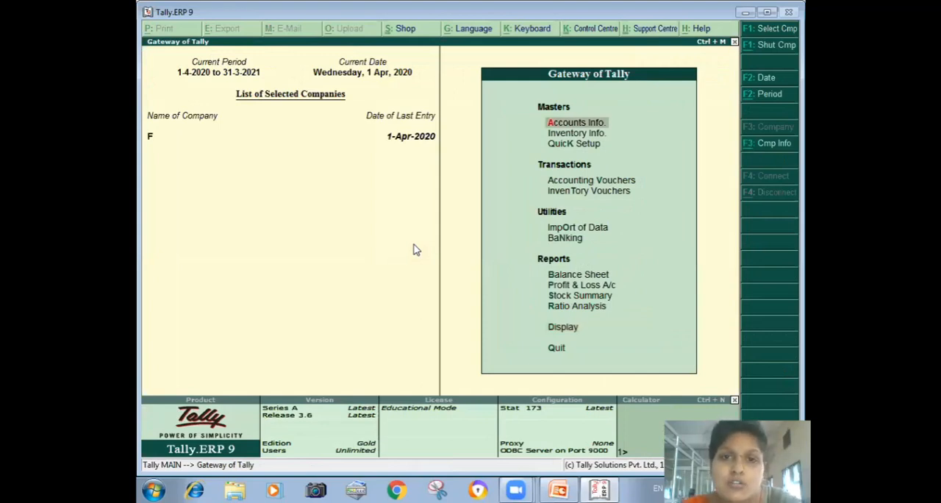